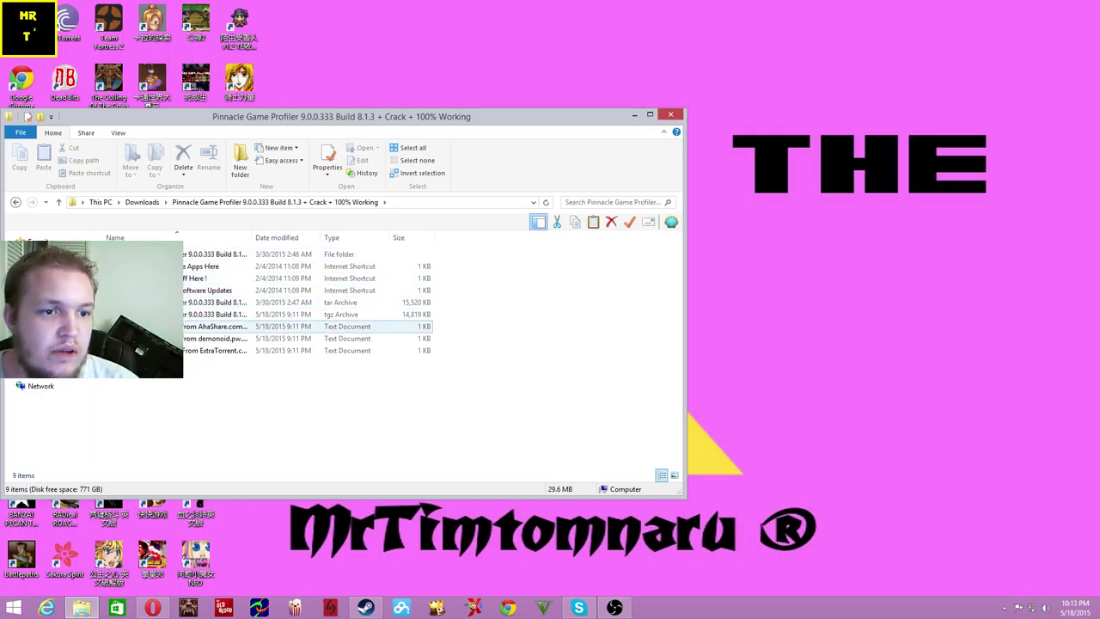
# - Open Instructions.txt from the Pinnacle Game Profiler 9.0.0.333 crack subfolder, read it, then minimize Notepad
pyautogui.doubleClick(211, 254)
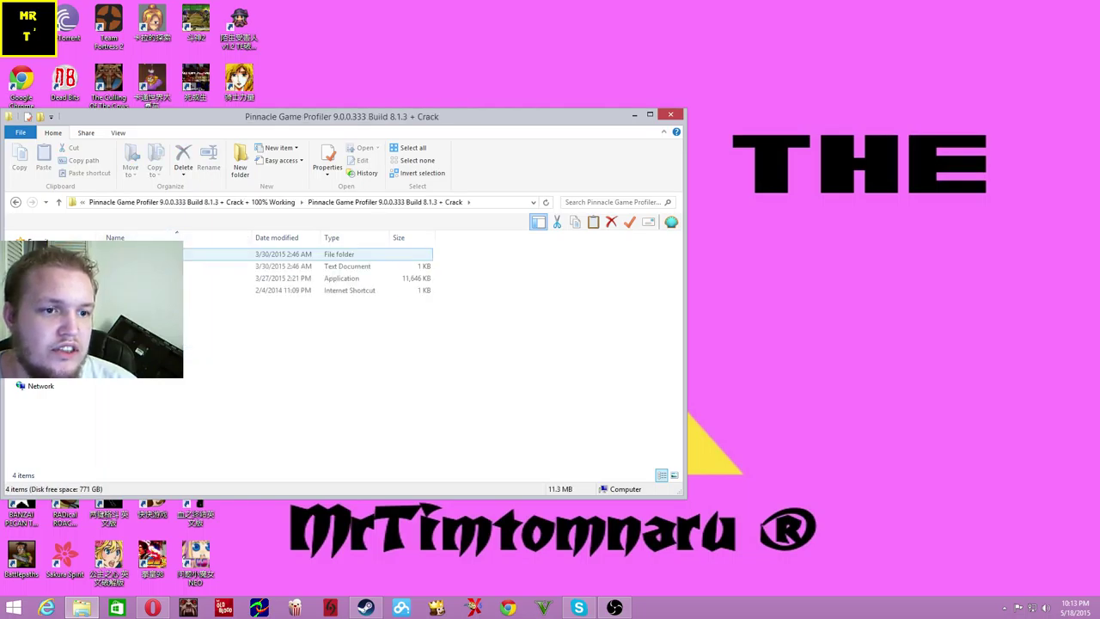
pyautogui.doubleClick(284, 265)
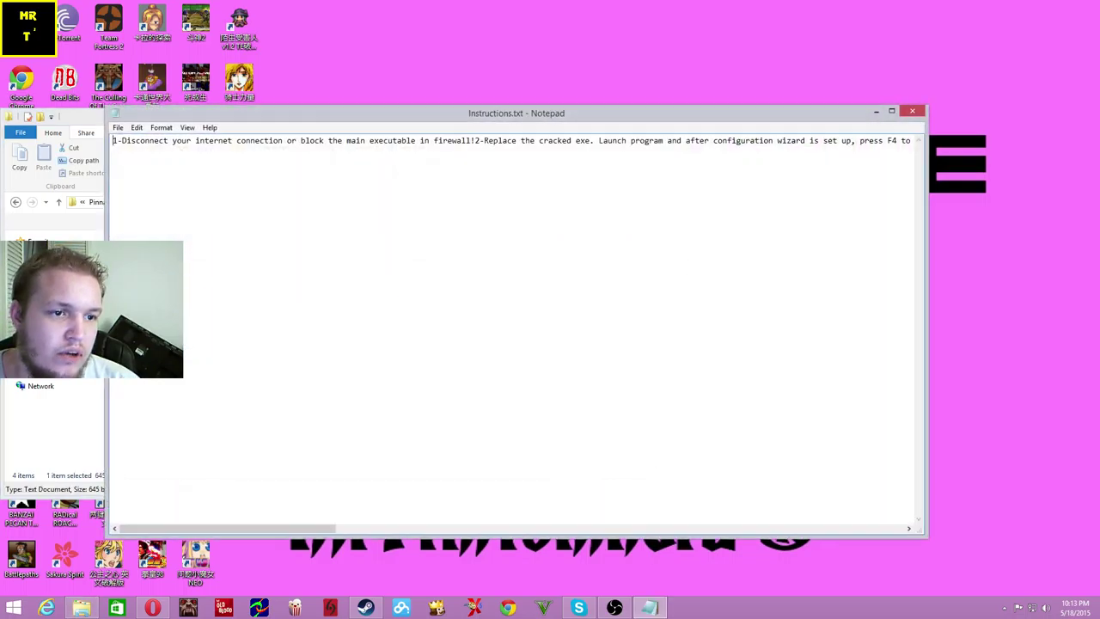
pyautogui.moveTo(413, 122); pyautogui.dragTo(522, 152)
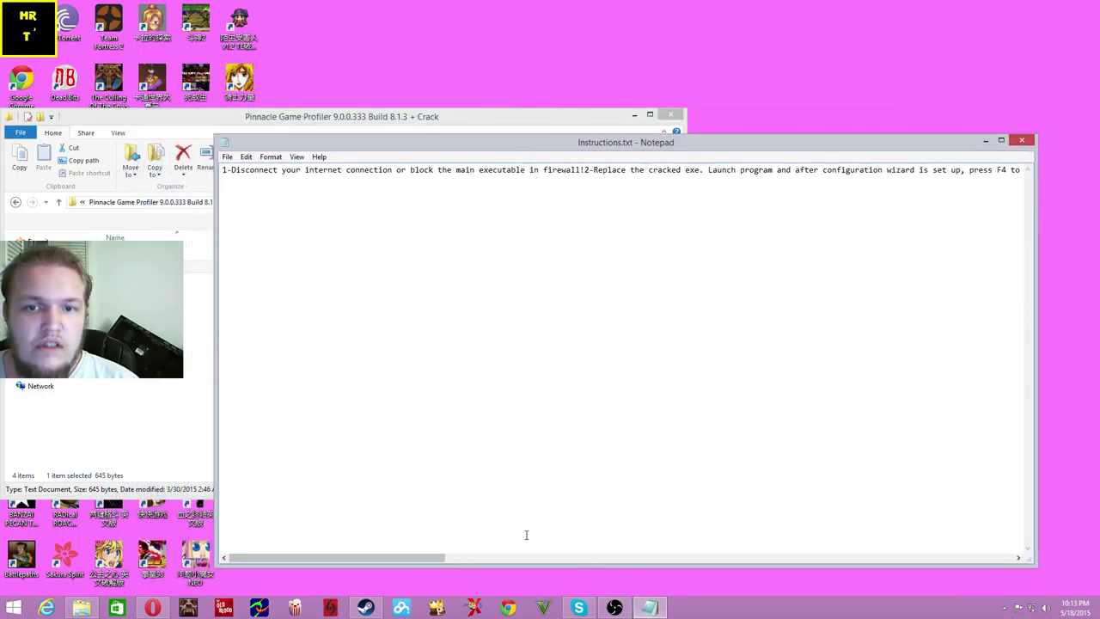
pyautogui.moveTo(434, 561); pyautogui.dragTo(1027, 569)
pyautogui.moveTo(584, 557); pyautogui.dragTo(329, 550)
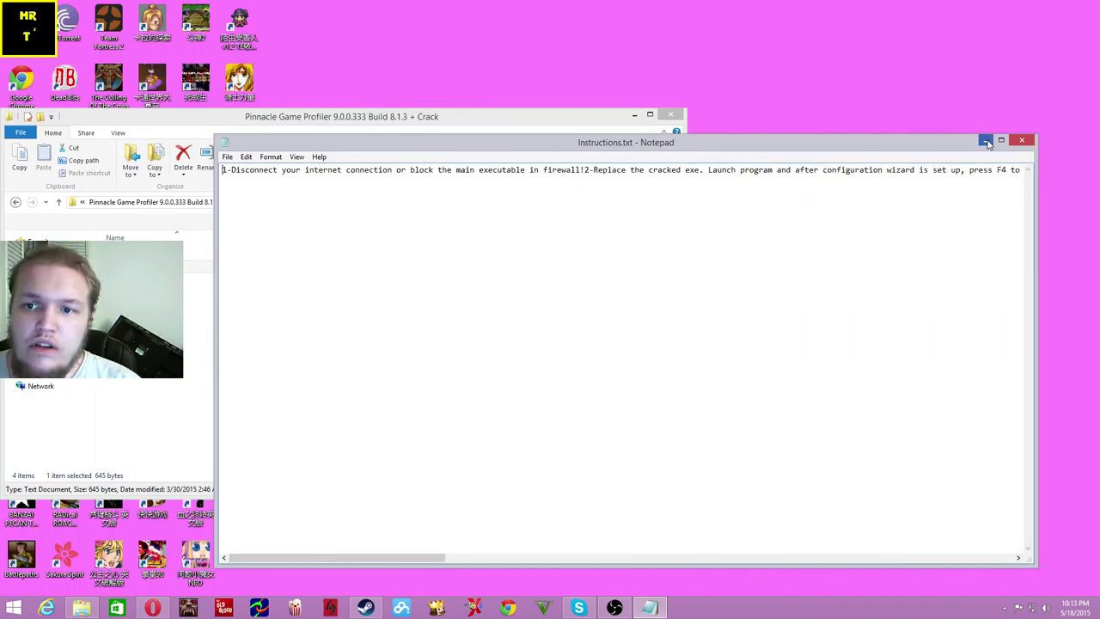
pyautogui.click(986, 141)
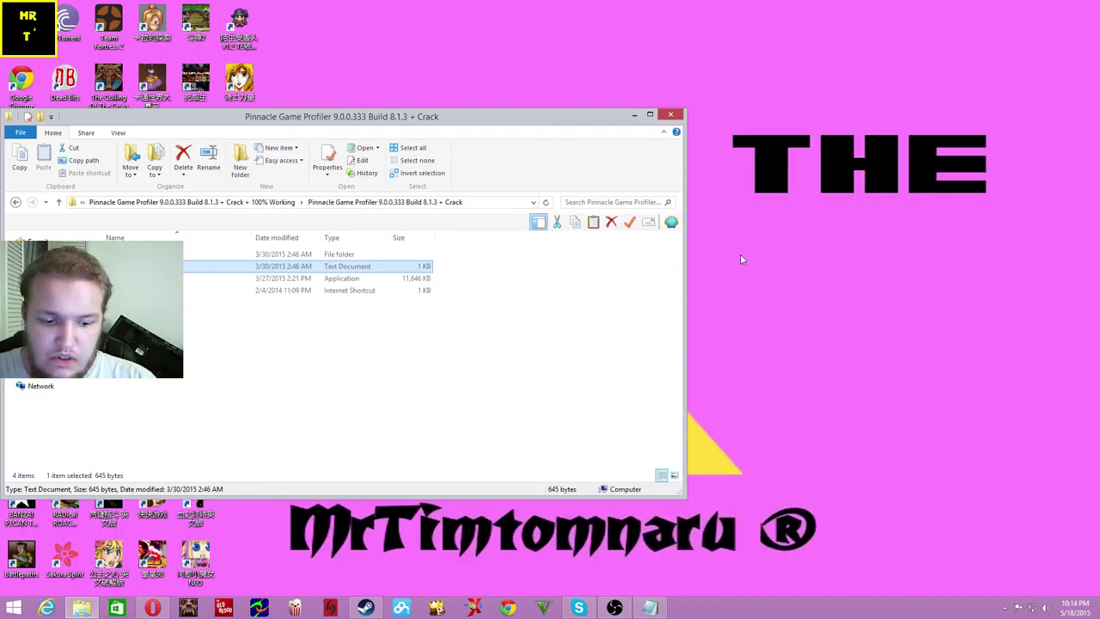
# - Open Network Connections with ncpa.cpl, disable the Ethernet adapter, and close the window
pyautogui.press('super+r')
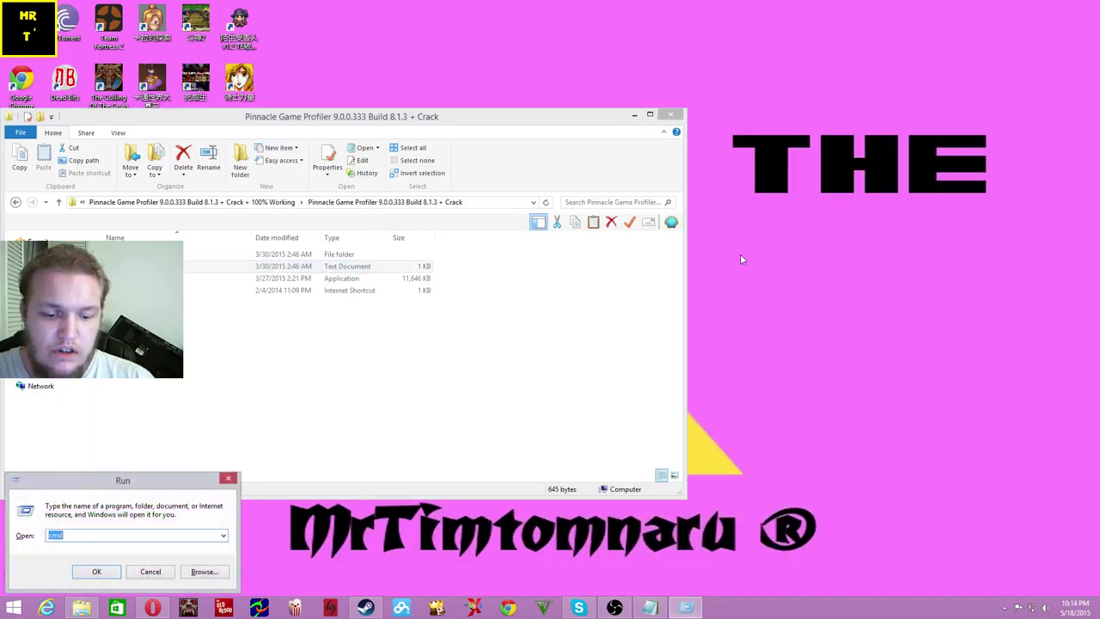
pyautogui.press('super')
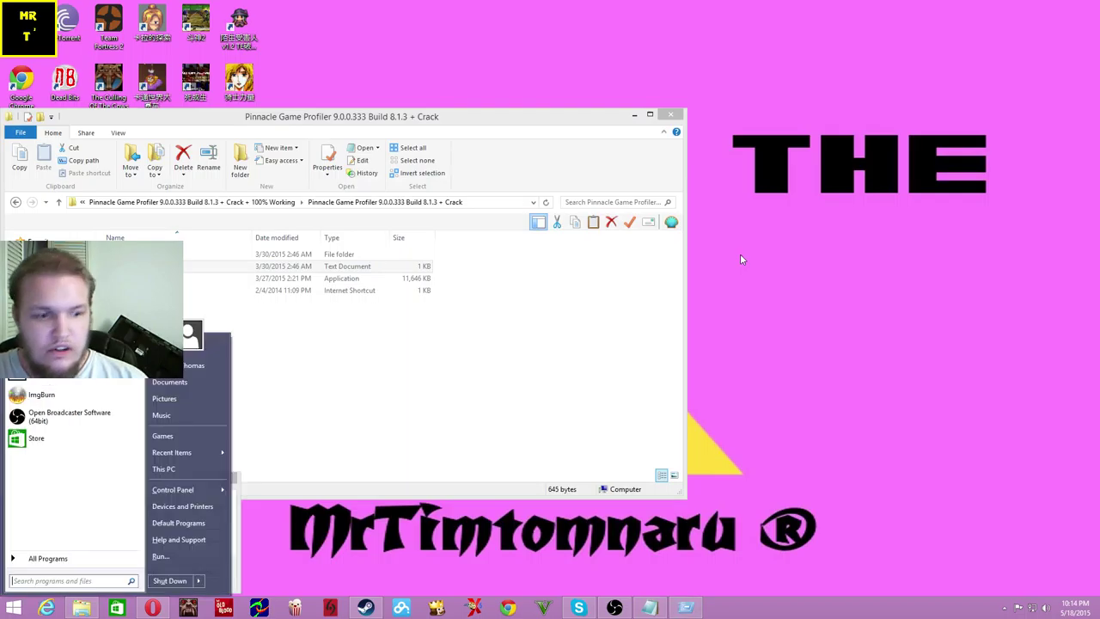
pyautogui.write('nc')
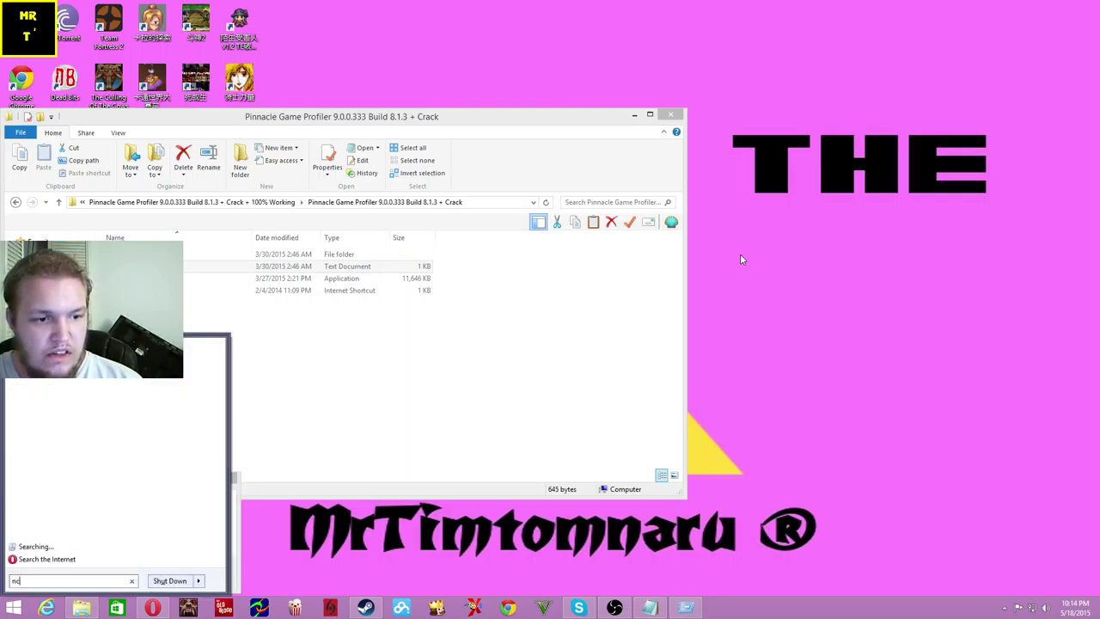
pyautogui.write('pa.cpl')
pyautogui.press('Return')
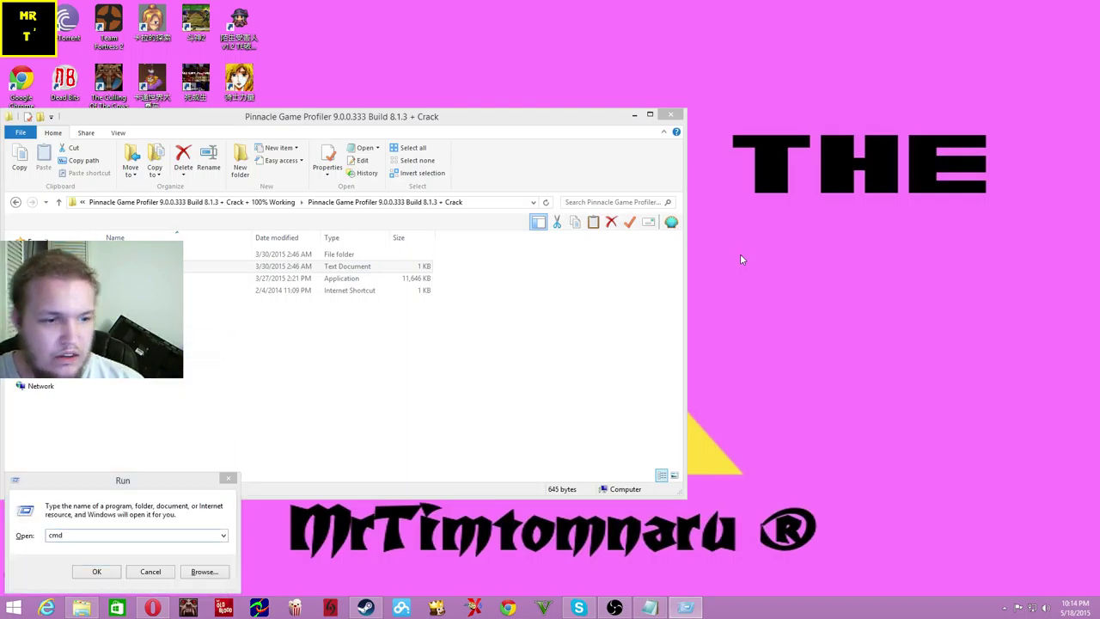
pyautogui.click(160, 536)
pyautogui.click(228, 479)
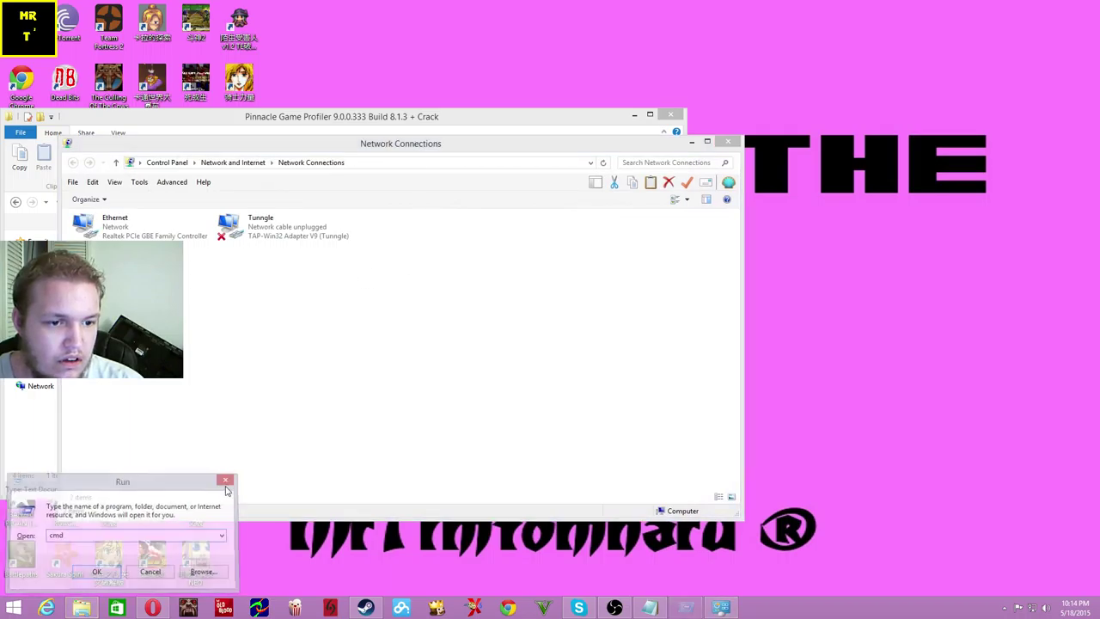
pyautogui.rightClick(96, 227)
pyautogui.click(113, 235)
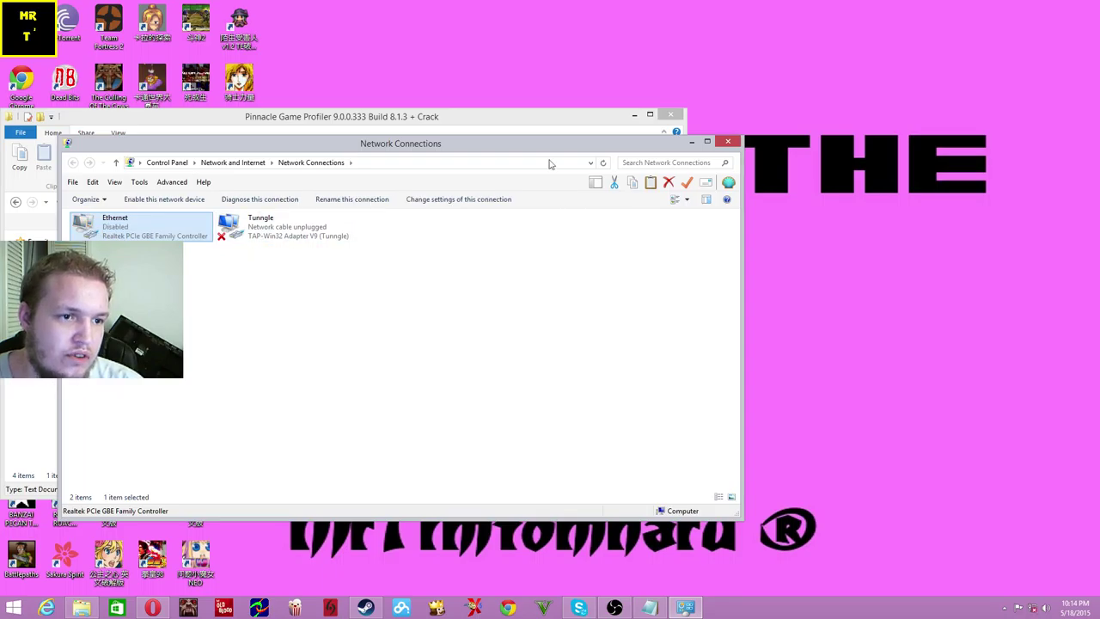
pyautogui.click(692, 142)
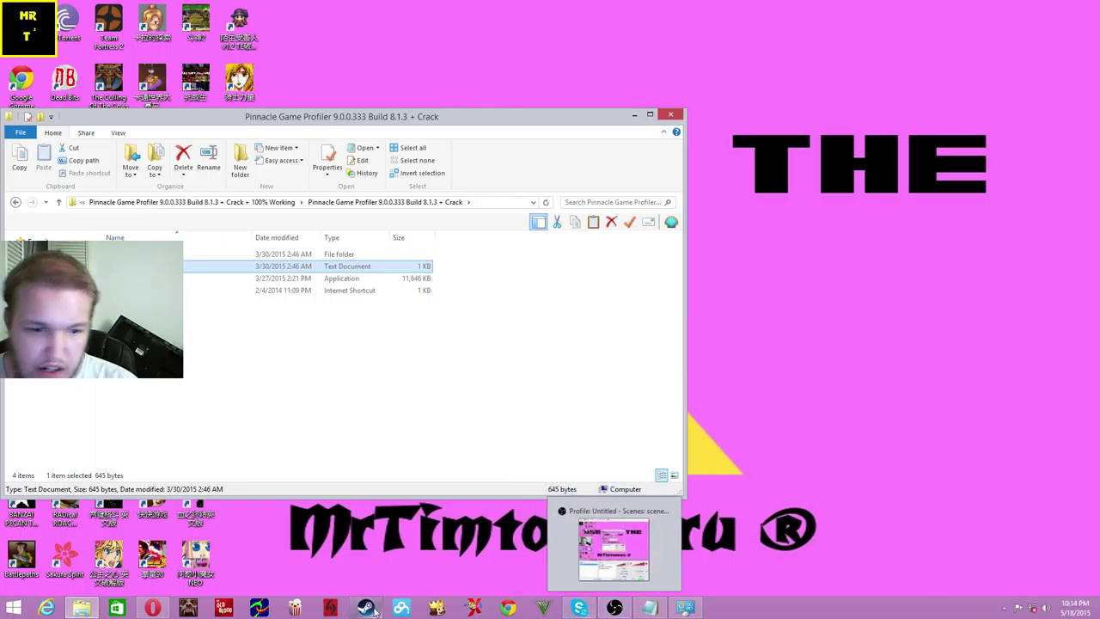
# - Glance at the instructions again and return to the crack folder window
pyautogui.moveTo(365, 607)
pyautogui.click(159, 393)
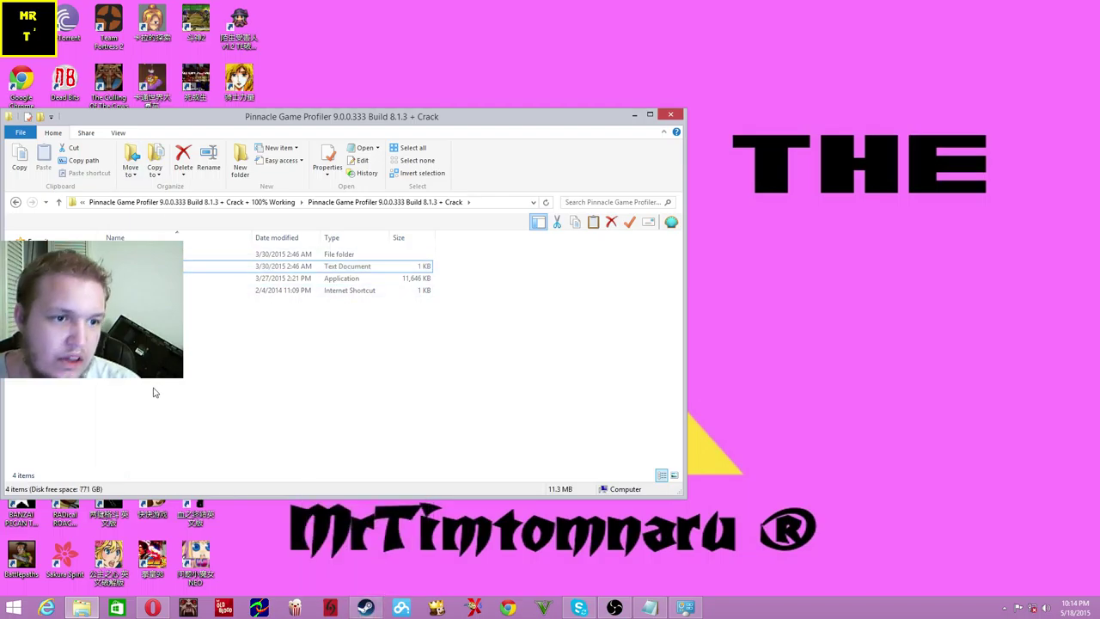
pyautogui.click(650, 604)
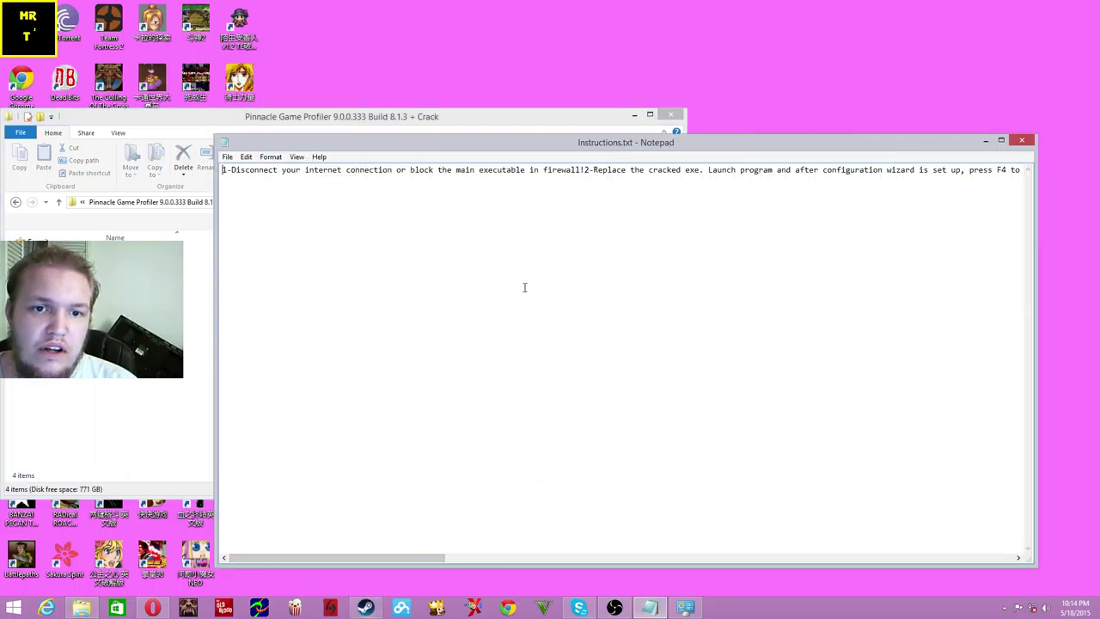
pyautogui.click(187, 353)
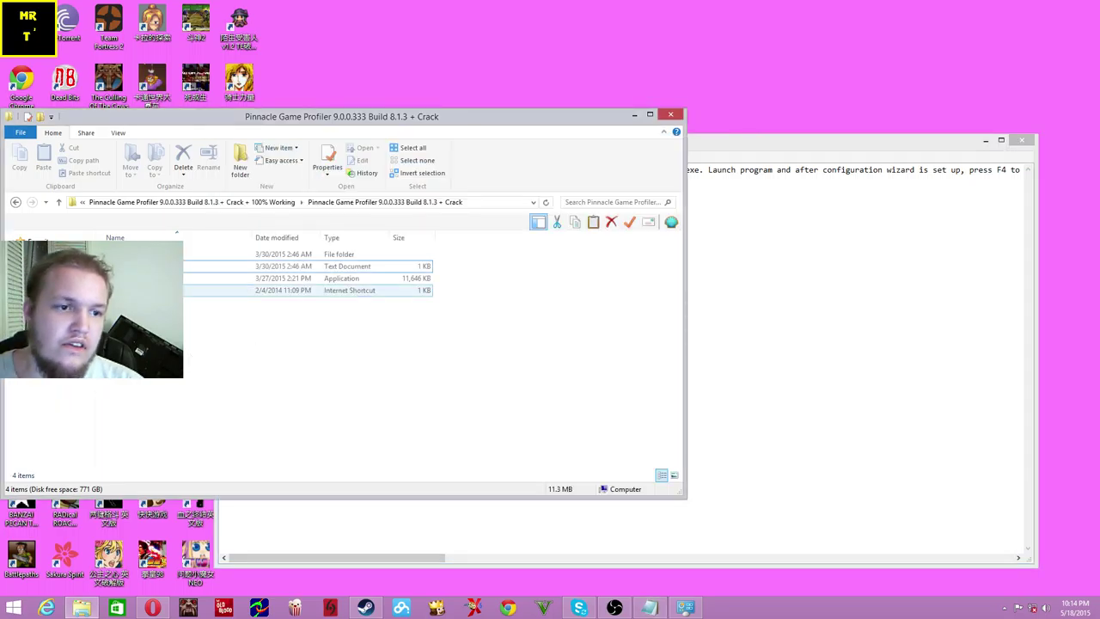
# - Check pinnacle-setup.exe's properties, then run it as administrator
pyautogui.click(129, 278)
pyautogui.rightClick(121, 280)
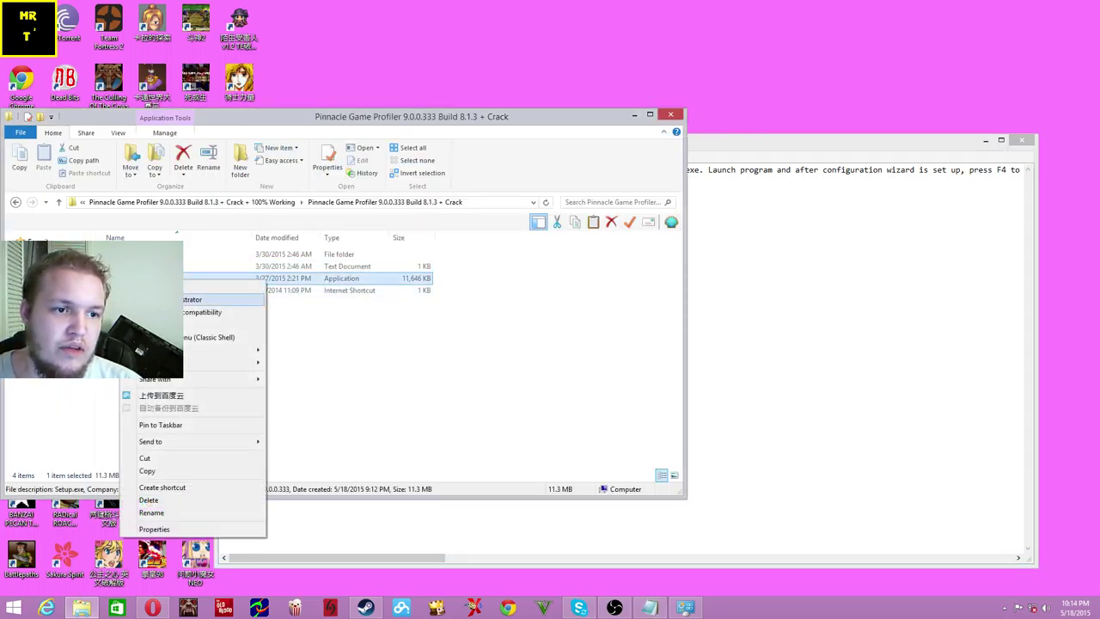
pyautogui.click(144, 530)
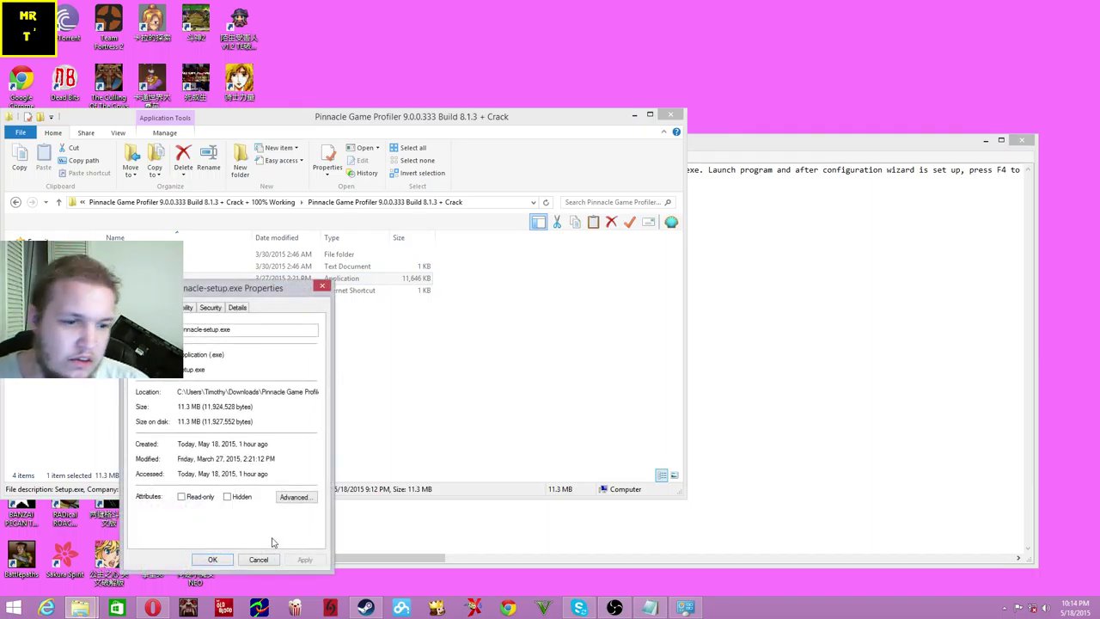
pyautogui.click(212, 559)
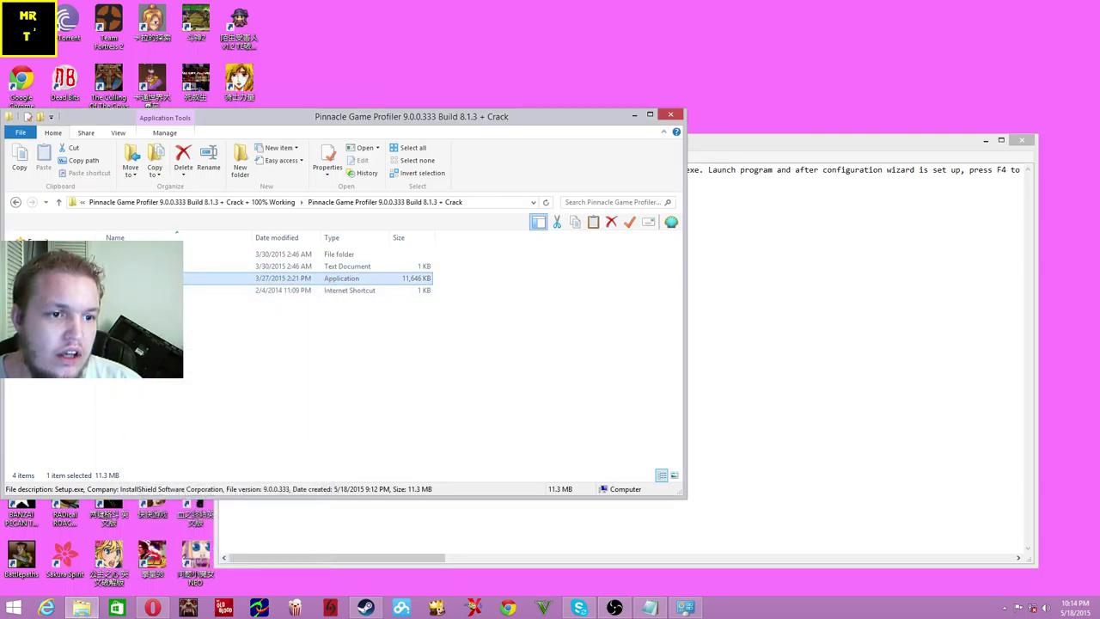
pyautogui.rightClick(149, 279)
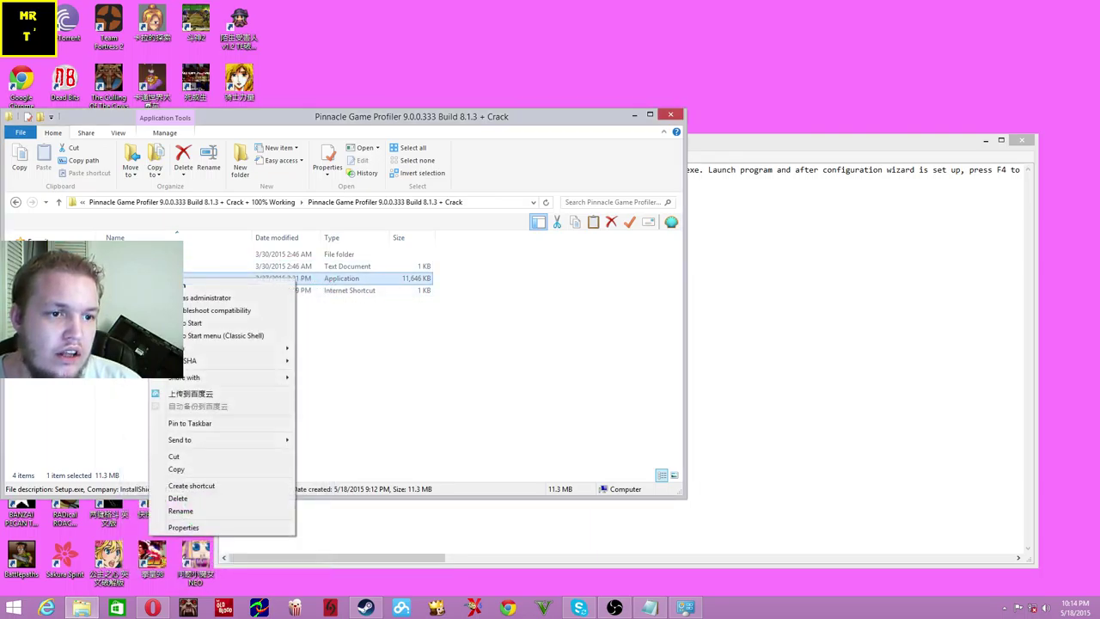
pyautogui.click(201, 298)
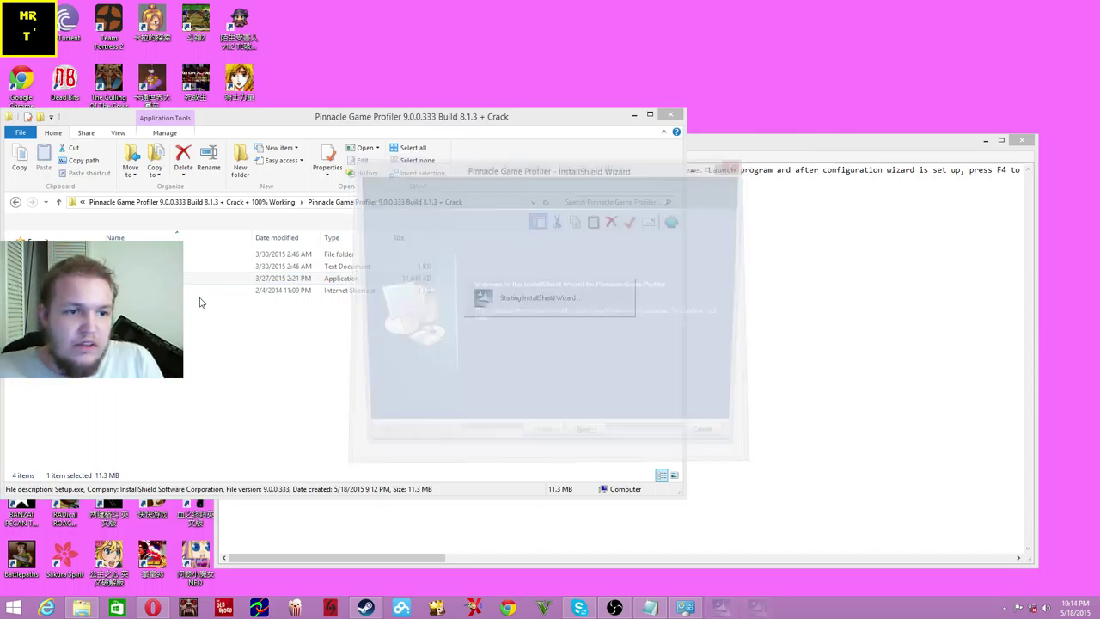
# - Accept the licence and keep default destination, shortcut and program folder settings to begin installing
pyautogui.click(587, 446)
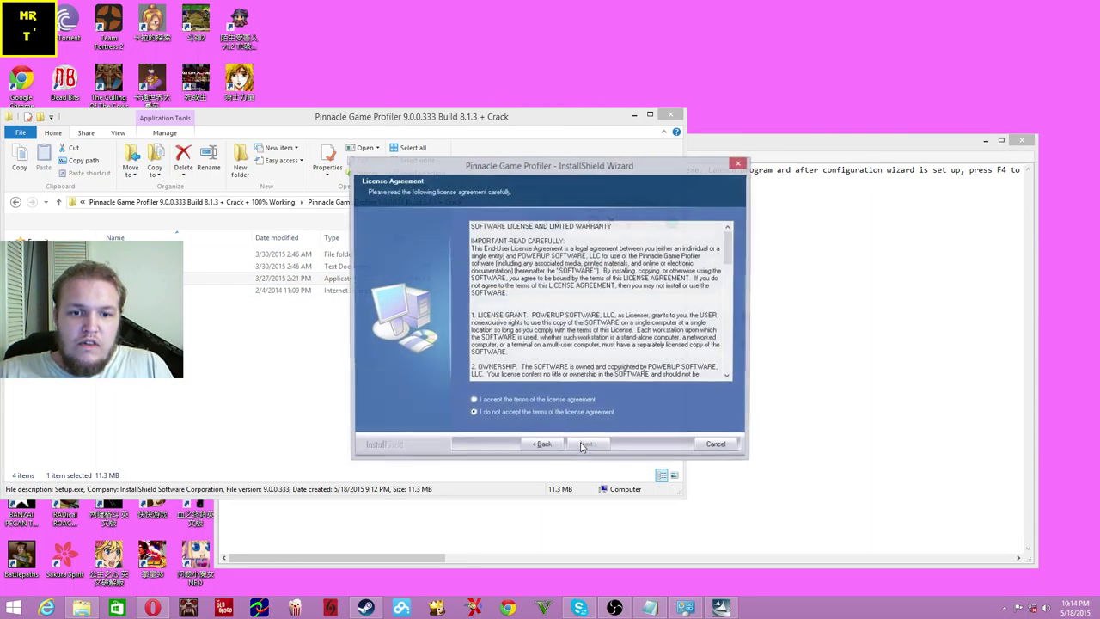
pyautogui.click(522, 402)
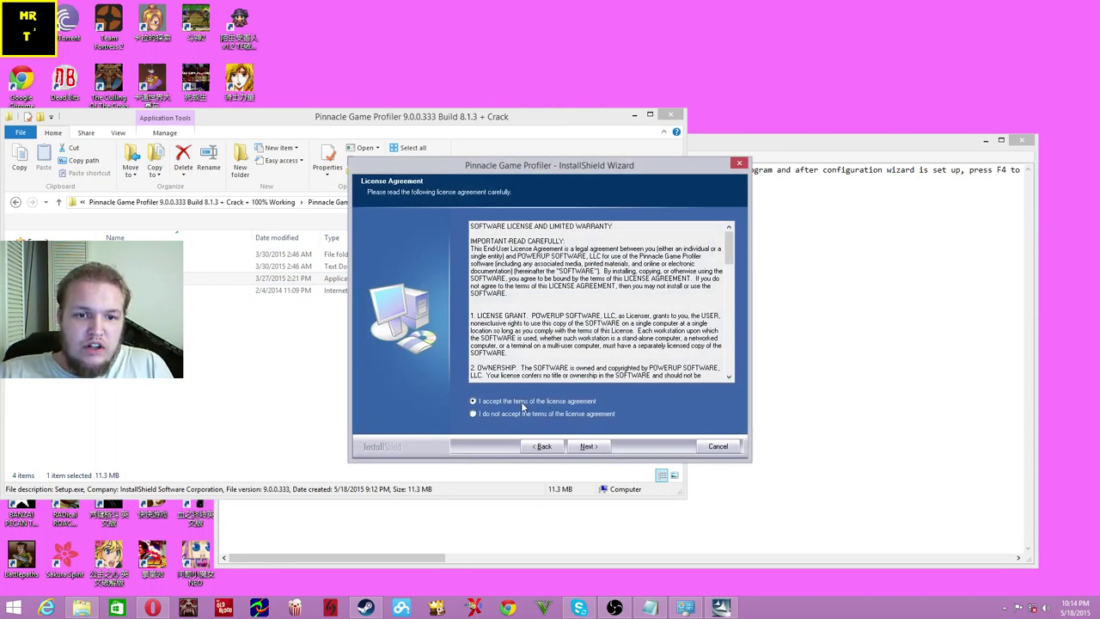
pyautogui.click(587, 446)
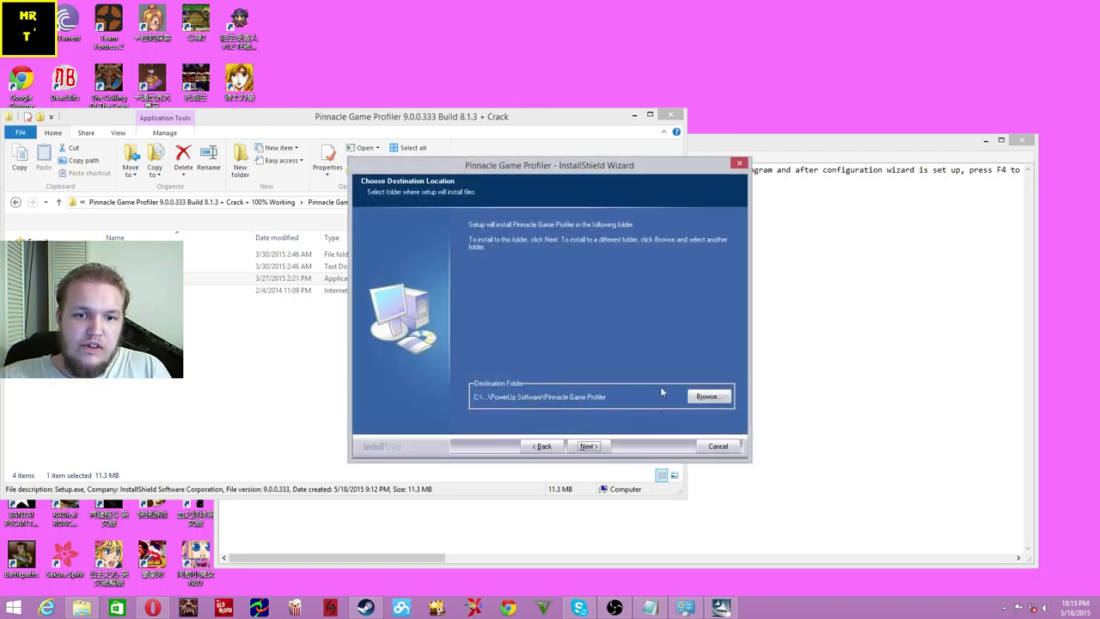
pyautogui.click(582, 447)
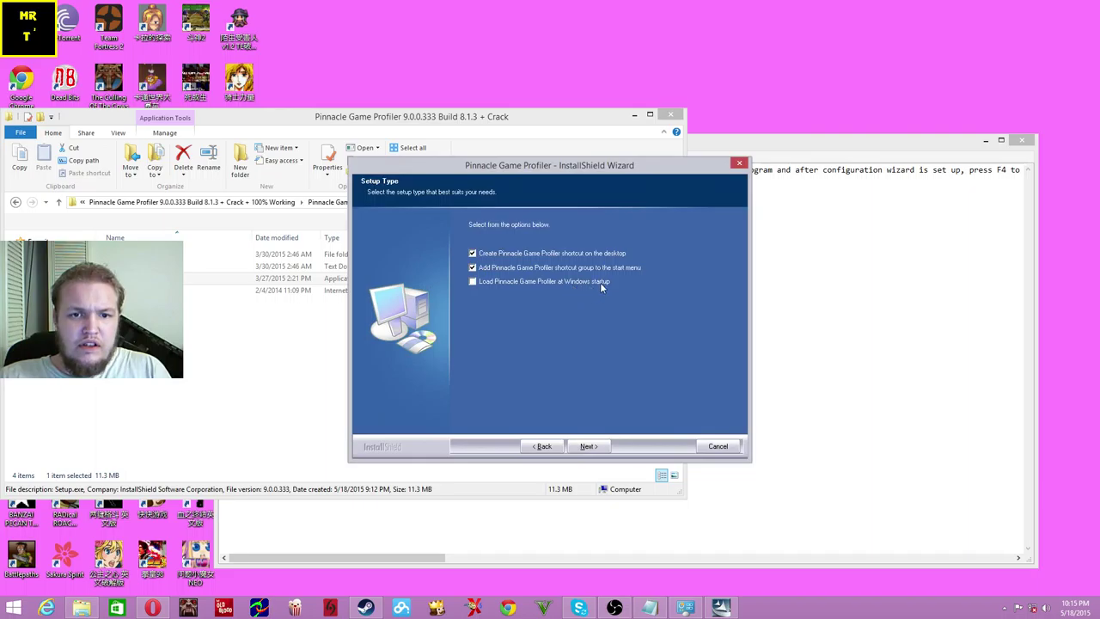
pyautogui.click(587, 446)
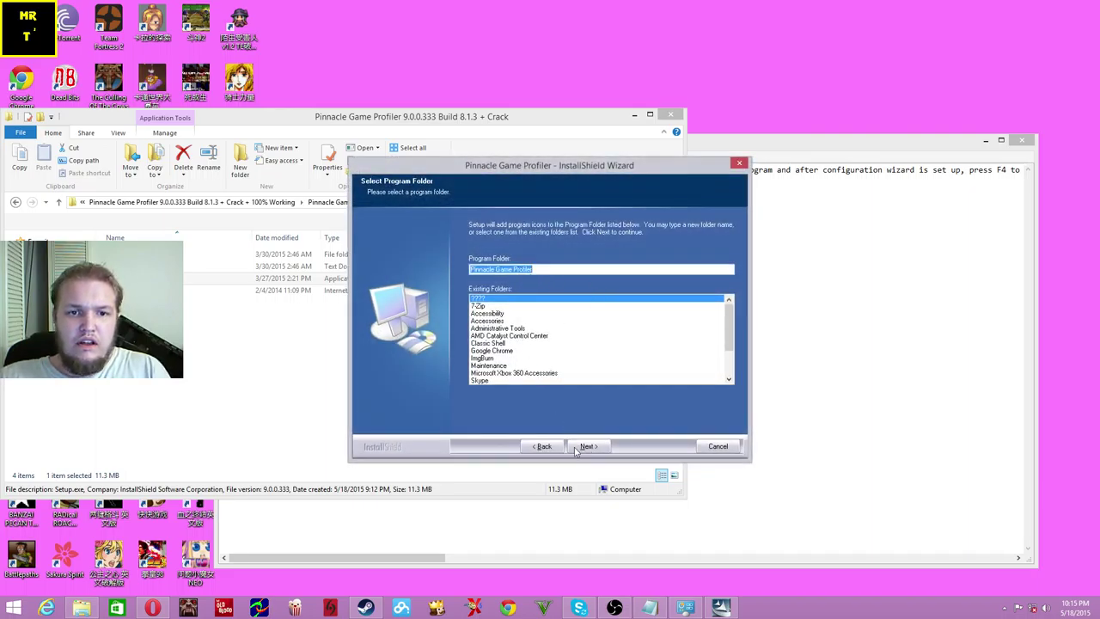
pyautogui.click(587, 446)
pyautogui.click(588, 446)
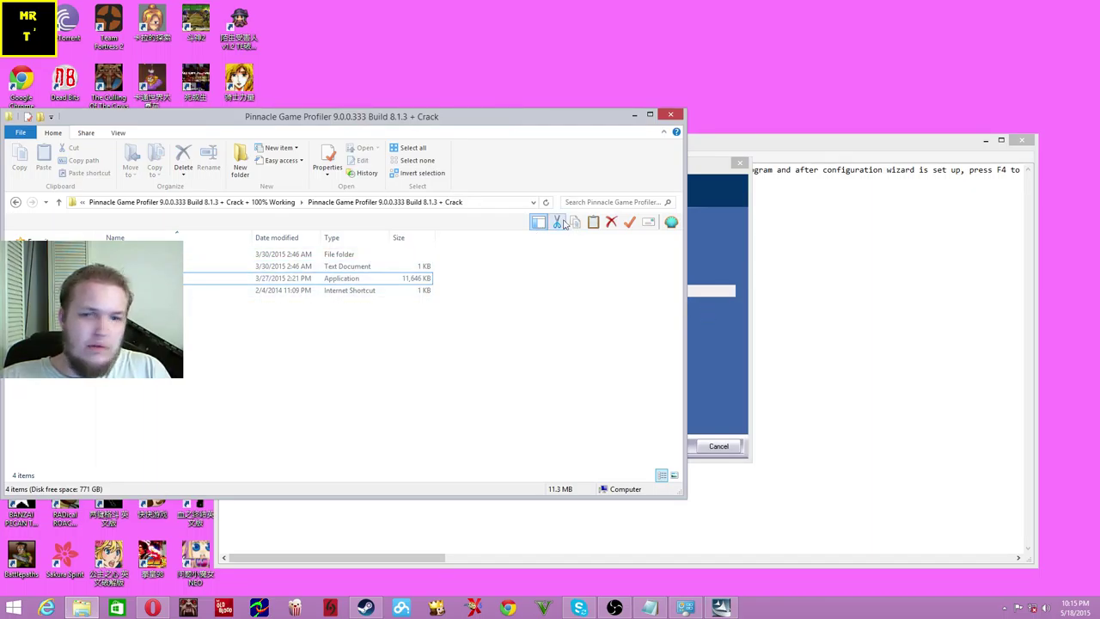
# - Open Serial.txt in the Crack folder to view the registration details, then minimize Explorer
pyautogui.doubleClick(129, 253)
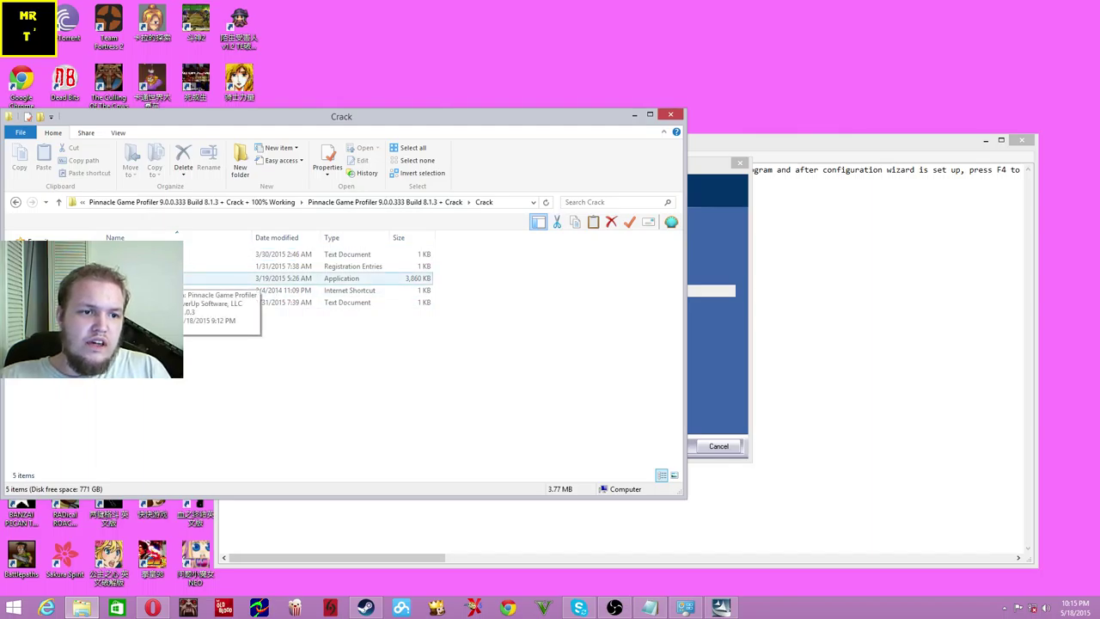
pyautogui.doubleClick(163, 302)
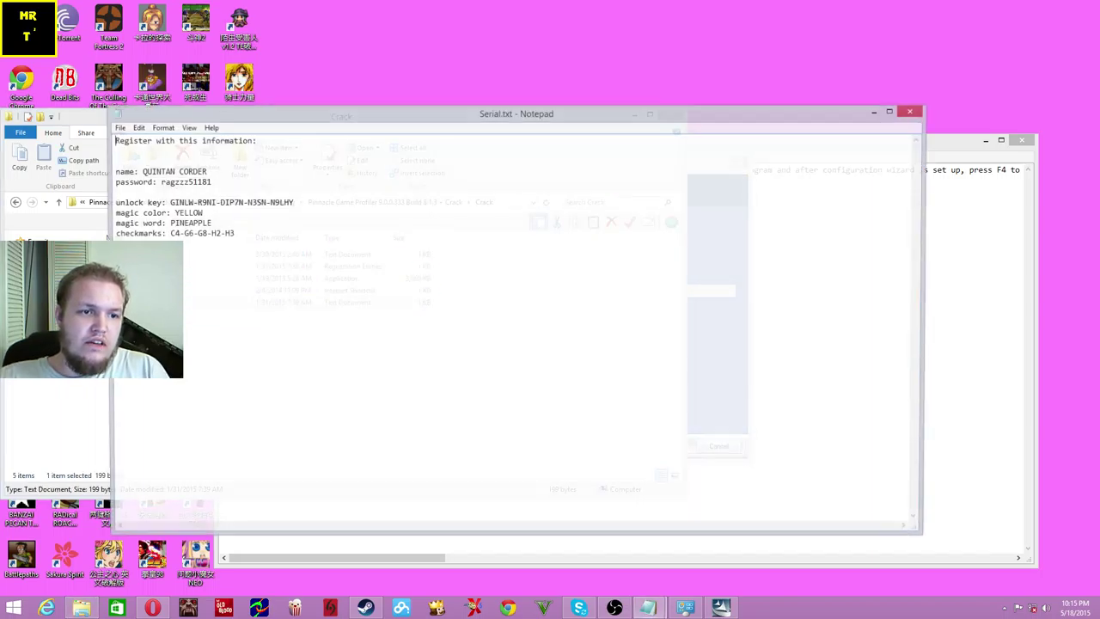
pyautogui.click(876, 114)
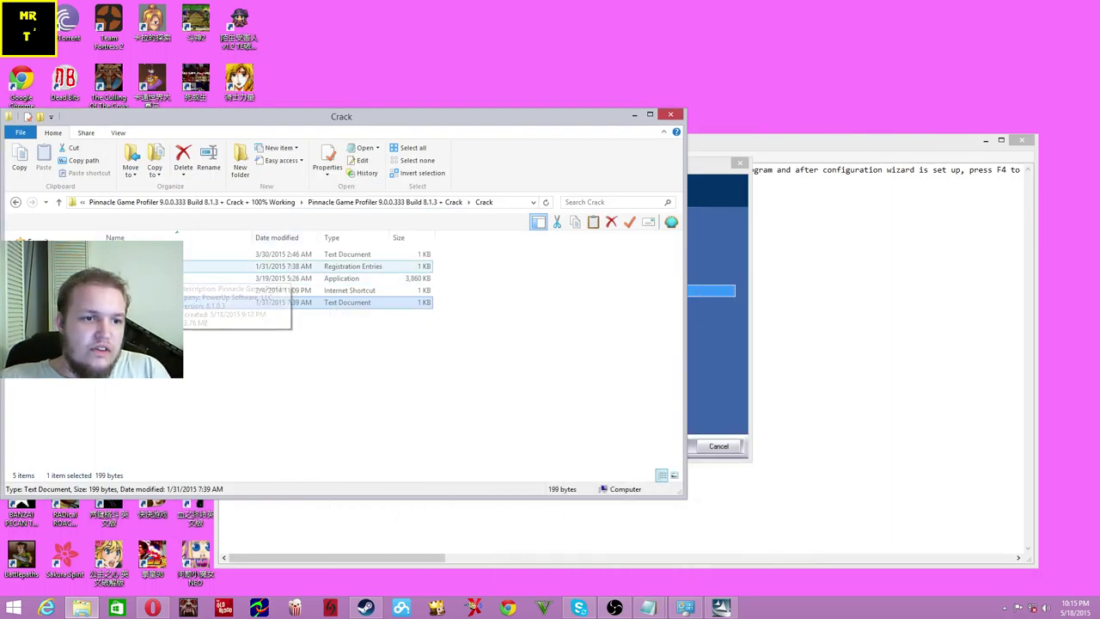
pyautogui.doubleClick(225, 306)
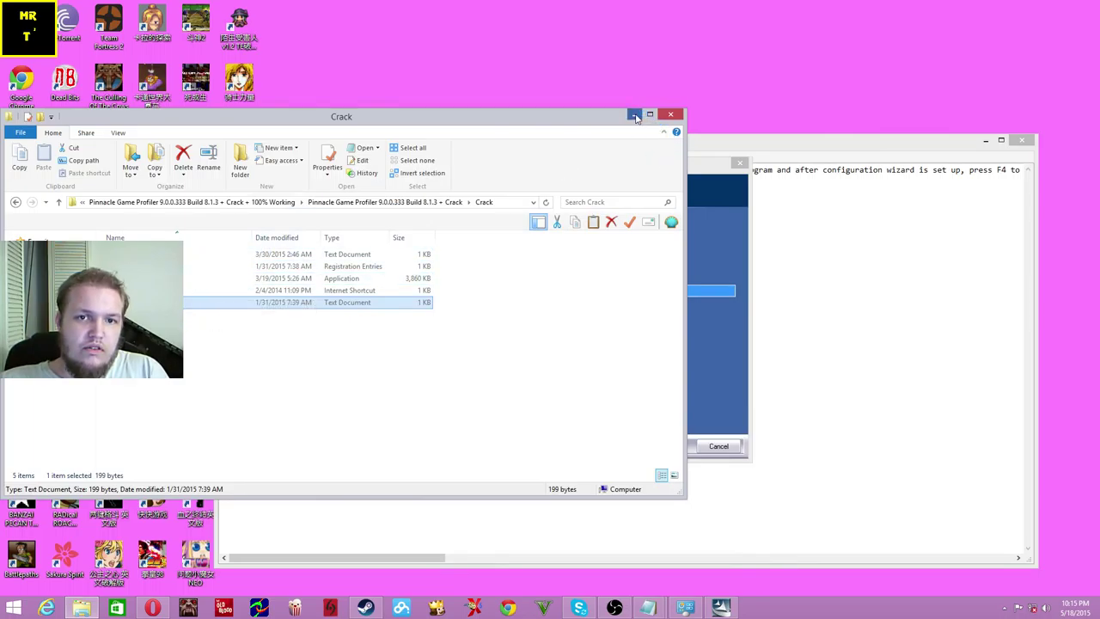
pyautogui.click(634, 116)
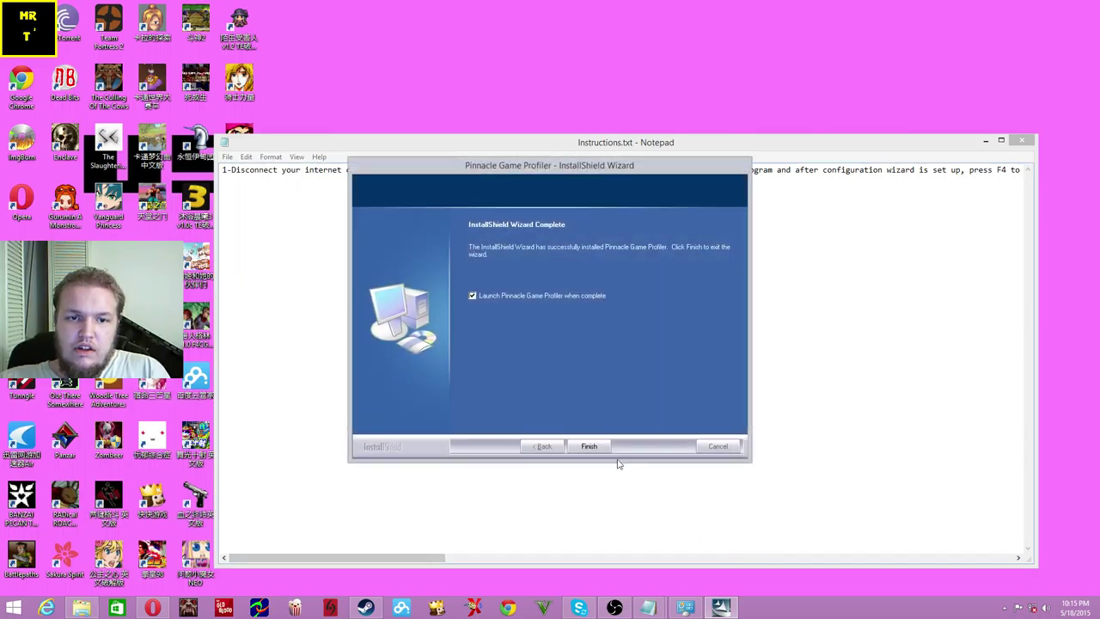
# - Finish the wizard with the launch-when-complete option unchanged and move the instructions window higher
pyautogui.click(472, 297)
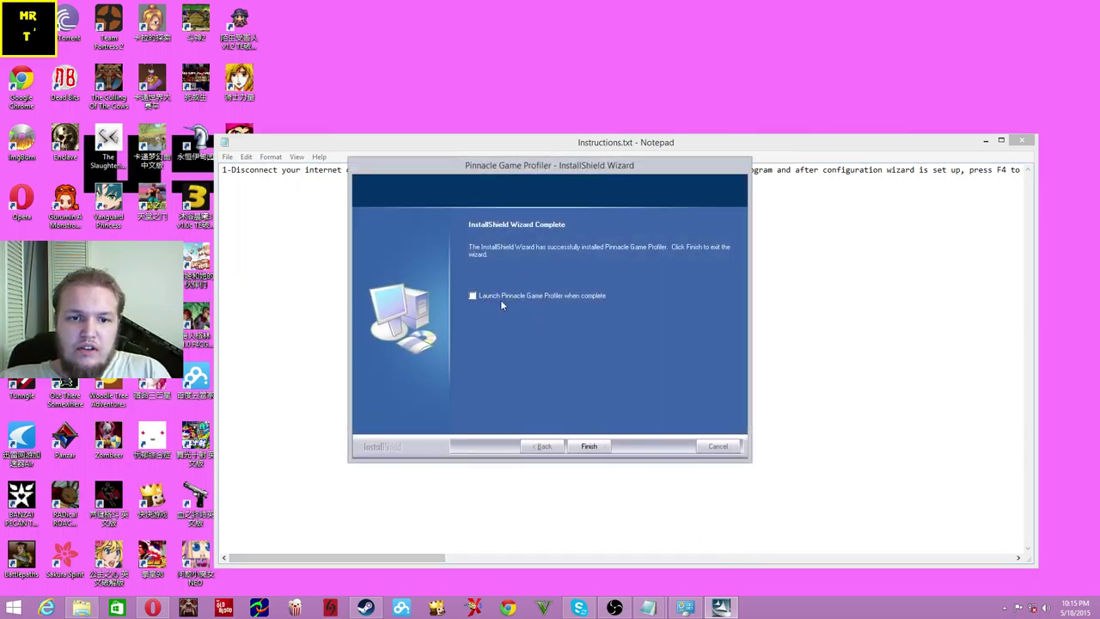
pyautogui.click(472, 297)
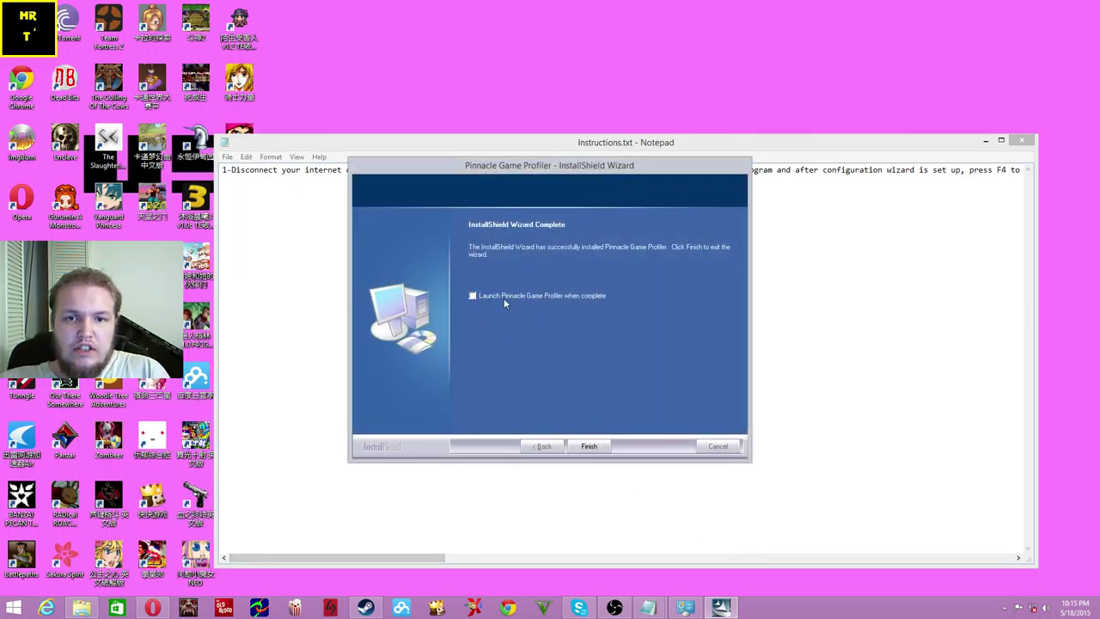
pyautogui.click(592, 446)
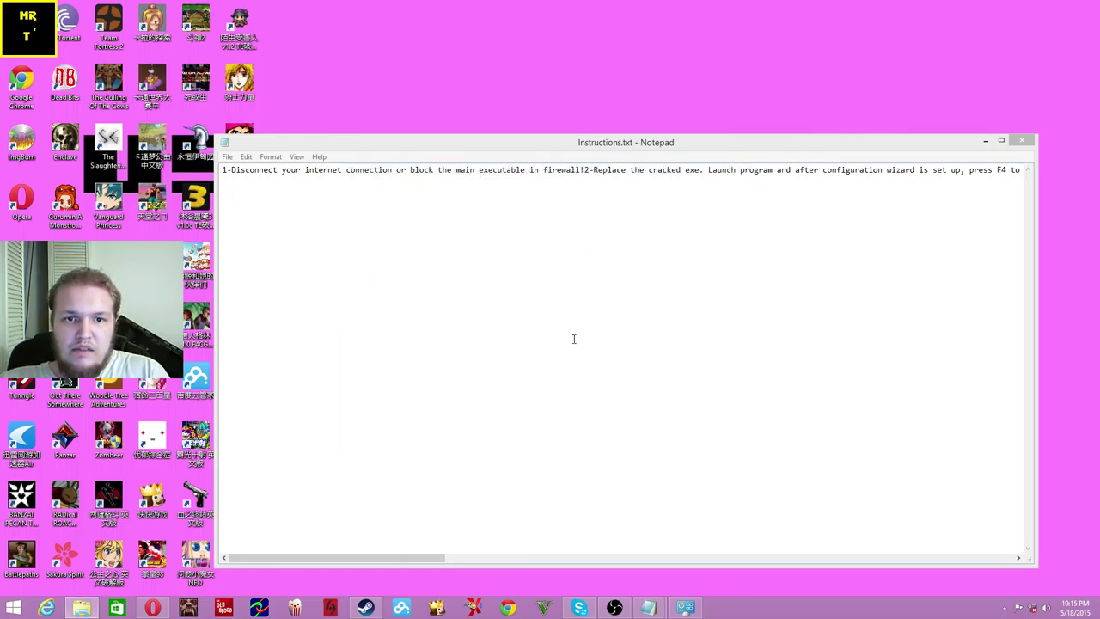
pyautogui.moveTo(371, 142); pyautogui.dragTo(440, 50)
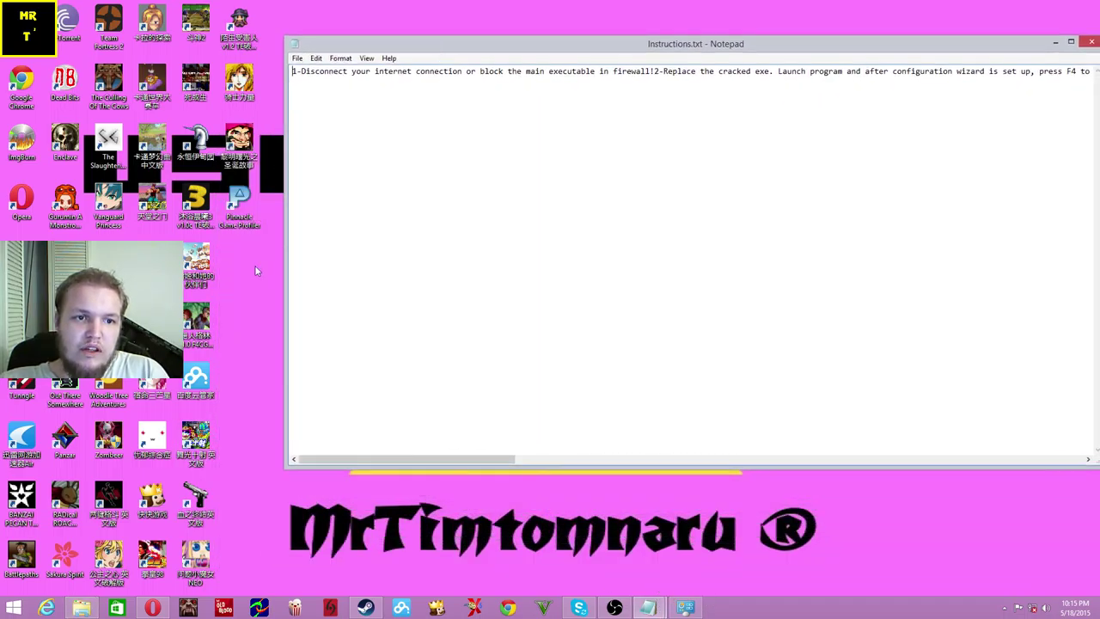
# - Open Windows Firewall from the Start menu and launch its Advanced settings console
pyautogui.click(14, 608)
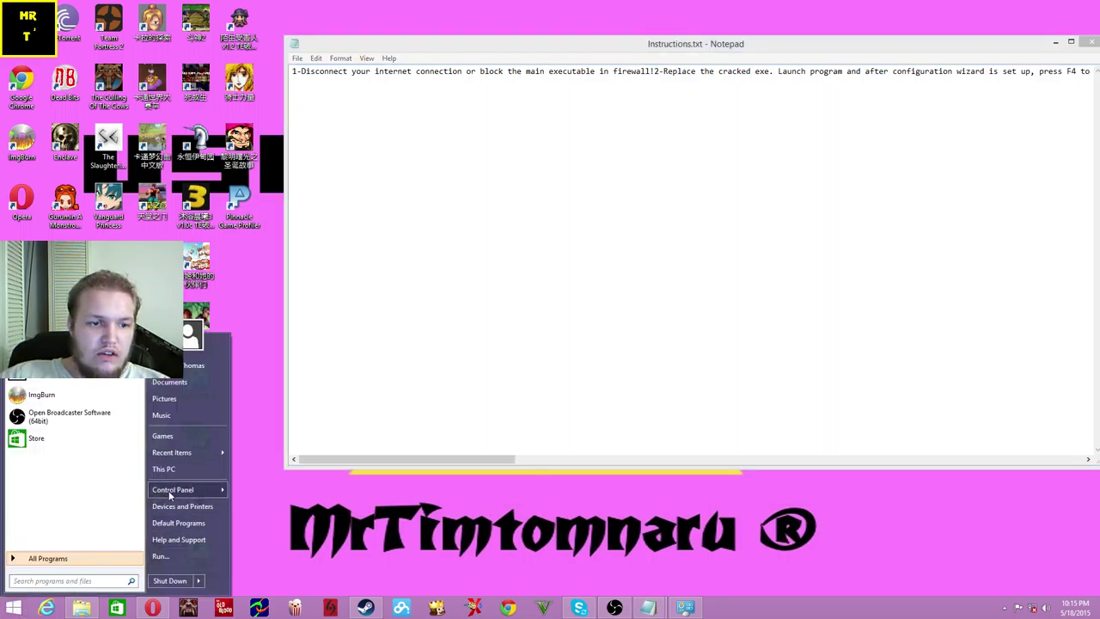
pyautogui.moveTo(168, 490)
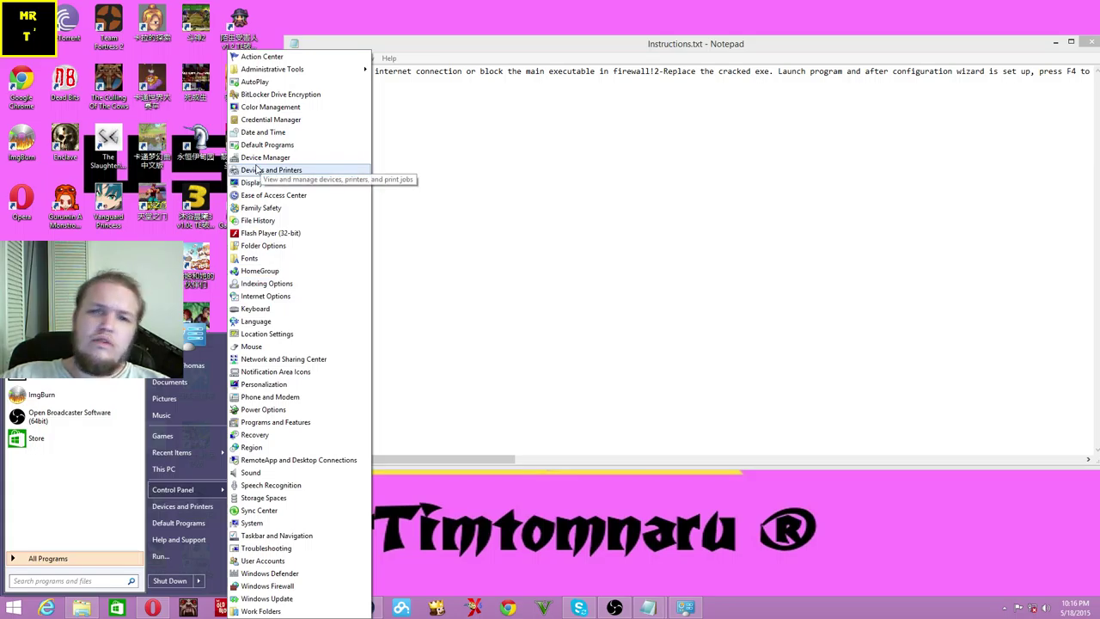
pyautogui.click(264, 586)
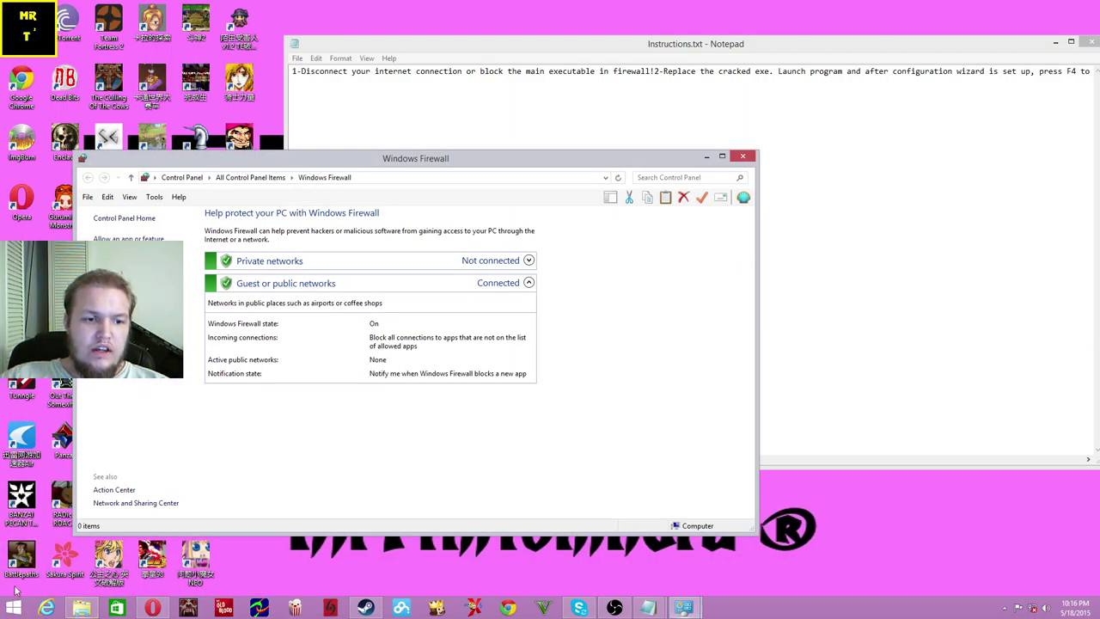
pyautogui.click(13, 610)
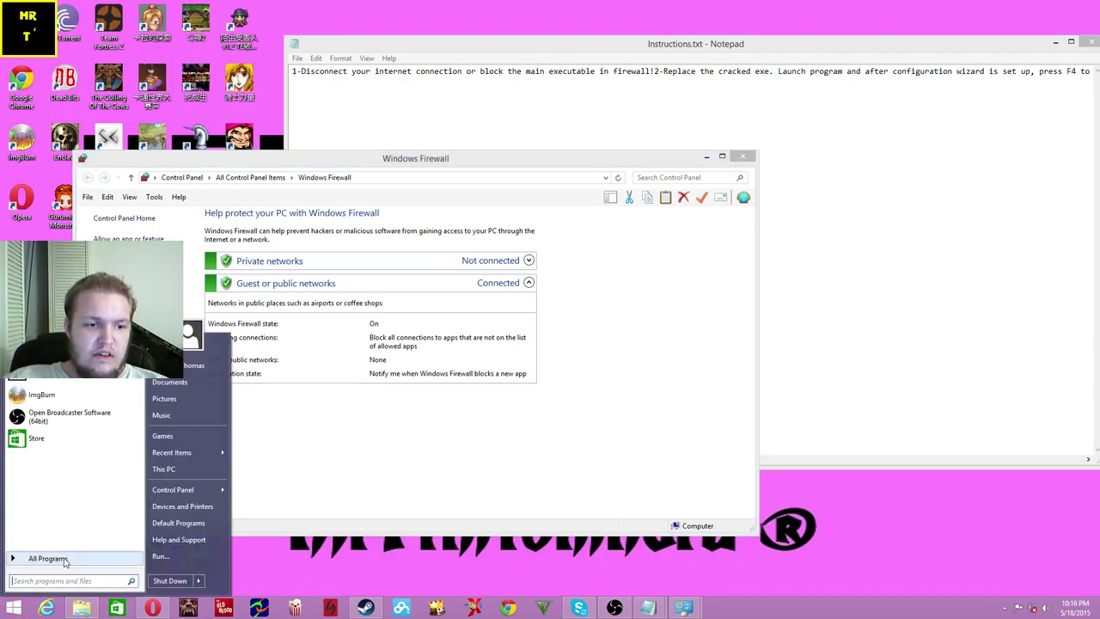
pyautogui.click(37, 560)
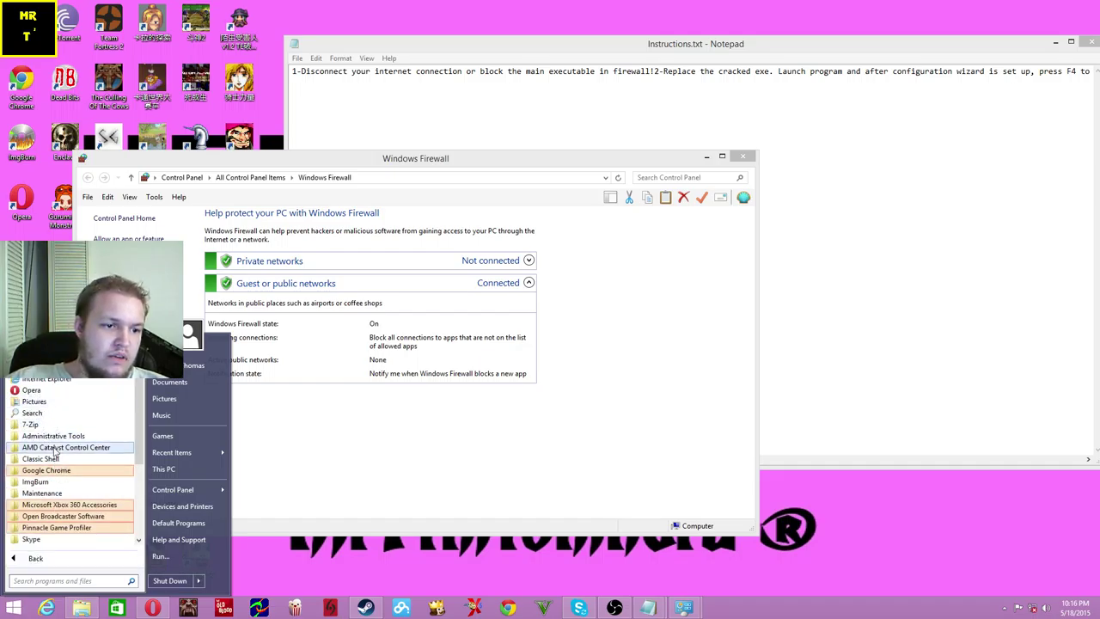
pyautogui.click(439, 446)
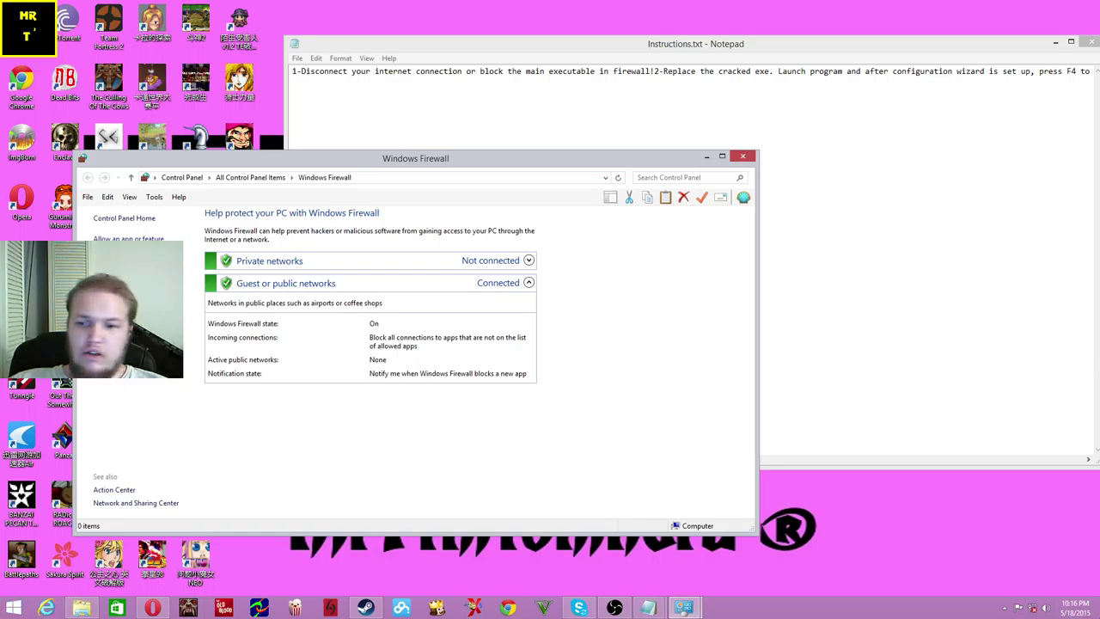
pyautogui.moveTo(1099, 309)
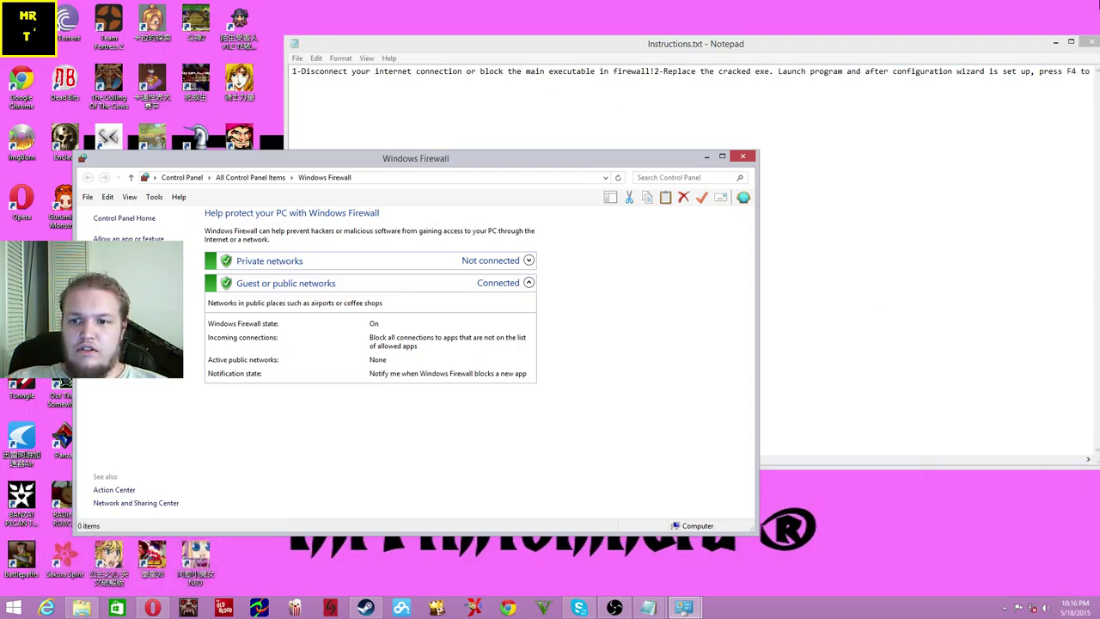
pyautogui.press('super+c')
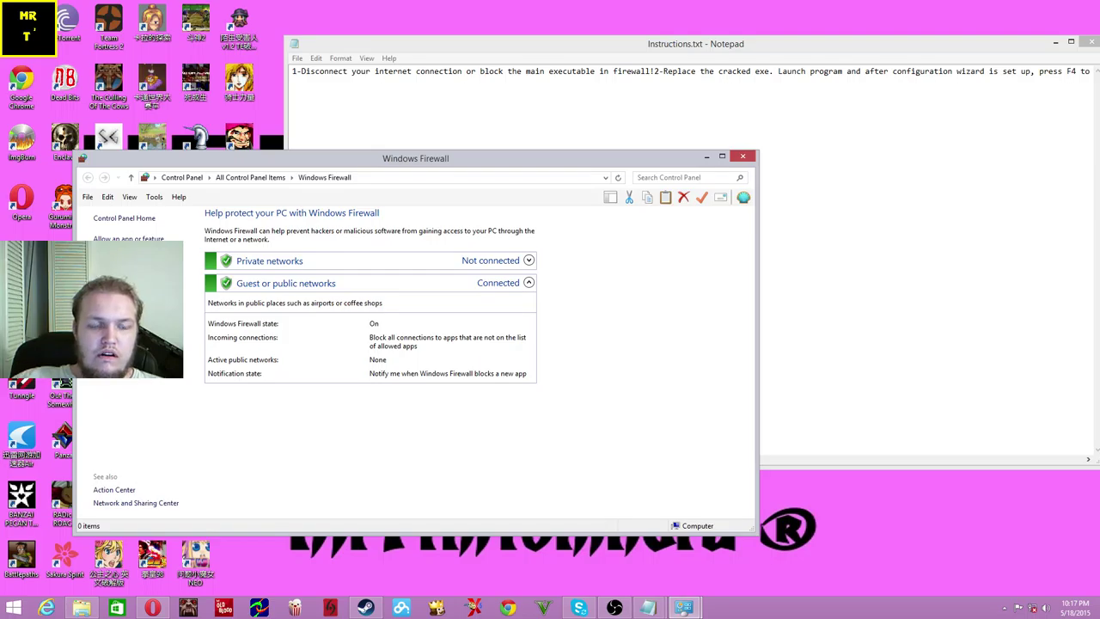
pyautogui.click(120, 333)
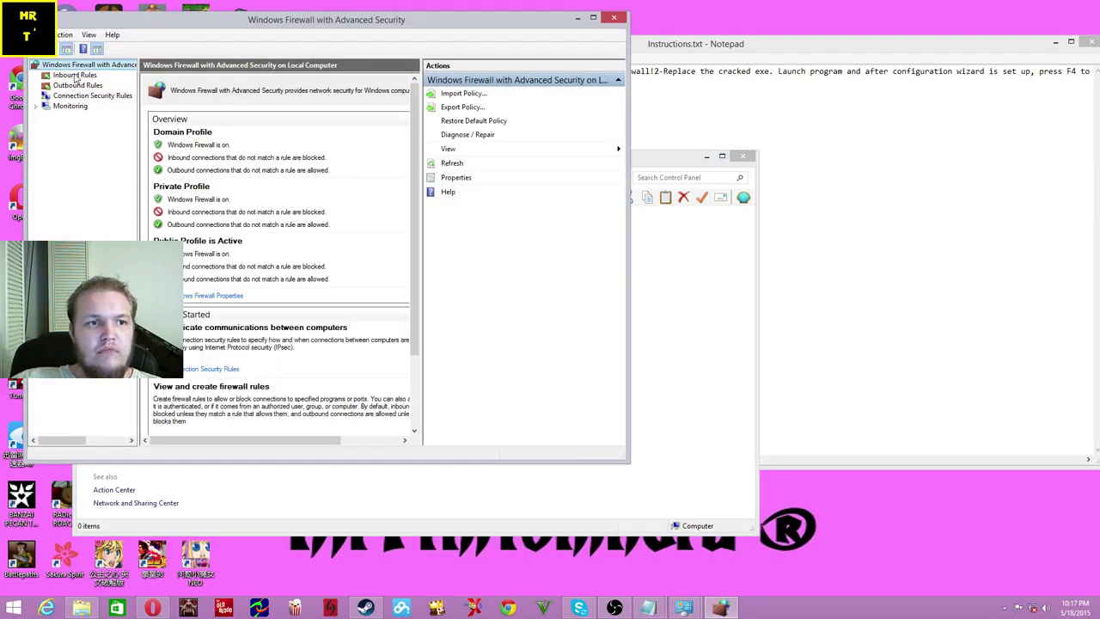
# - Start a new program-type rule from the Outbound Rules list
pyautogui.click(76, 86)
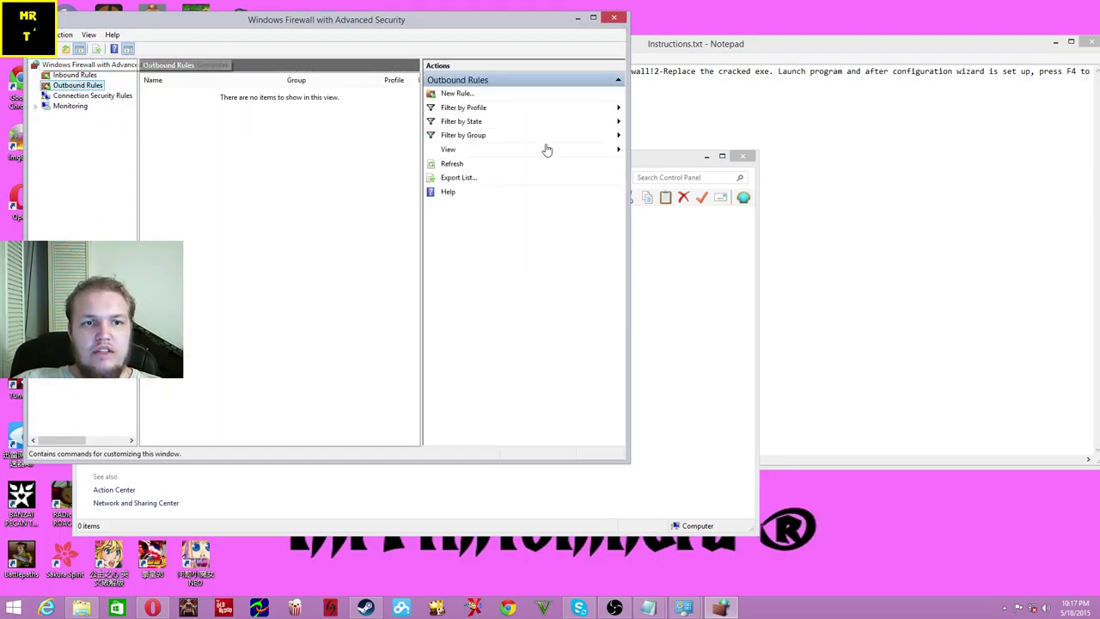
pyautogui.click(453, 83)
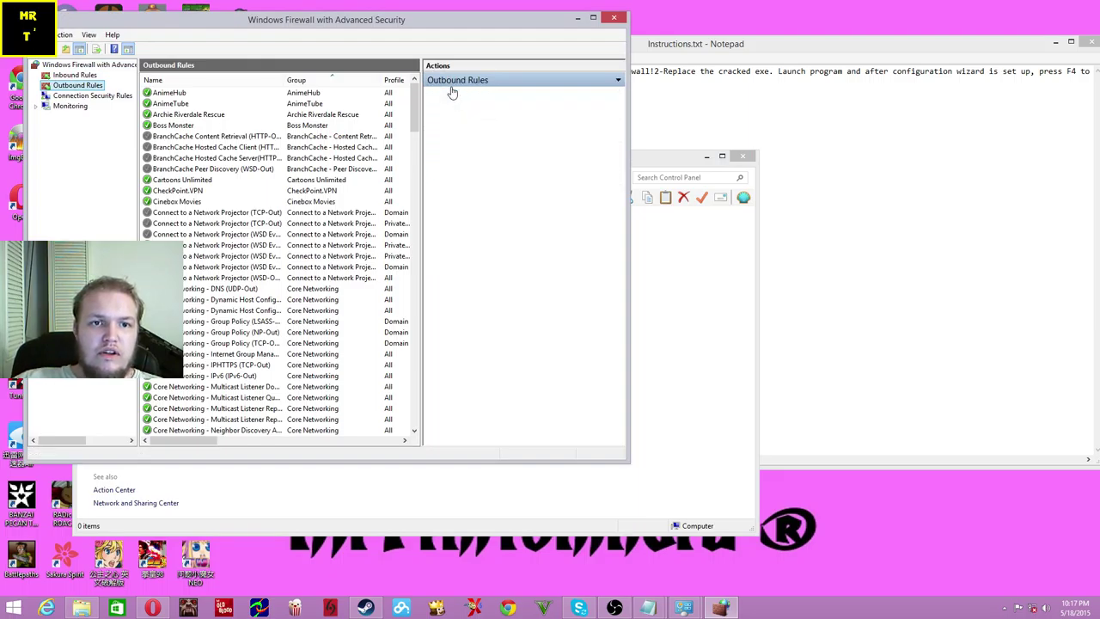
pyautogui.click(453, 83)
pyautogui.click(453, 94)
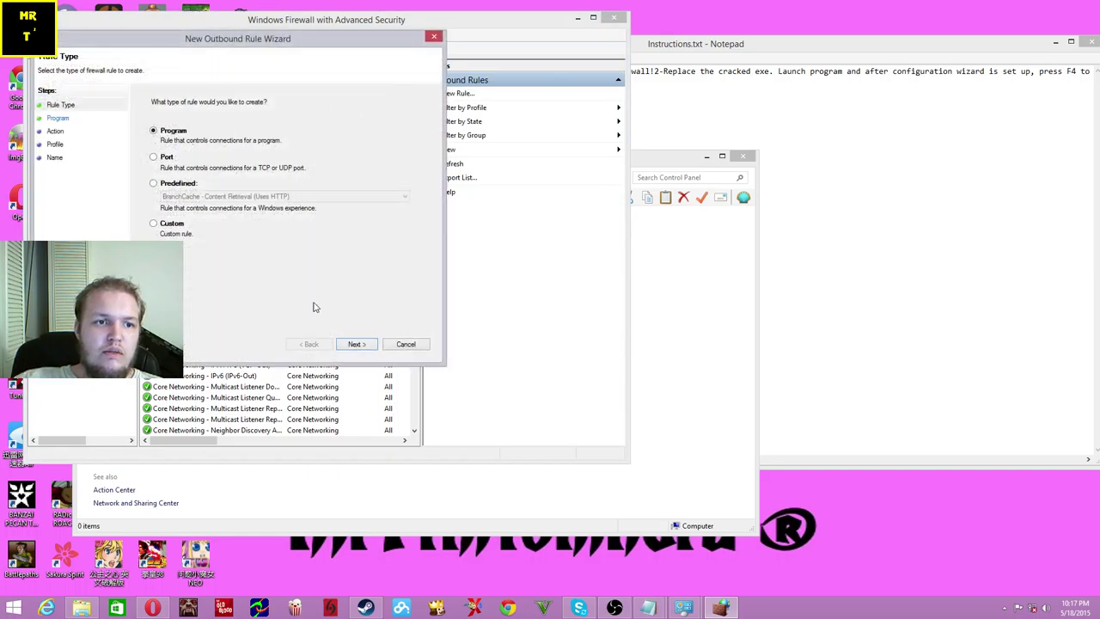
pyautogui.click(355, 343)
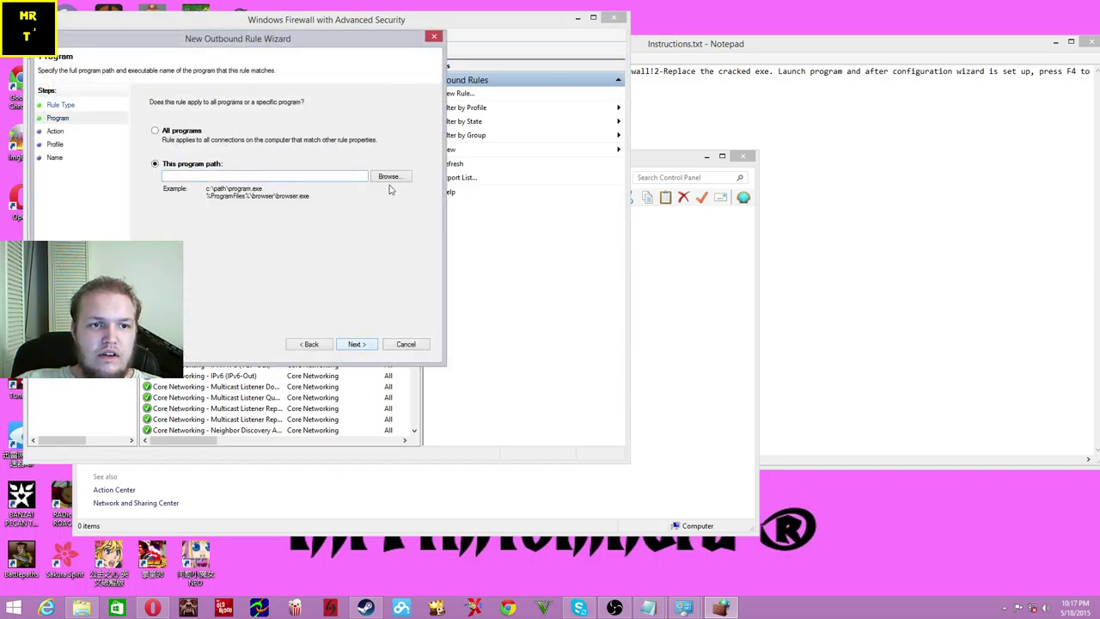
# - Browse to Program Files (x86)\PowerUp Software\Pinnacle Game Profiler\pinnacle.exe as the rule's program
pyautogui.click(388, 176)
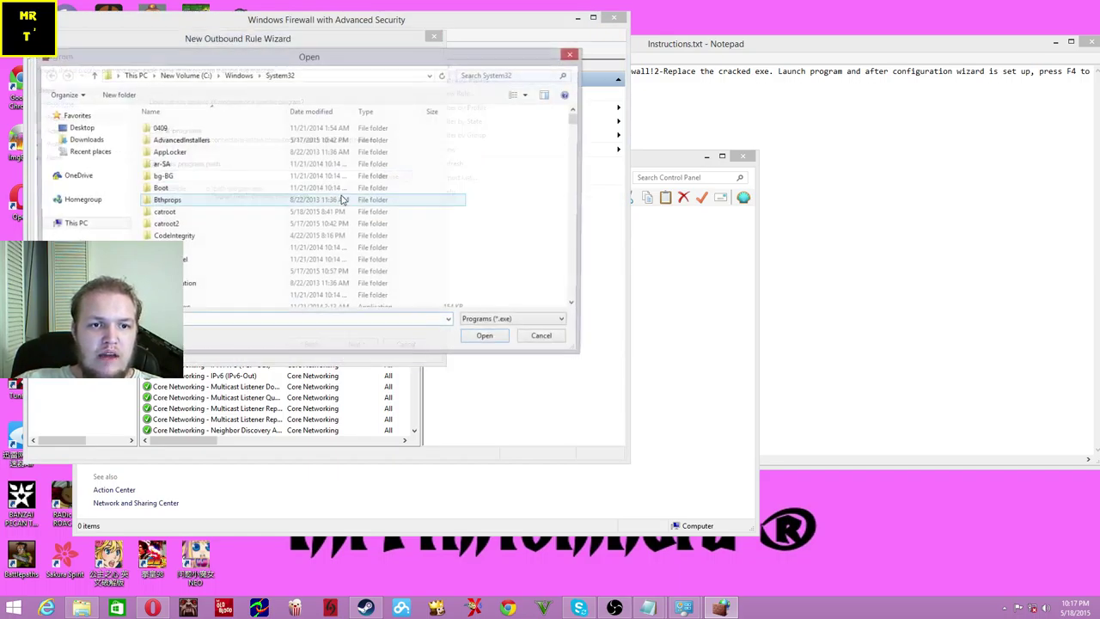
pyautogui.click(185, 76)
pyautogui.click(194, 212)
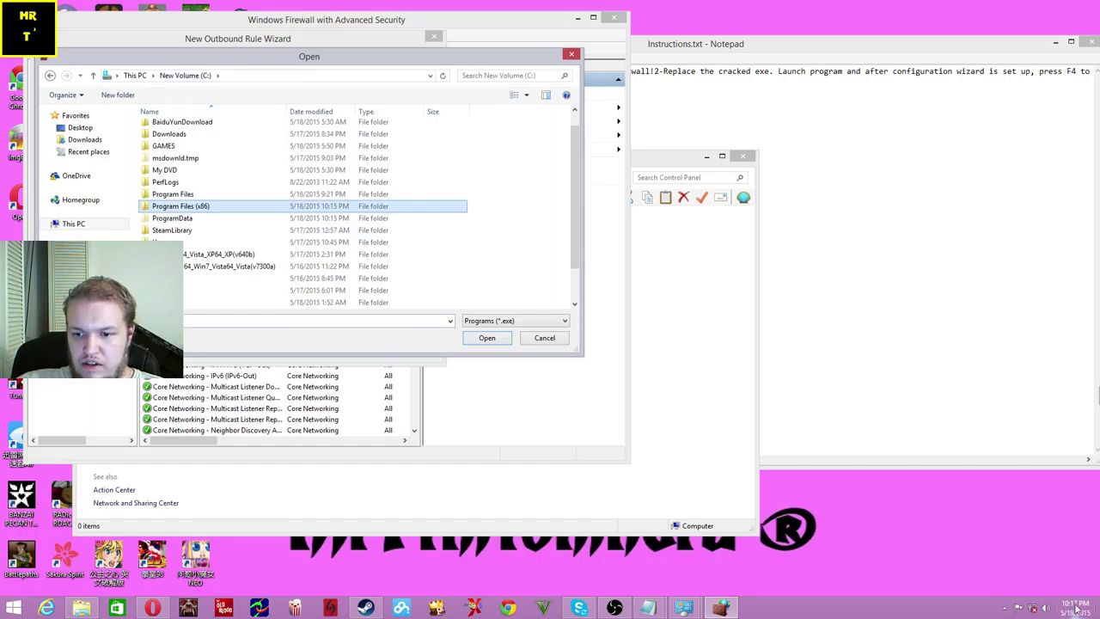
pyautogui.doubleClick(352, 206)
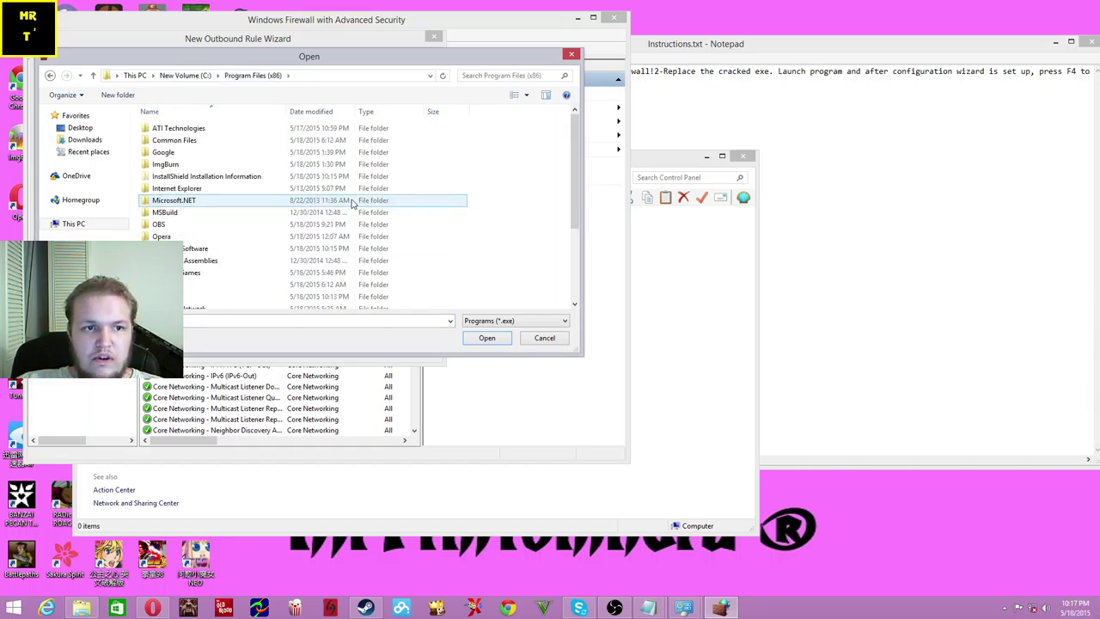
pyautogui.scroll(-3, 307, 116)
pyautogui.doubleClick(215, 130)
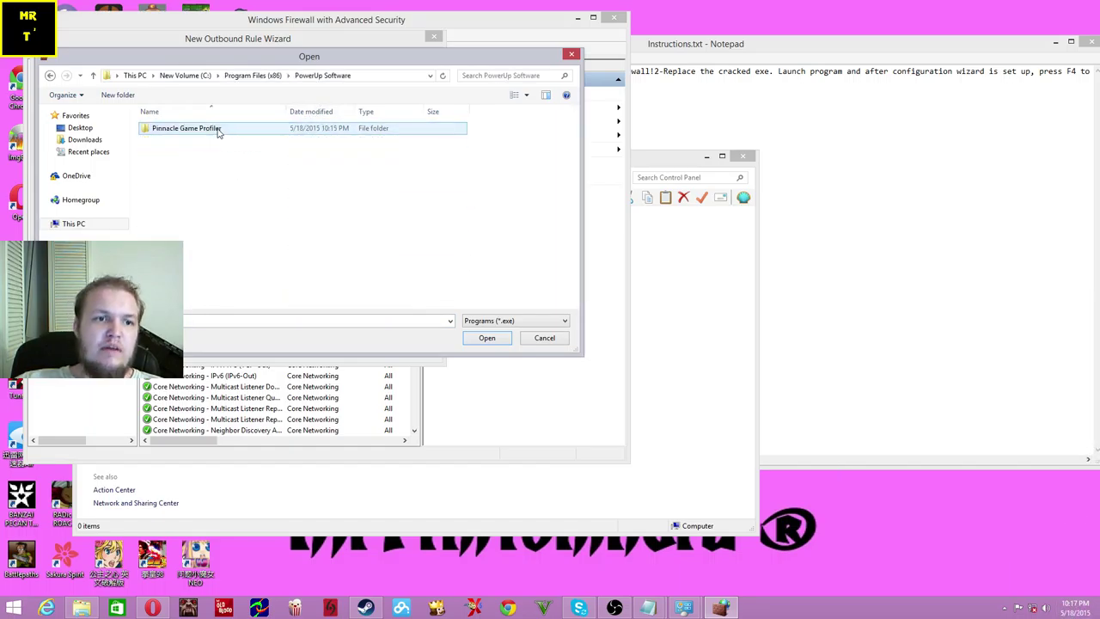
pyautogui.doubleClick(157, 130)
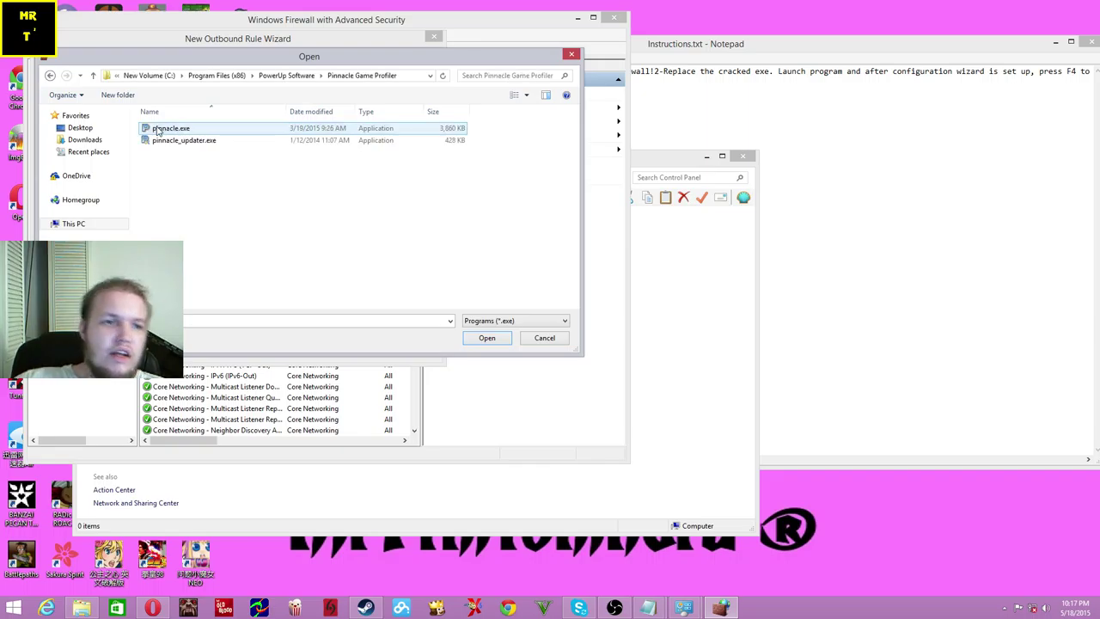
pyautogui.click(154, 131)
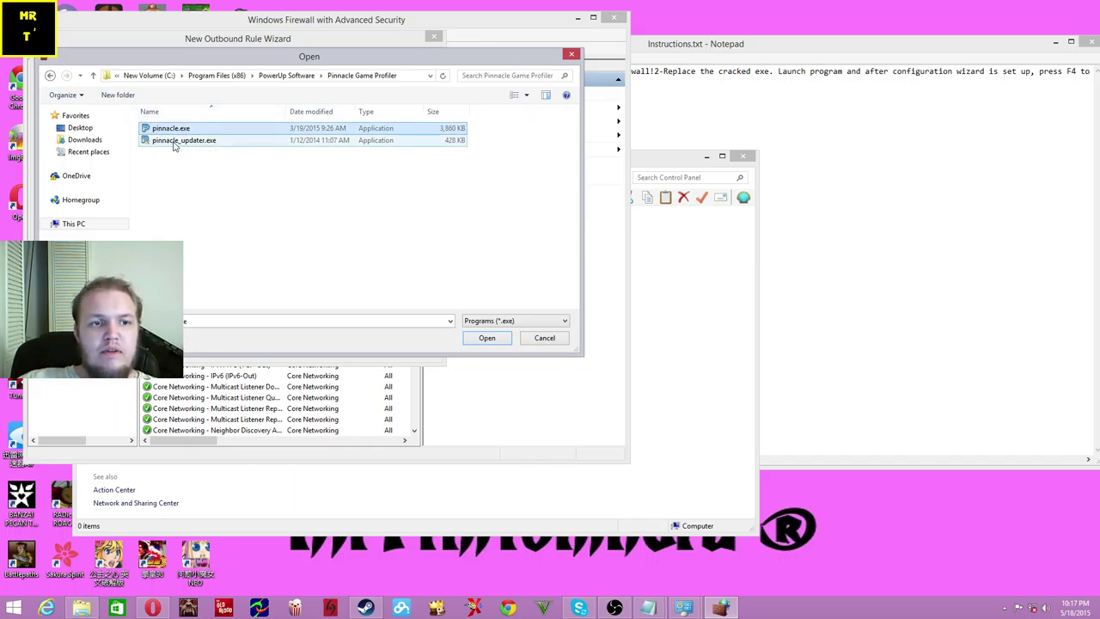
pyautogui.click(486, 338)
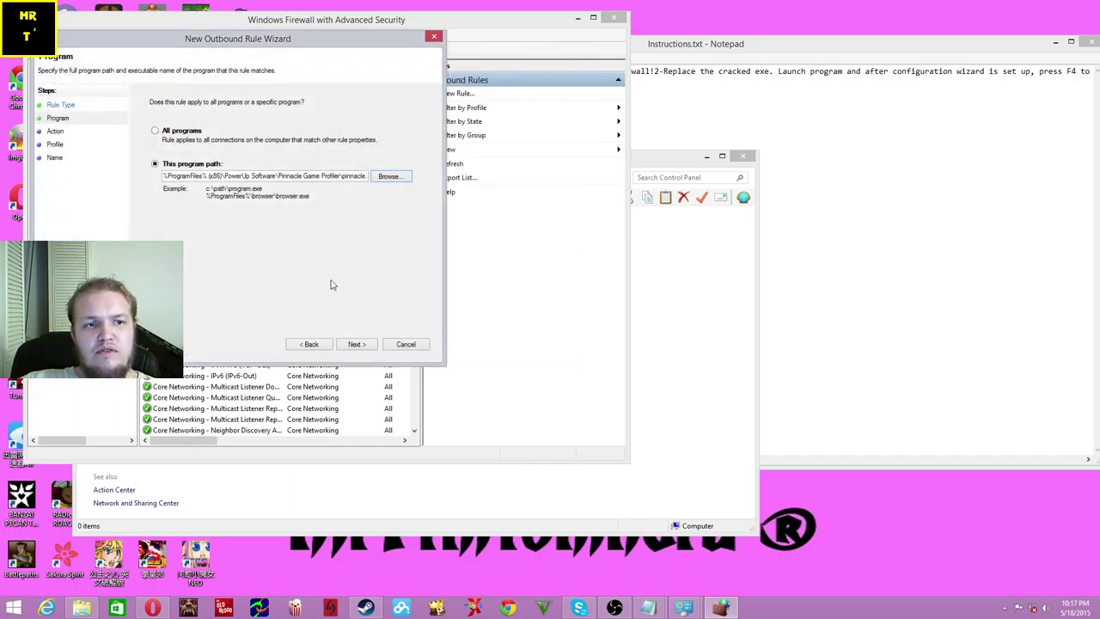
# - Block the connection on all profiles and finish the pinnacle.exe rule
pyautogui.click(356, 344)
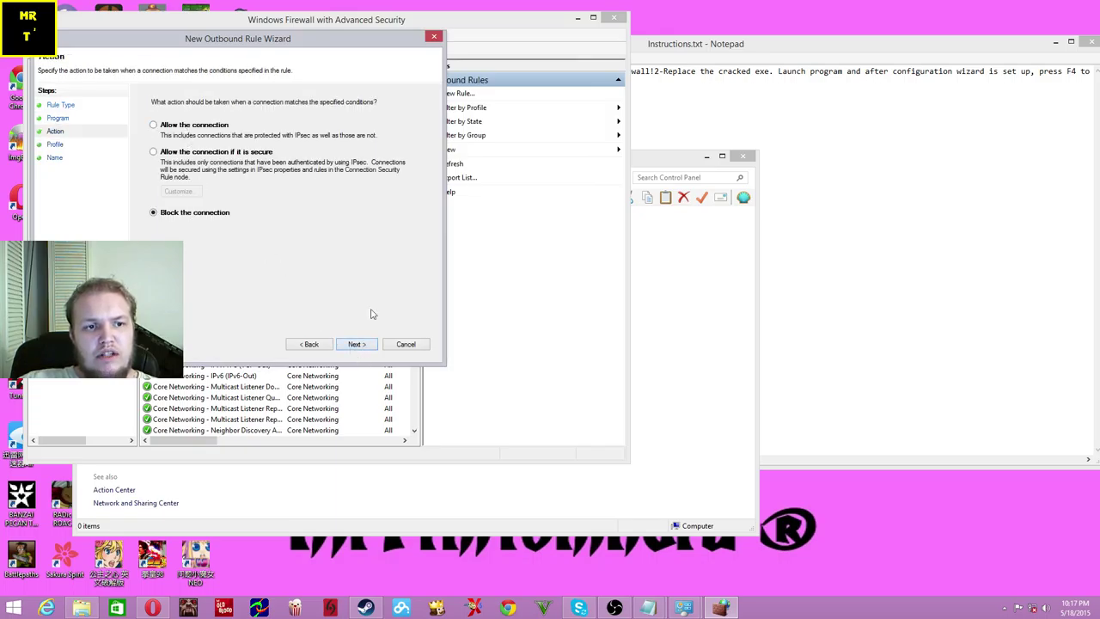
pyautogui.click(353, 345)
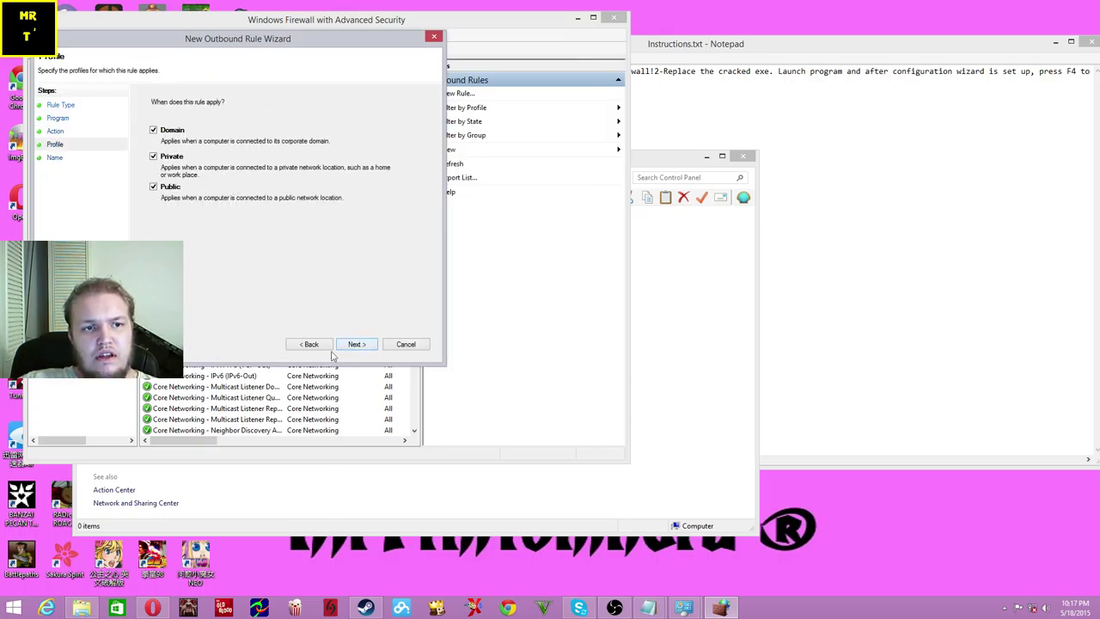
pyautogui.click(355, 345)
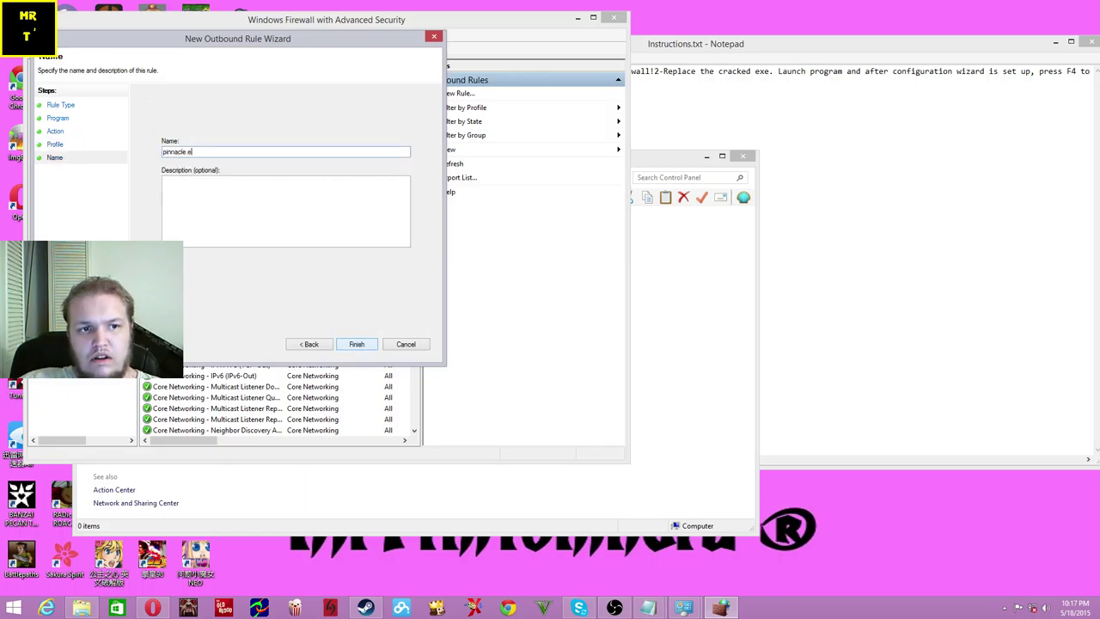
pyautogui.click(356, 345)
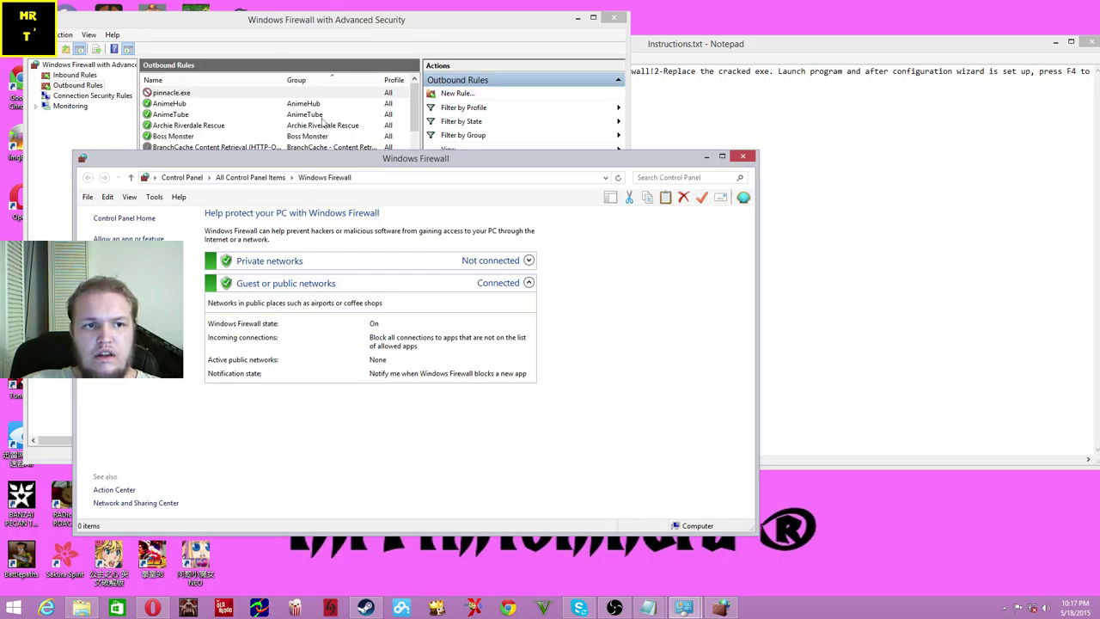
# - Start another outbound program rule targeting pinnacle_updater.exe
pyautogui.click(453, 56)
pyautogui.click(458, 93)
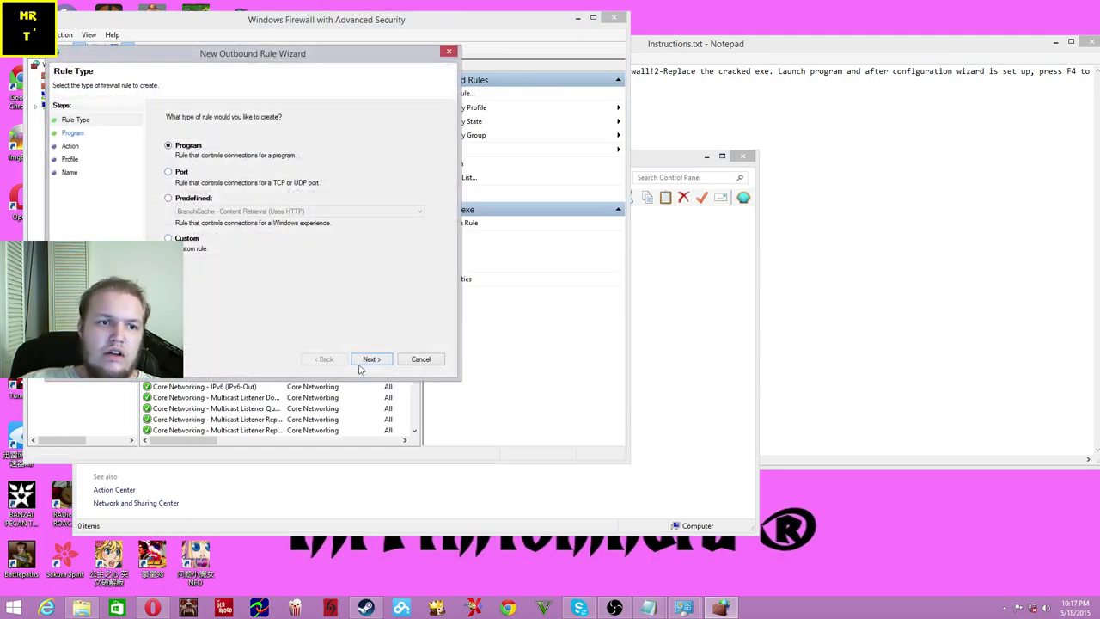
pyautogui.click(368, 361)
pyautogui.click(397, 194)
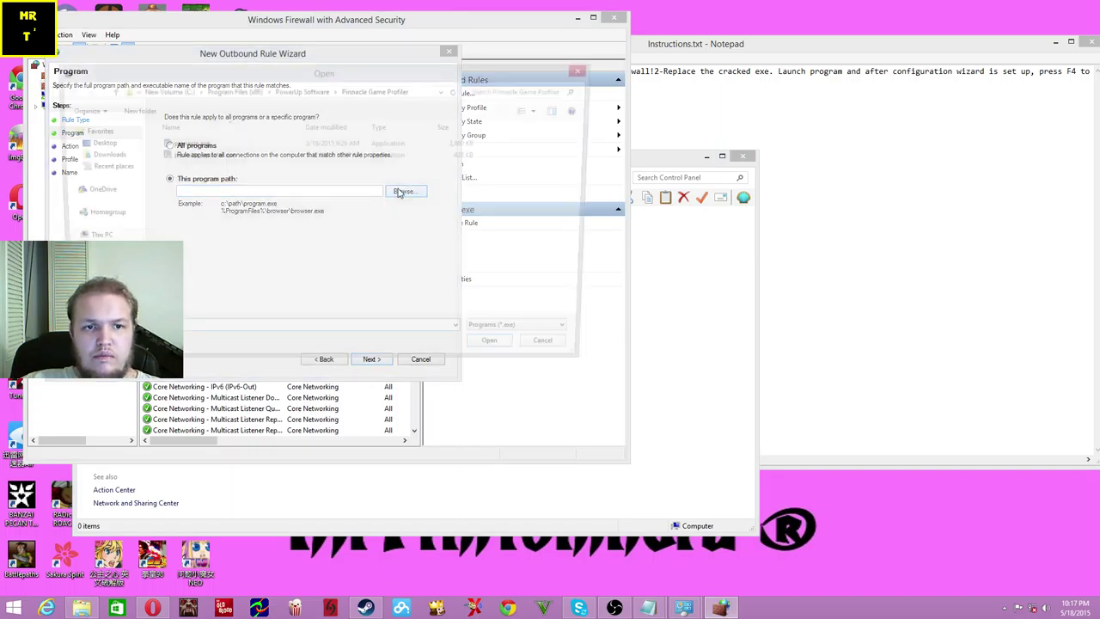
pyautogui.click(189, 156)
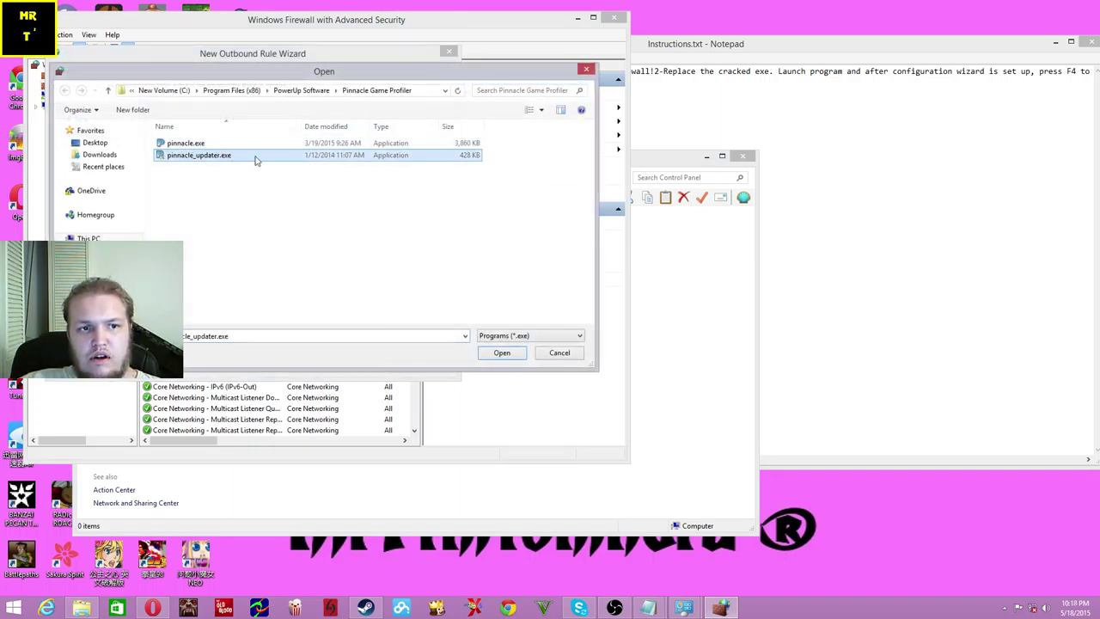
pyautogui.click(501, 355)
# - Block the connection on all profiles and finish the pinnacle_updater.exe rule
pyautogui.click(387, 361)
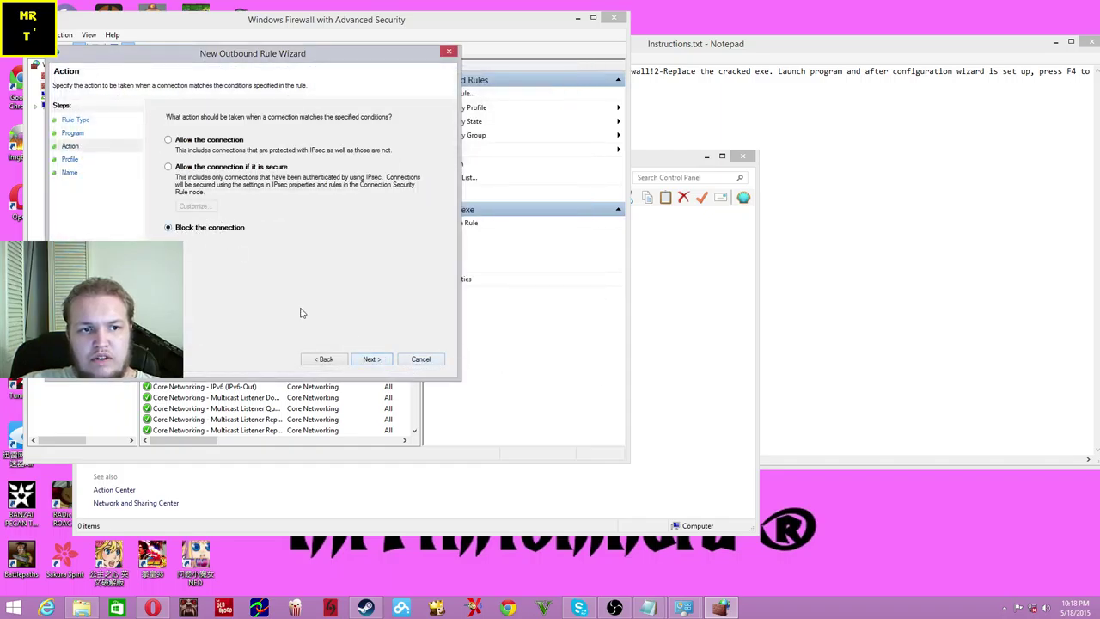
pyautogui.click(362, 364)
pyautogui.click(369, 360)
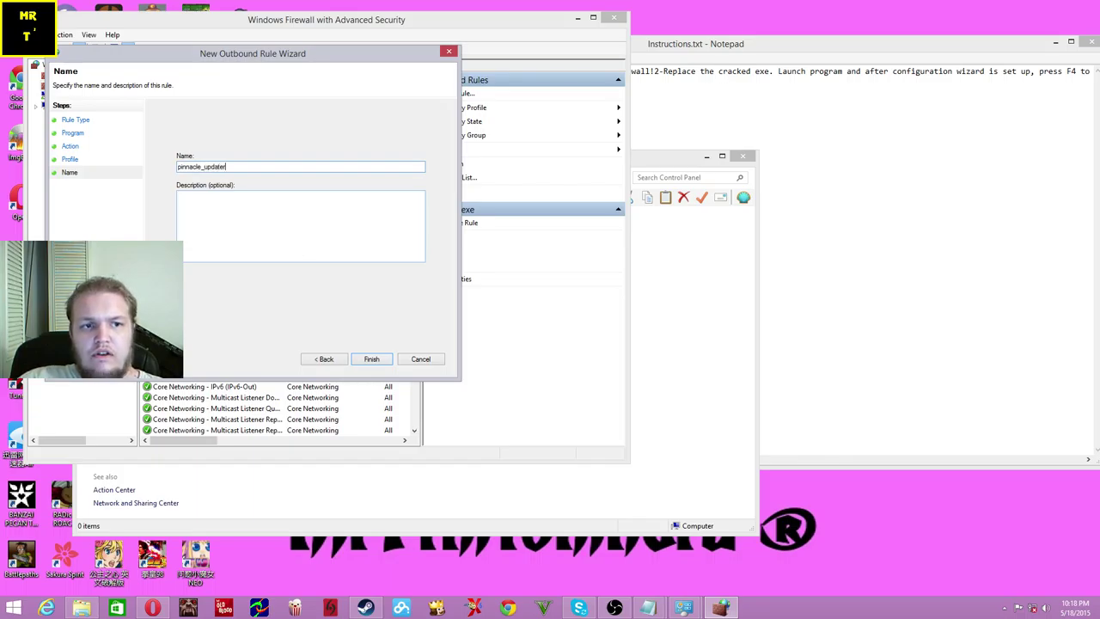
pyautogui.write('ex')
pyautogui.press('Return')
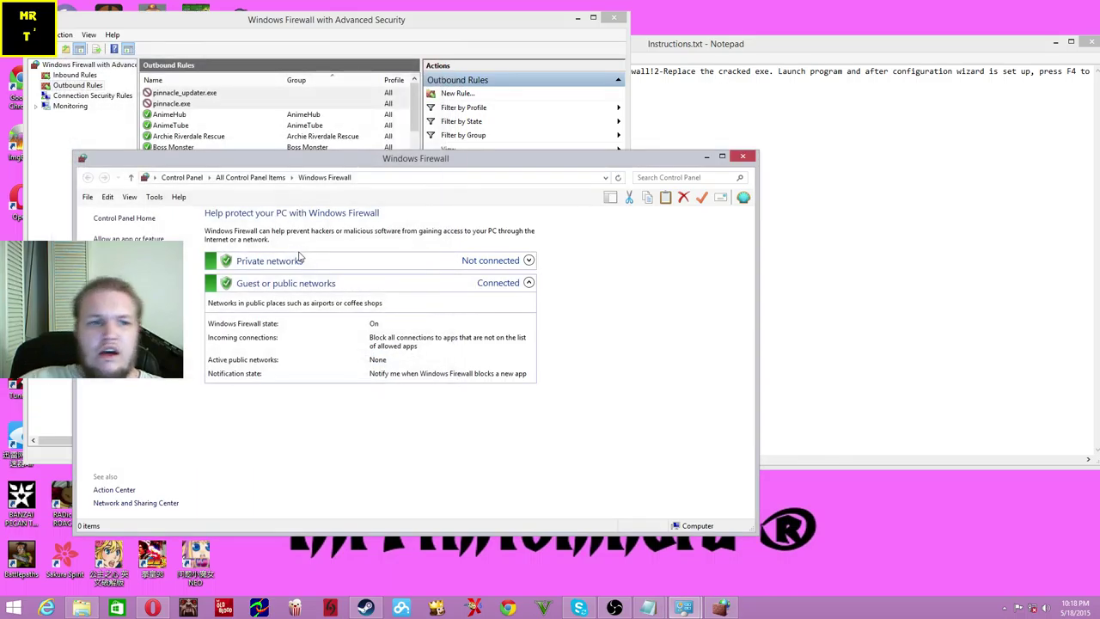
# - Start a new inbound program rule targeting pinnacle.exe
pyautogui.click(233, 35)
pyautogui.click(77, 76)
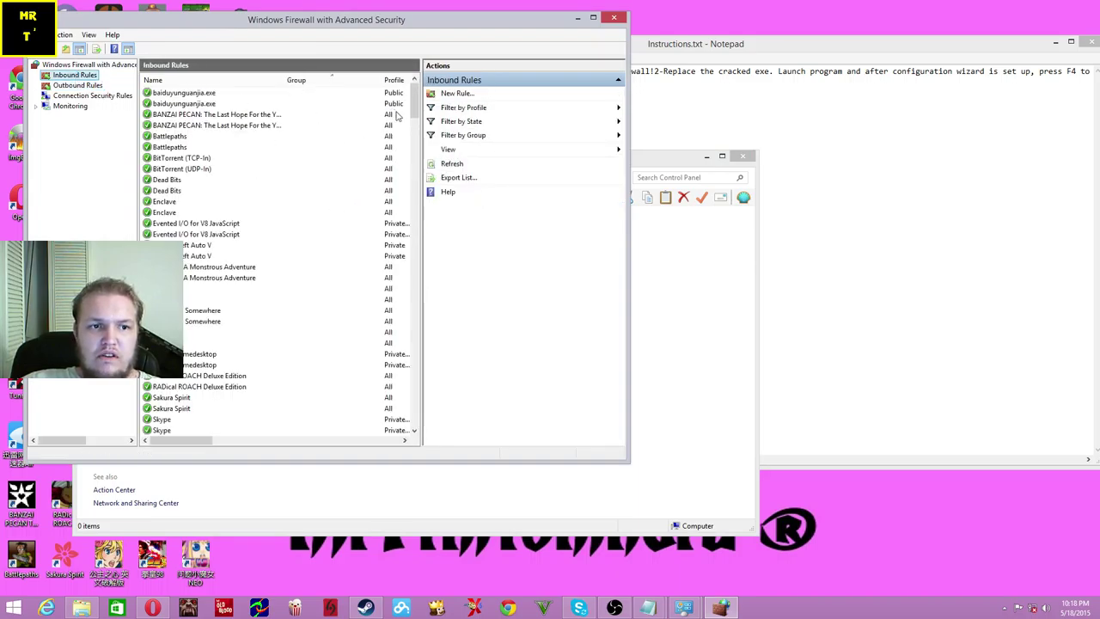
pyautogui.click(454, 94)
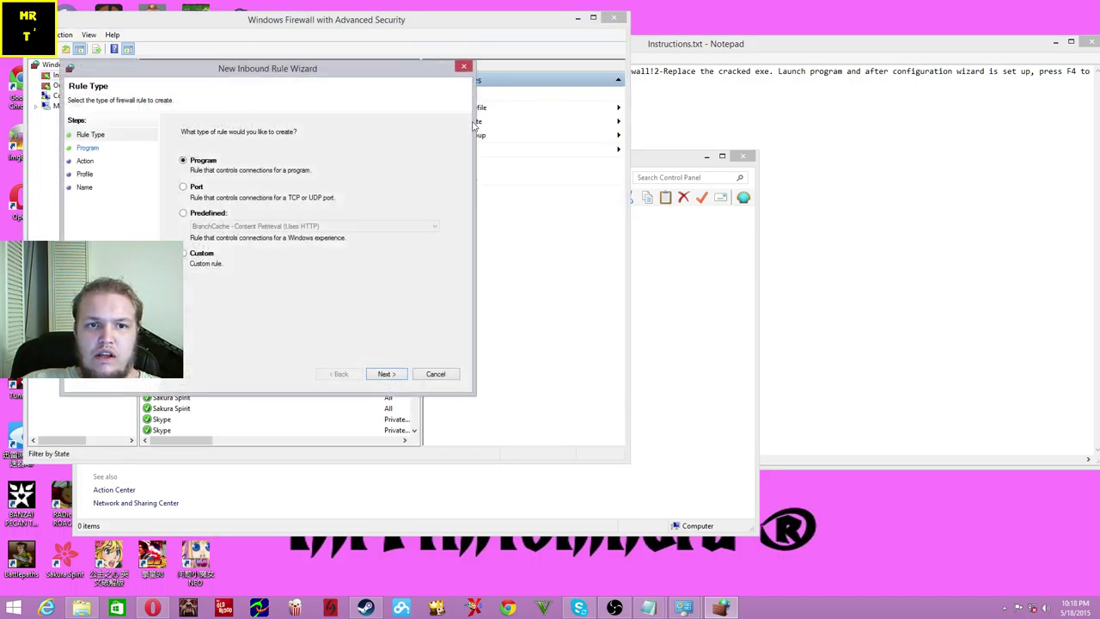
pyautogui.click(386, 373)
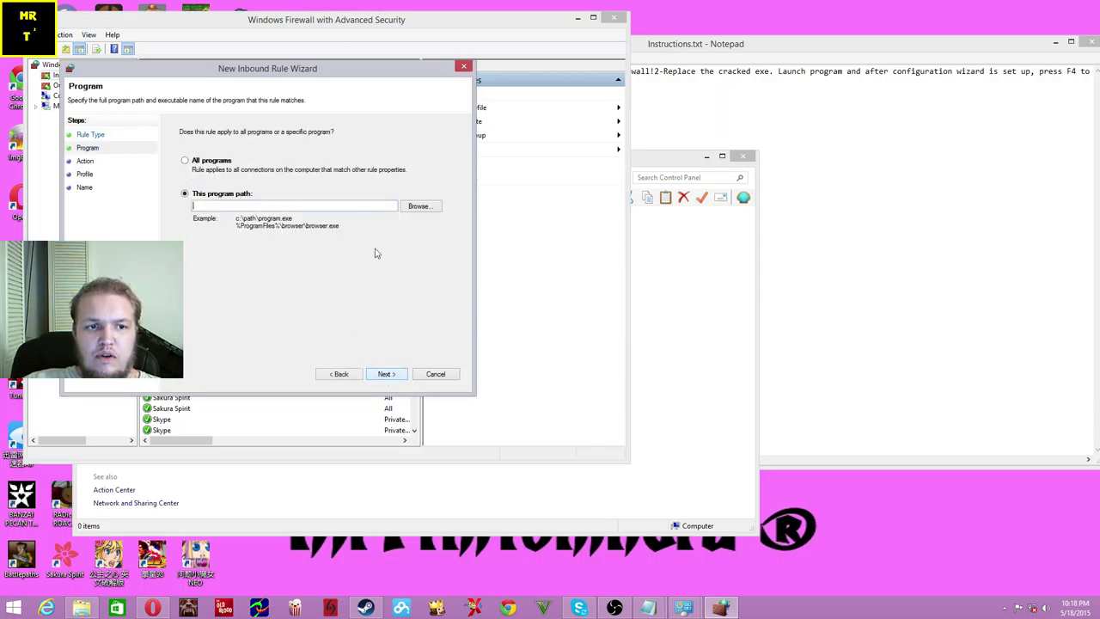
pyautogui.click(420, 206)
pyautogui.click(200, 158)
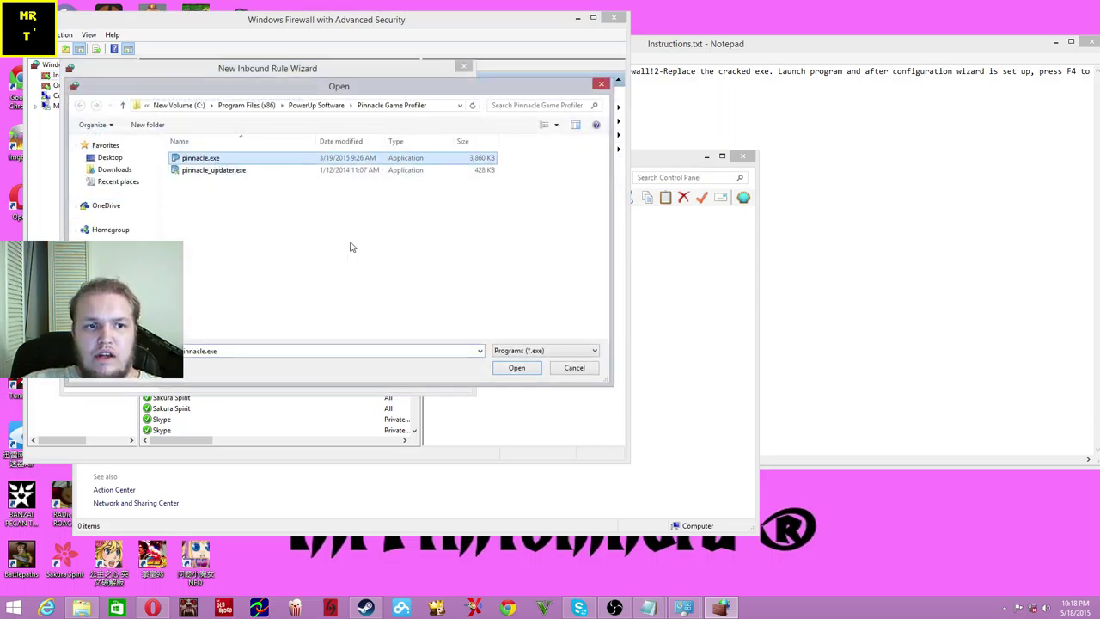
pyautogui.click(516, 367)
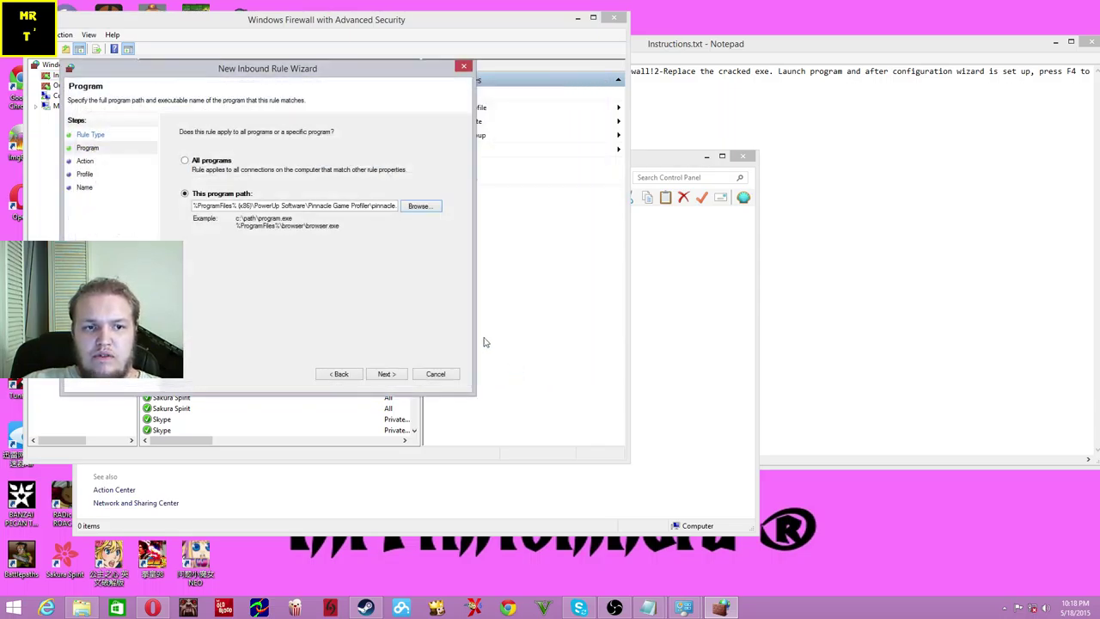
# - Set the rule to block the connection on all profiles and finish it as pinnacle.exe
pyautogui.click(384, 376)
pyautogui.click(225, 244)
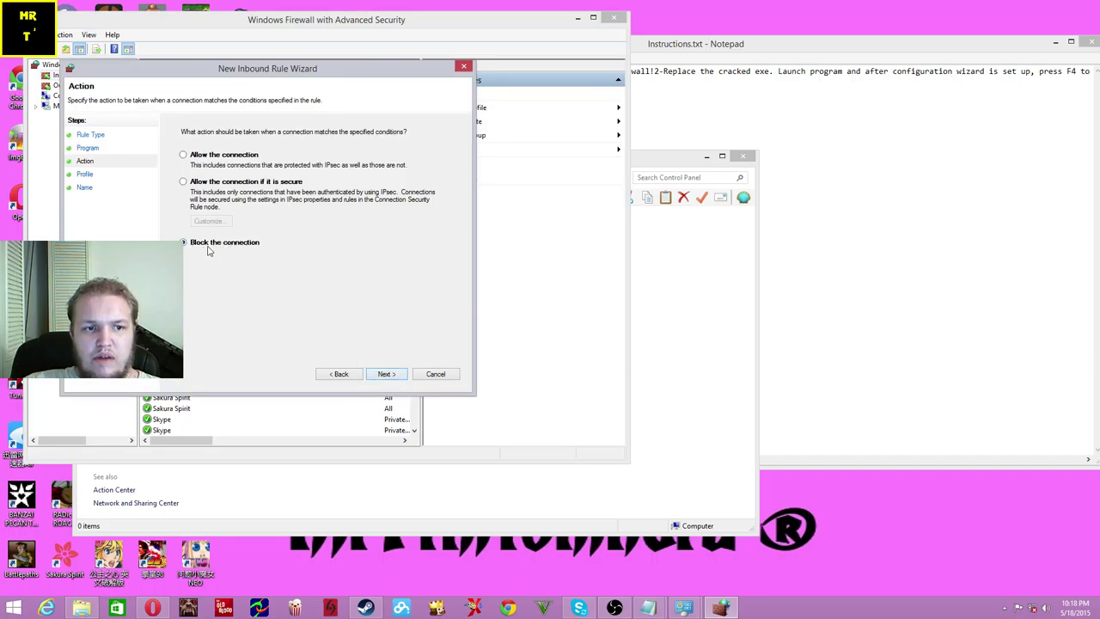
pyautogui.click(385, 375)
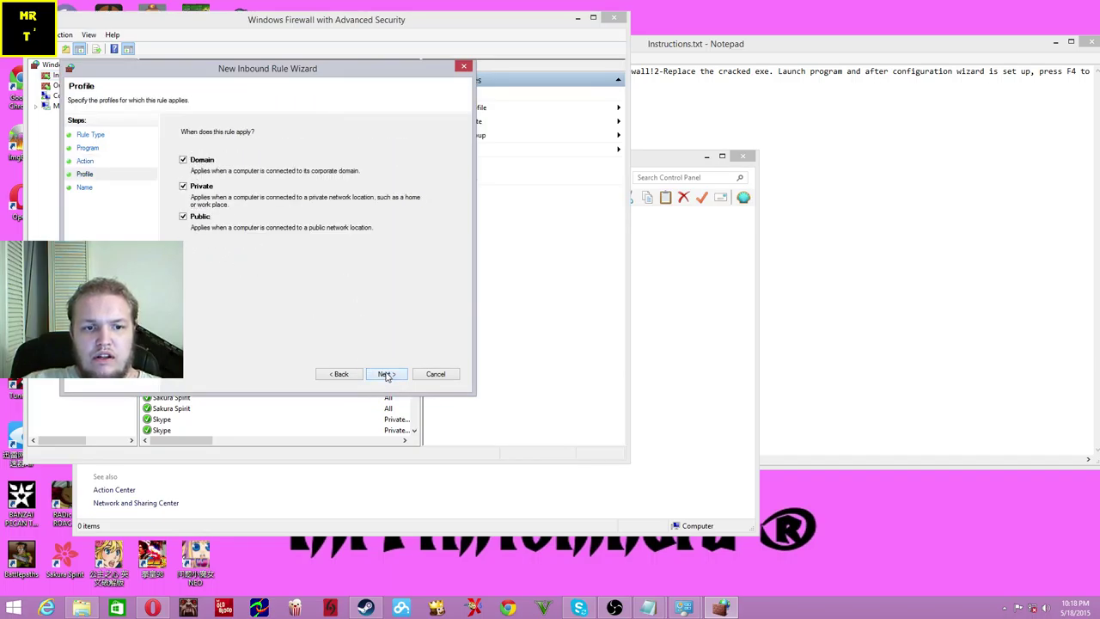
pyautogui.click(386, 375)
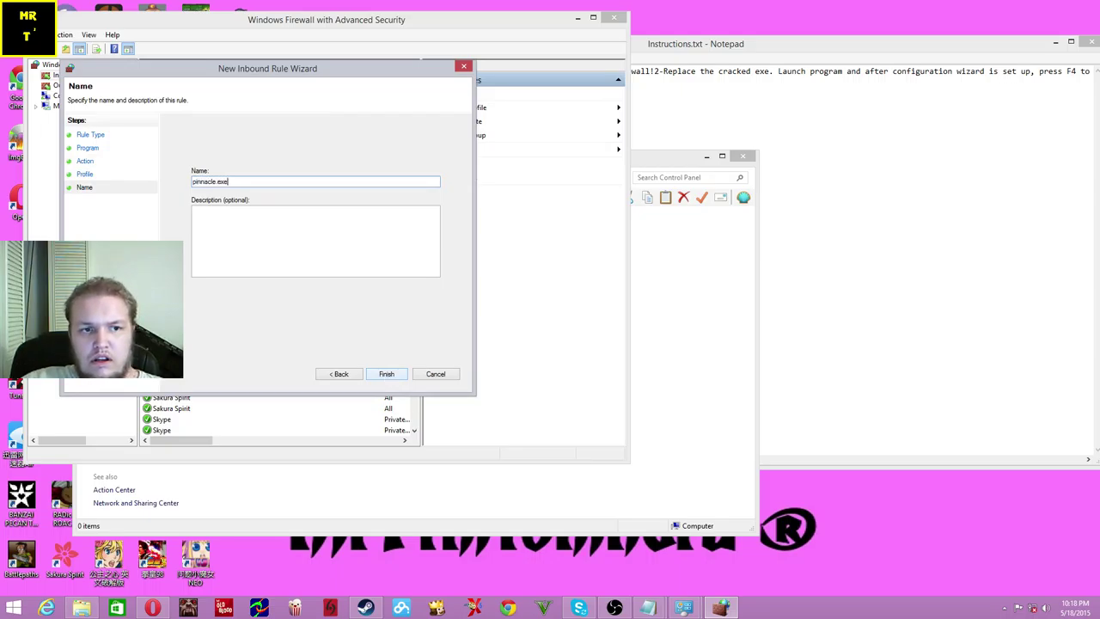
pyautogui.click(385, 374)
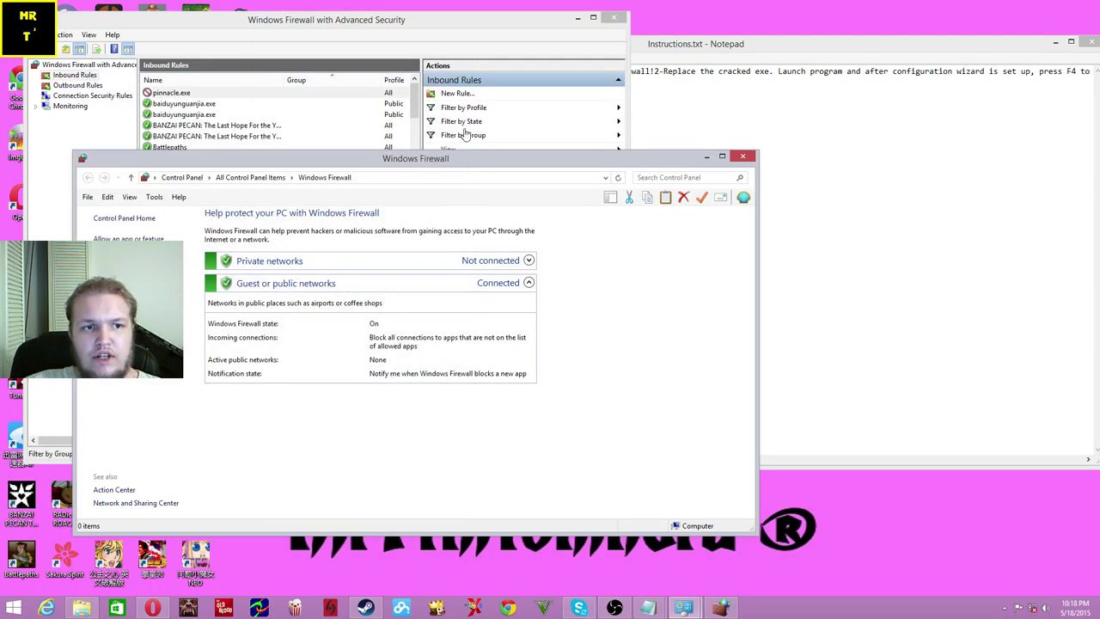
# - Add an inbound rule named pinnacle_updater.exe that blocks pinnacle_updater.exe on all profiles
pyautogui.click(477, 102)
pyautogui.click(456, 92)
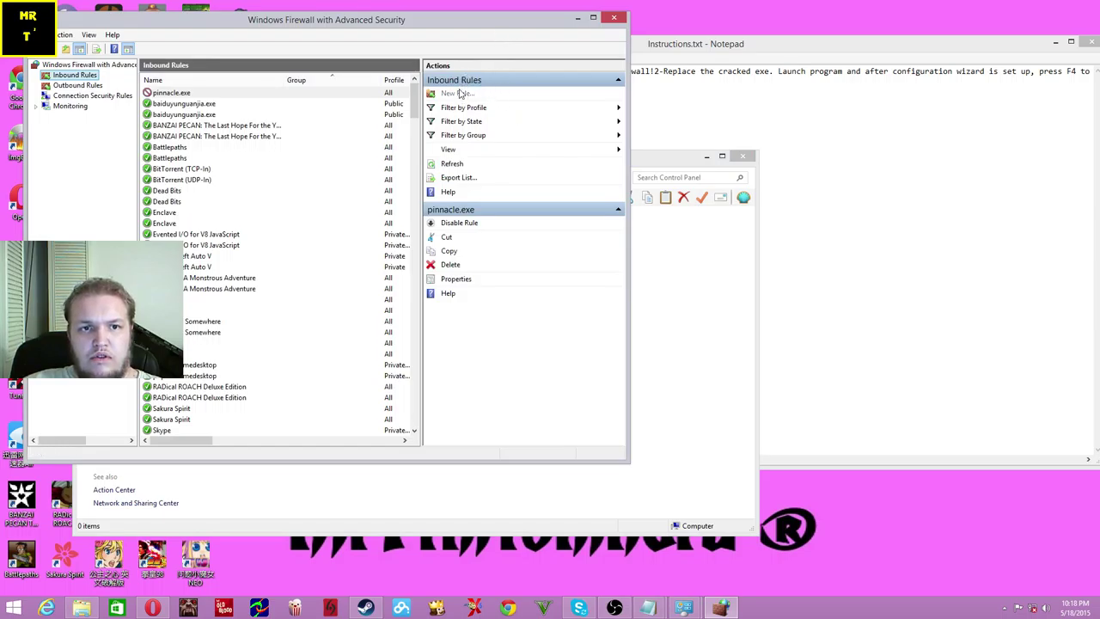
pyautogui.click(391, 392)
pyautogui.click(200, 209)
pyautogui.click(433, 221)
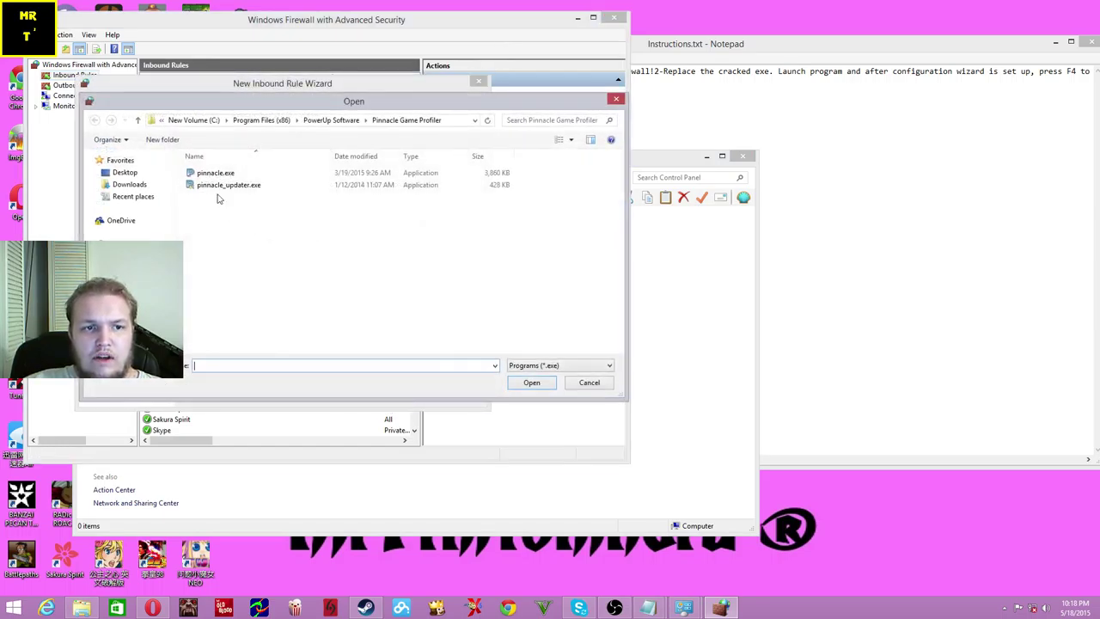
pyautogui.click(223, 185)
pyautogui.click(532, 383)
pyautogui.click(409, 390)
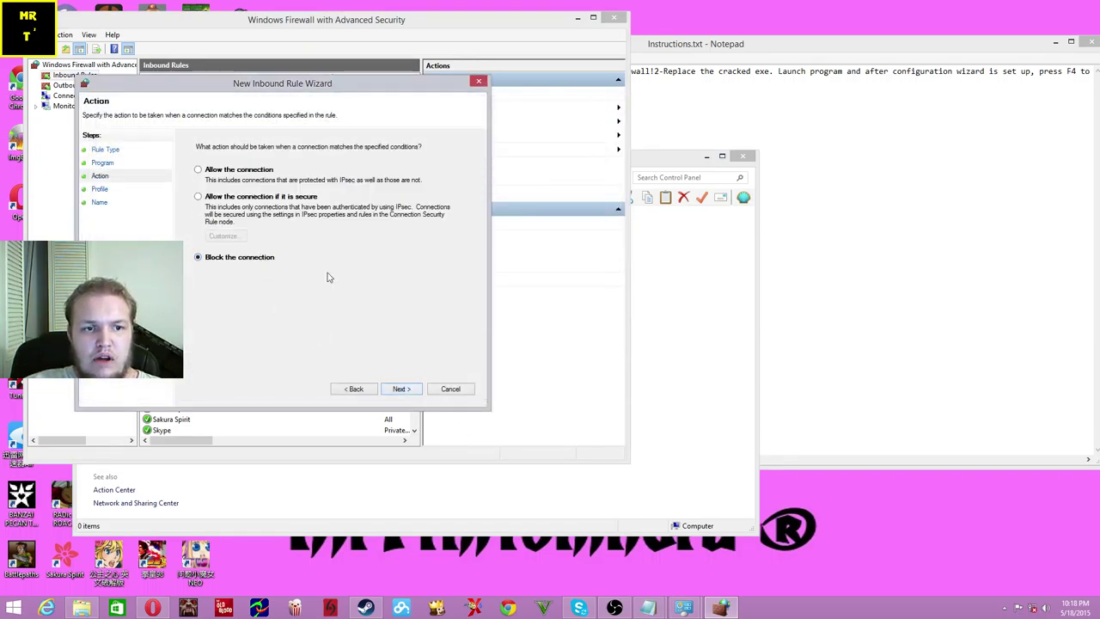
pyautogui.click(402, 388)
pyautogui.click(402, 388)
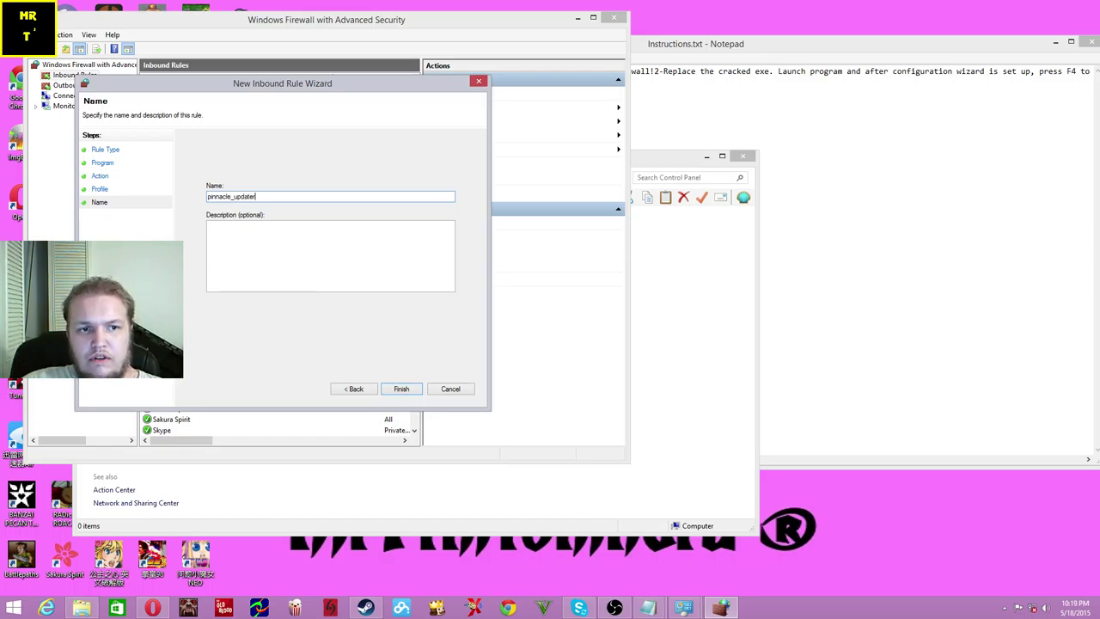
pyautogui.write('pinnacle_updater.exe')
pyautogui.press('Return')
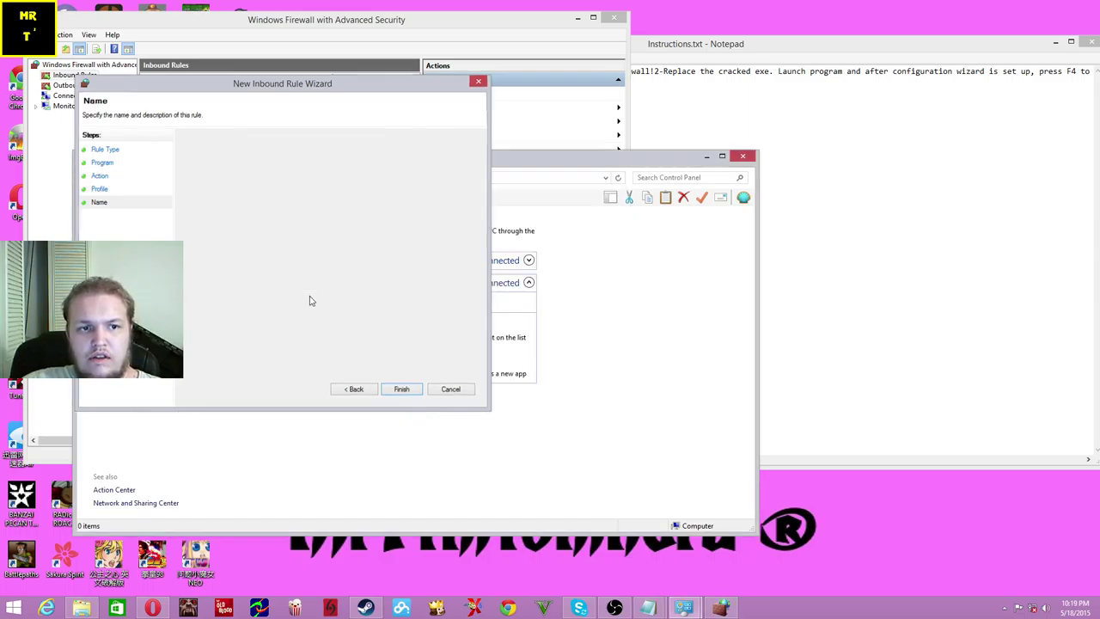
# - Review the Outbound and Inbound Rules lists, then close the advanced firewall window
pyautogui.click(56, 158)
pyautogui.click(88, 85)
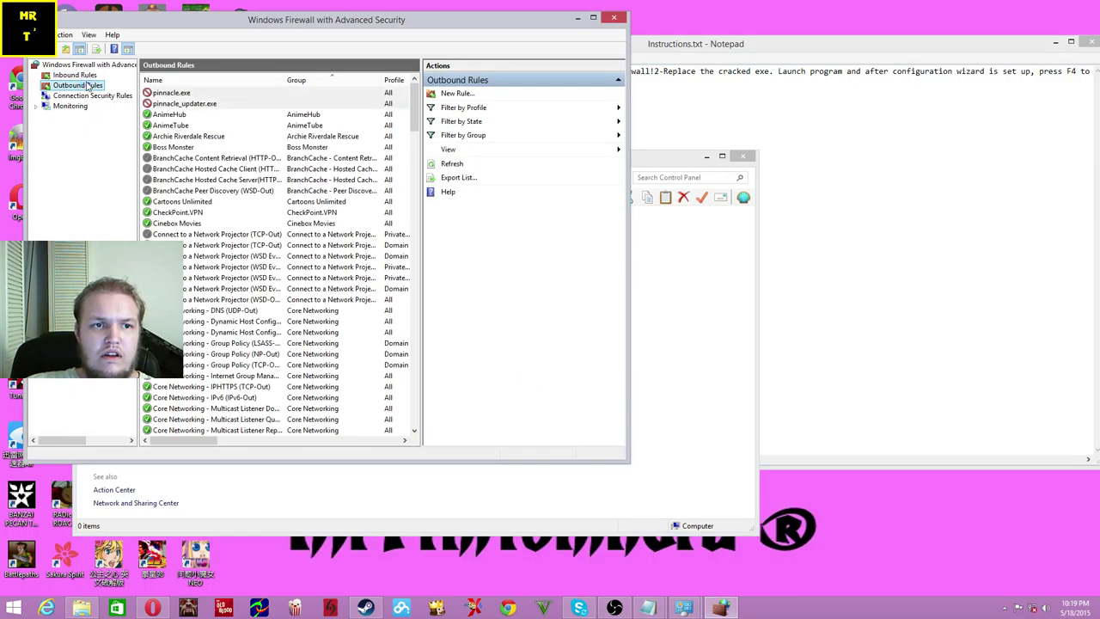
pyautogui.click(89, 77)
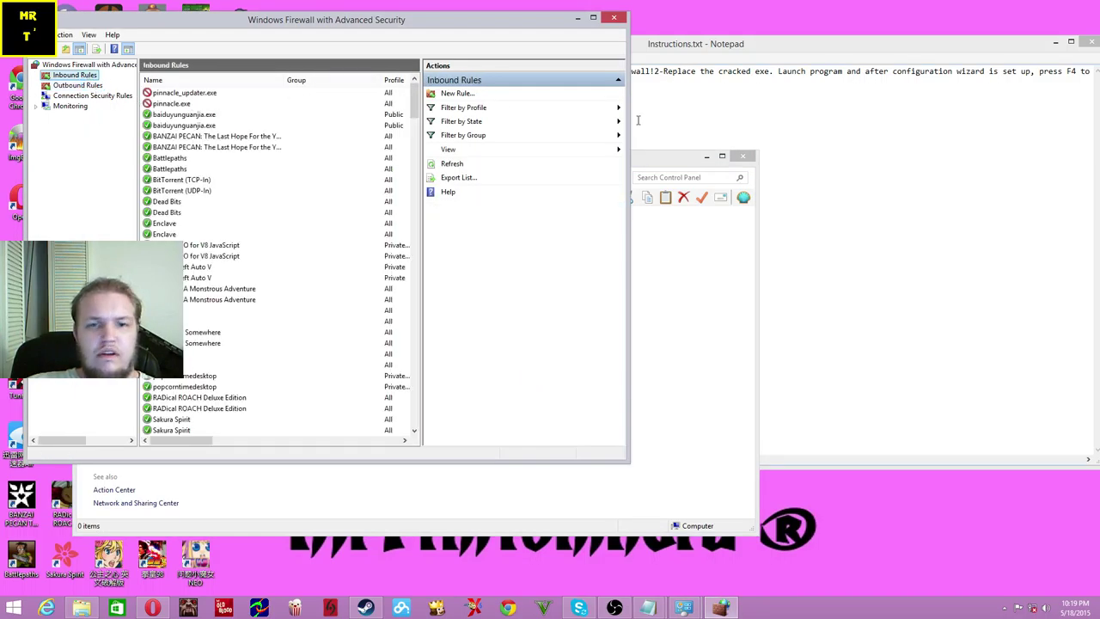
pyautogui.click(616, 19)
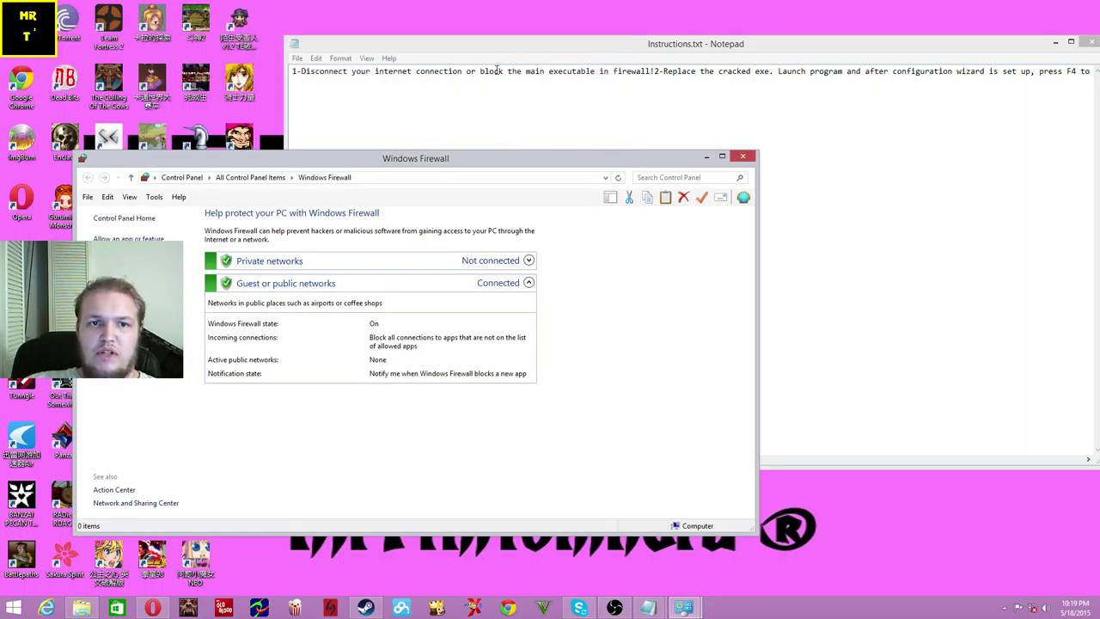
# - Highlight the cracked-exe instruction, place the Crack folder beside it, and select pinnacle.exe and pgp_data.reg
pyautogui.moveTo(534, 73); pyautogui.dragTo(786, 73)
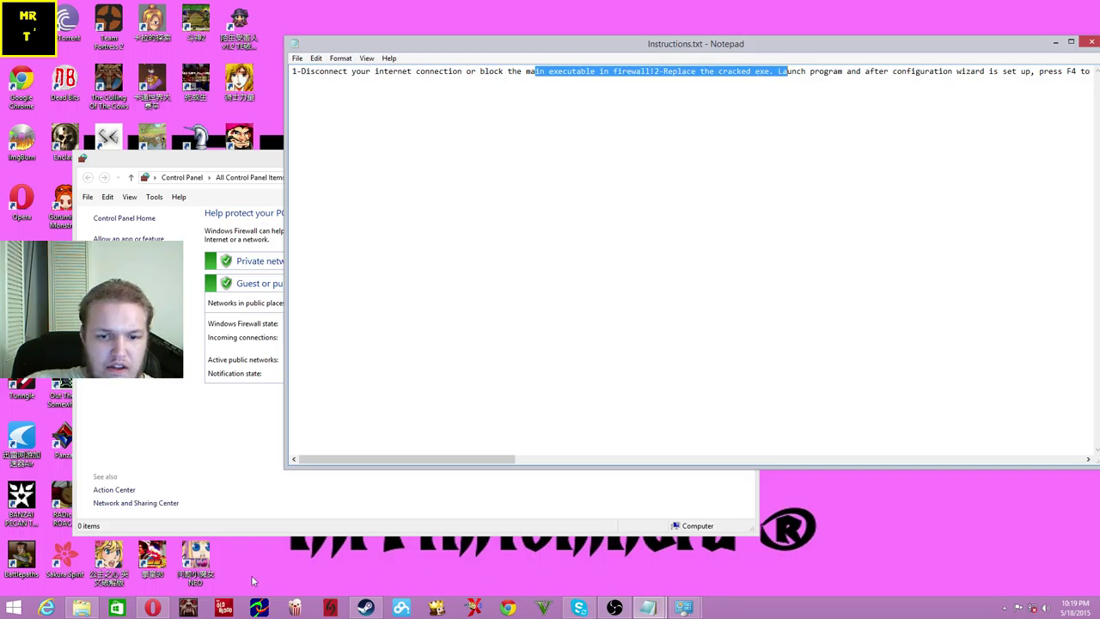
pyautogui.click(81, 607)
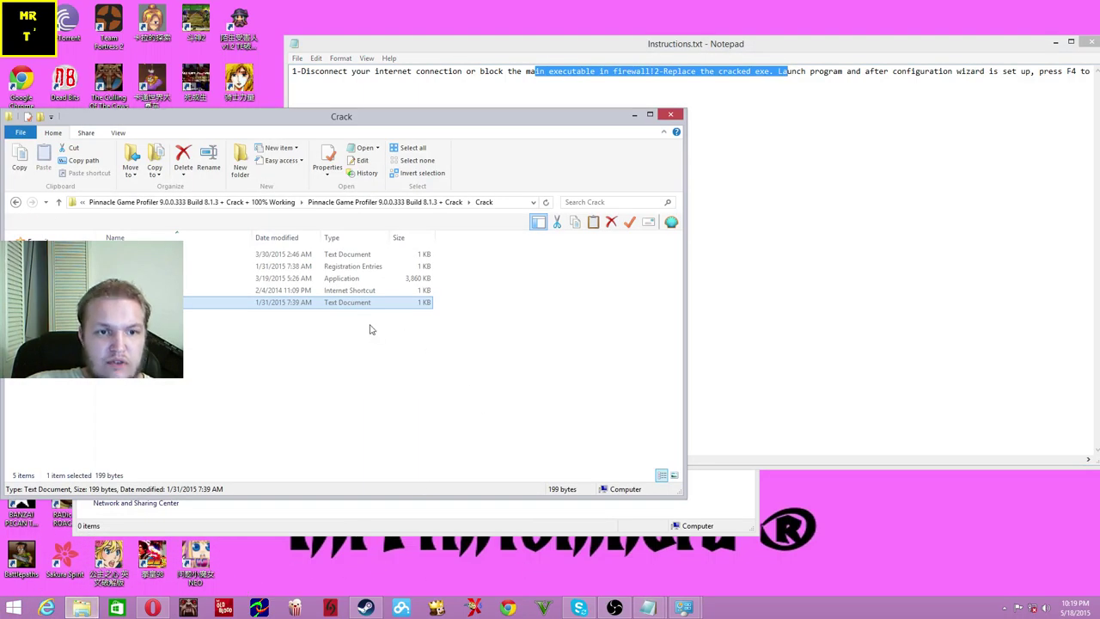
pyautogui.moveTo(229, 114); pyautogui.dragTo(652, 165)
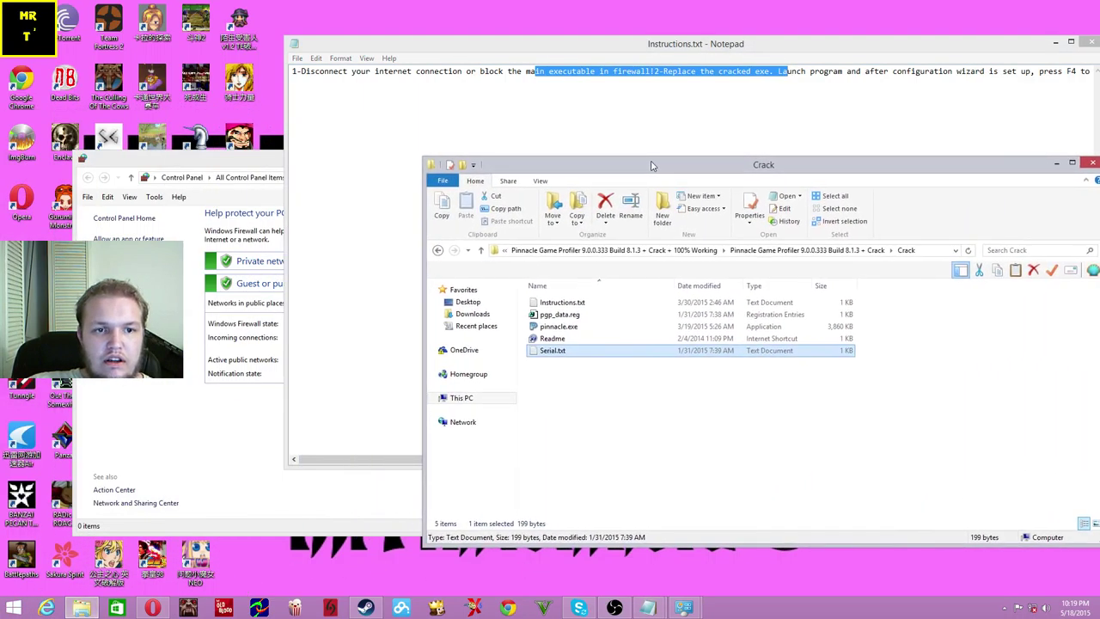
pyautogui.click(550, 327)
pyautogui.keyDown('ctrl'); pyautogui.click(554, 315); pyautogui.keyUp('ctrl')
# - Copy pinnacle.exe and pgp_data.reg and open Program Files (x86) on New Volume (C:)
pyautogui.rightClick(575, 328)
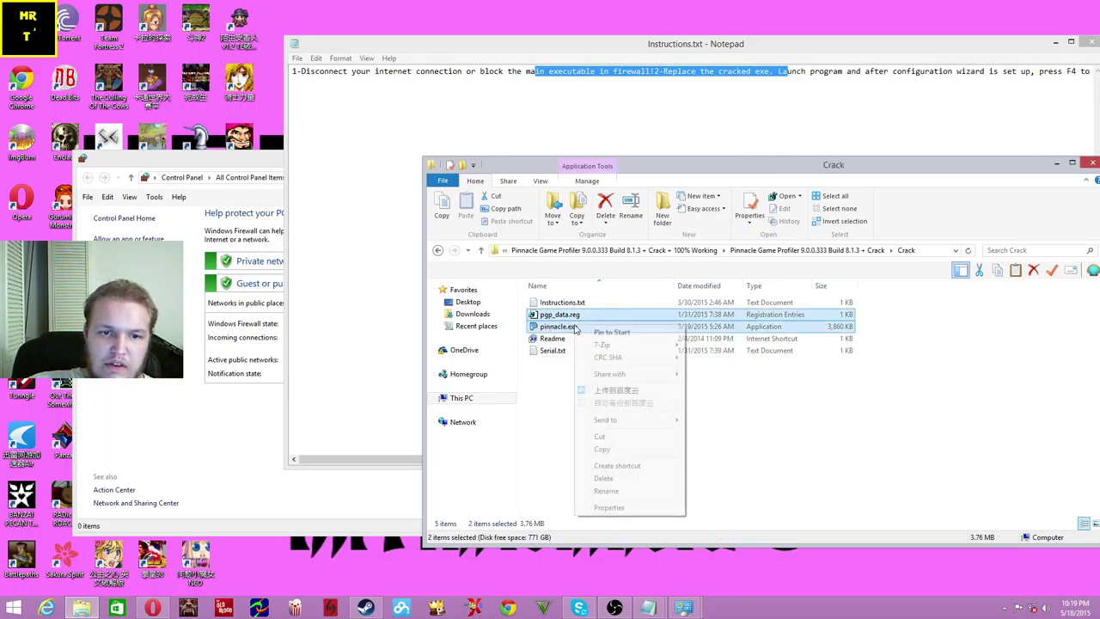
pyautogui.click(602, 449)
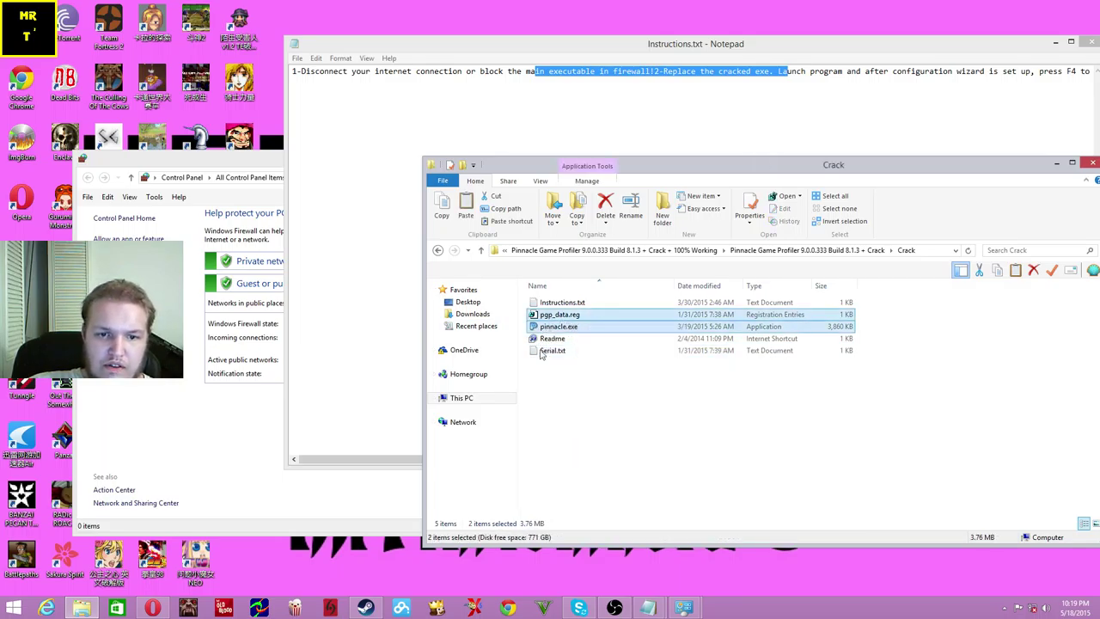
pyautogui.click(463, 397)
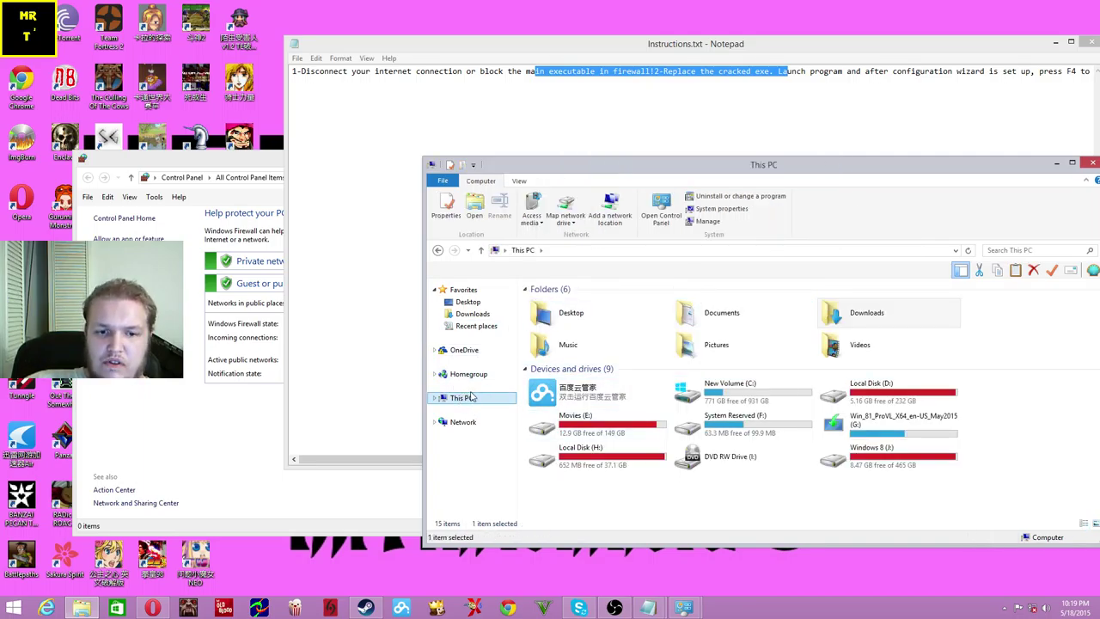
pyautogui.doubleClick(712, 404)
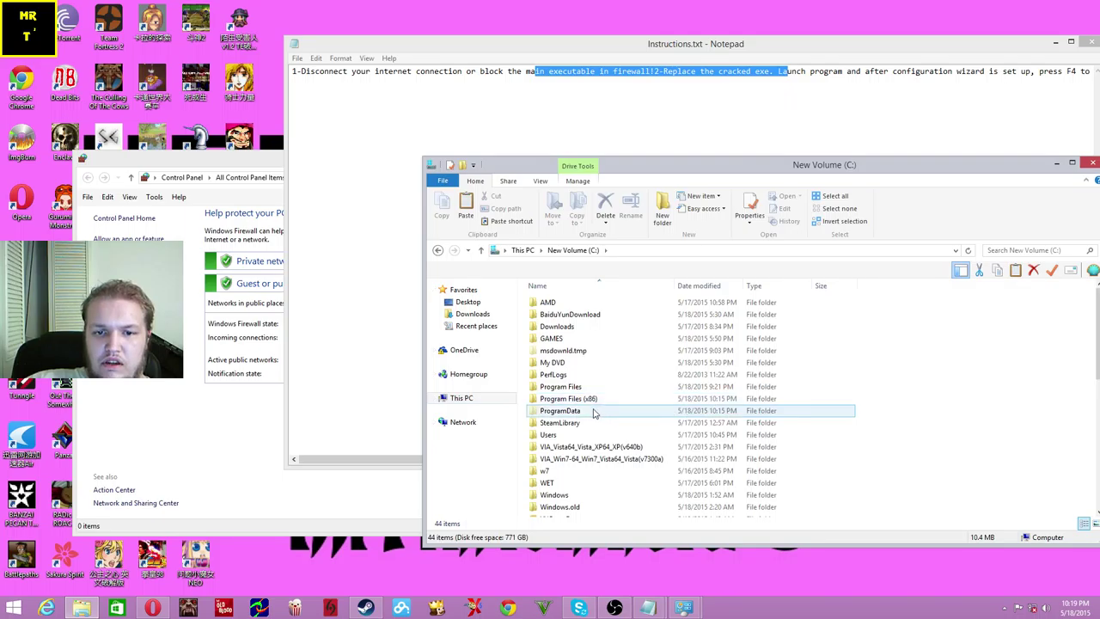
pyautogui.doubleClick(585, 400)
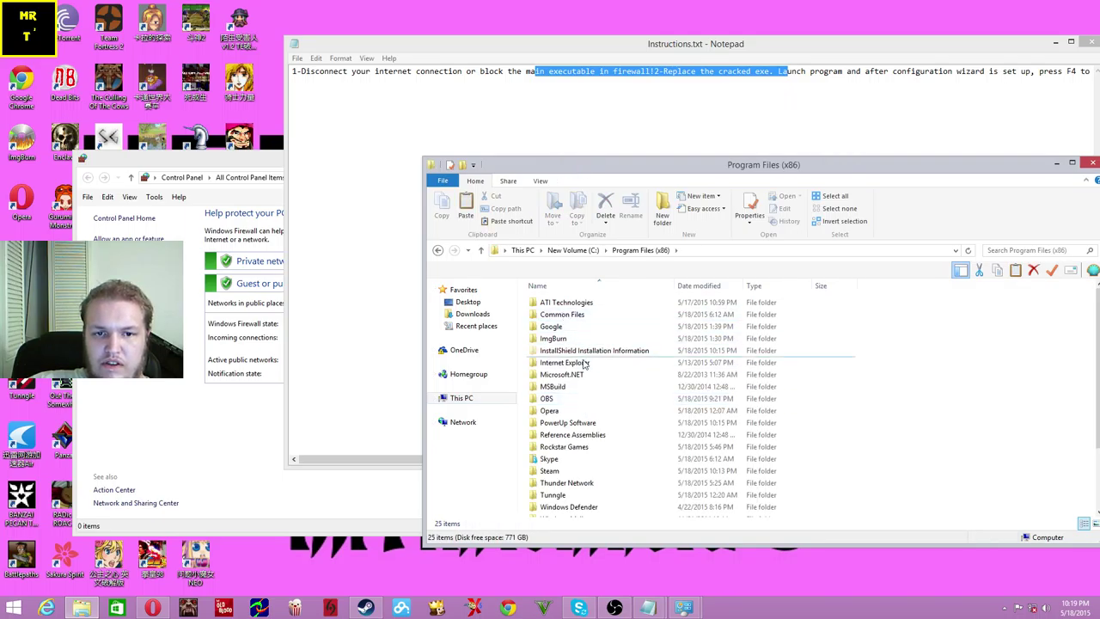
pyautogui.scroll(-3, 584, 364)
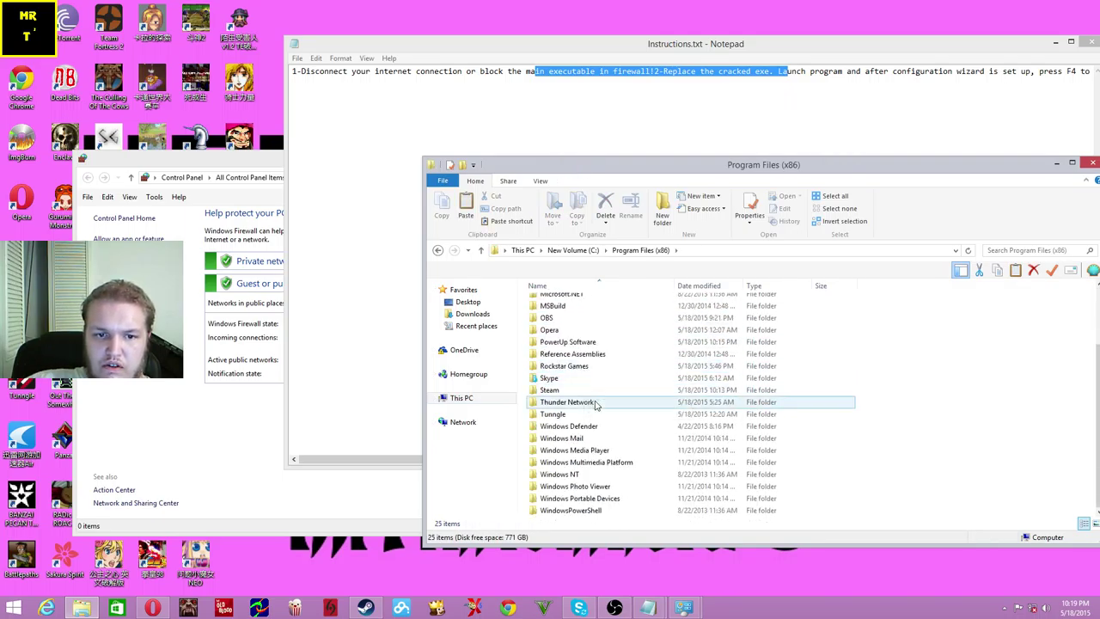
# - After checking Program Files, open Program Files (x86) > PowerUp Software > Pinnacle Game Profiler and paste
pyautogui.click(573, 250)
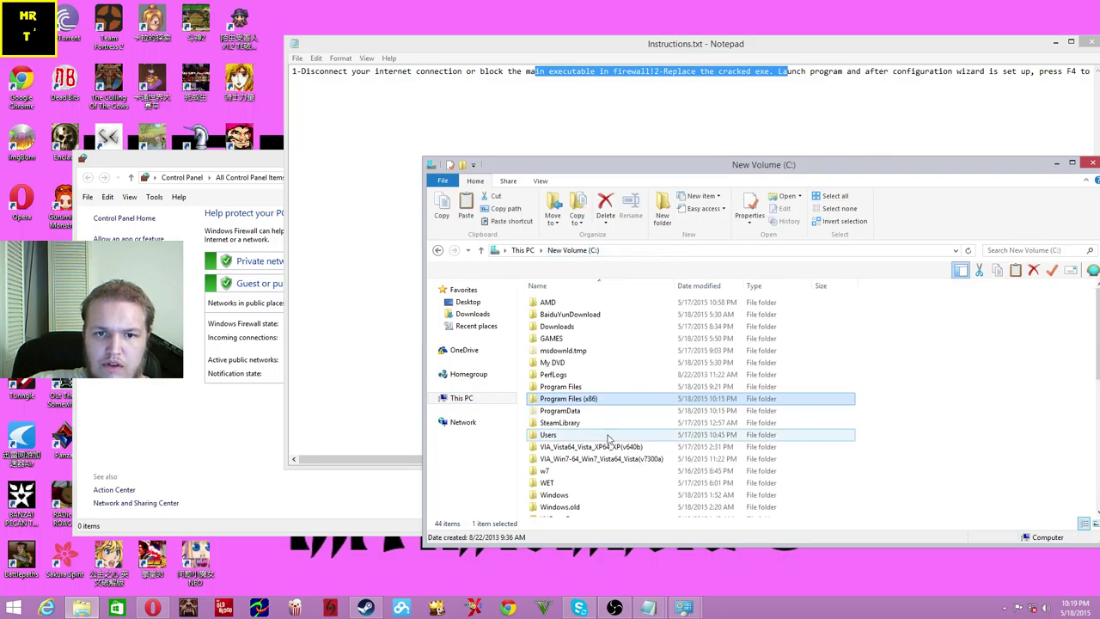
pyautogui.doubleClick(561, 387)
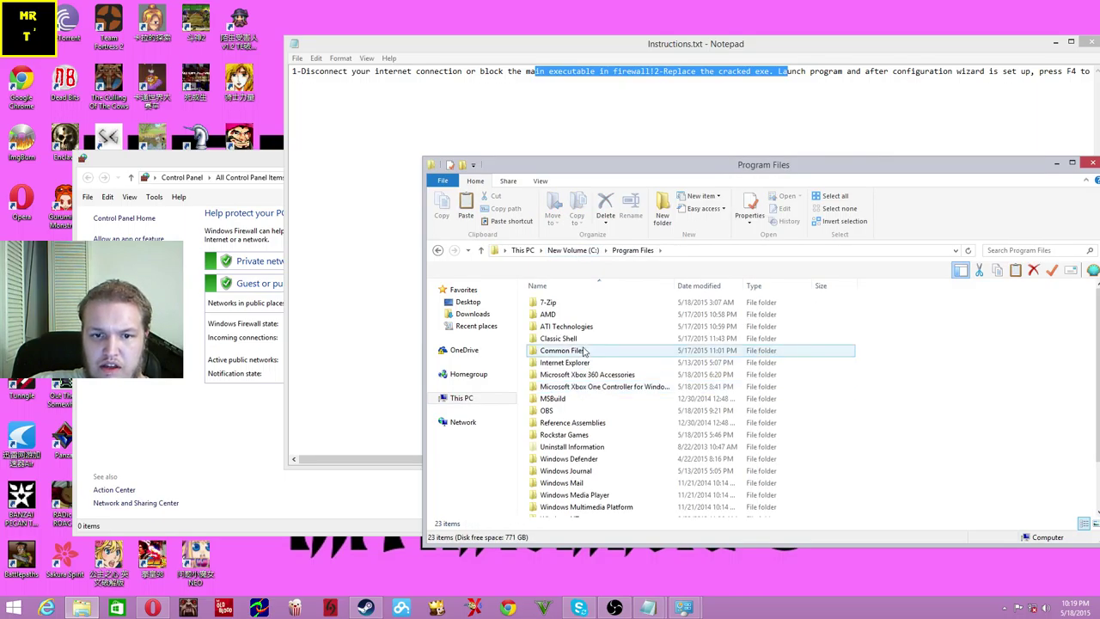
pyautogui.scroll(-3, 584, 351)
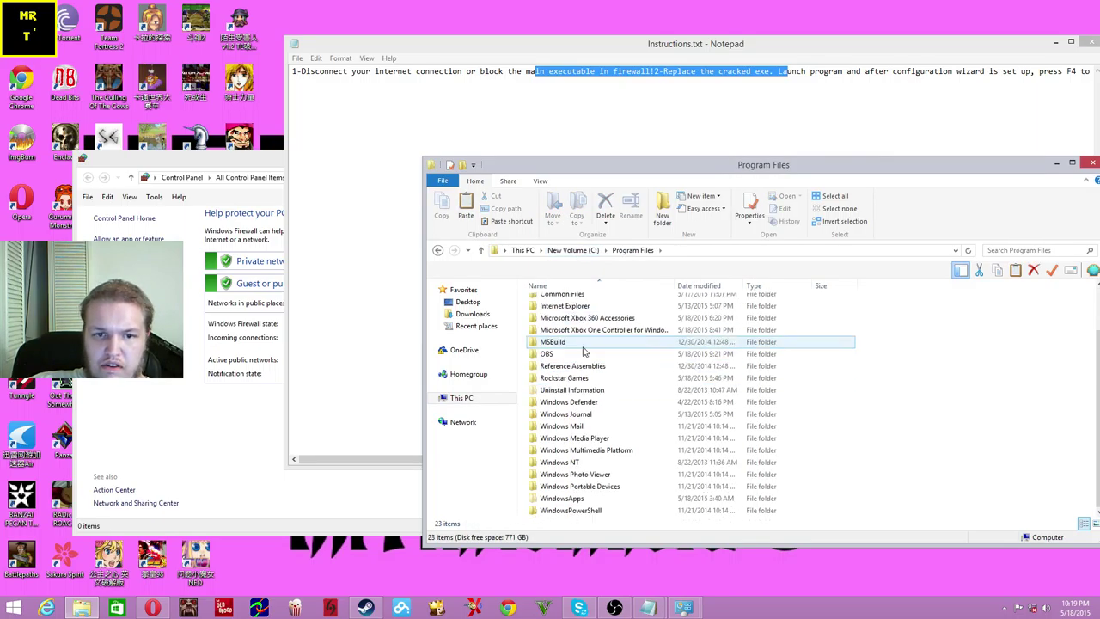
pyautogui.click(560, 253)
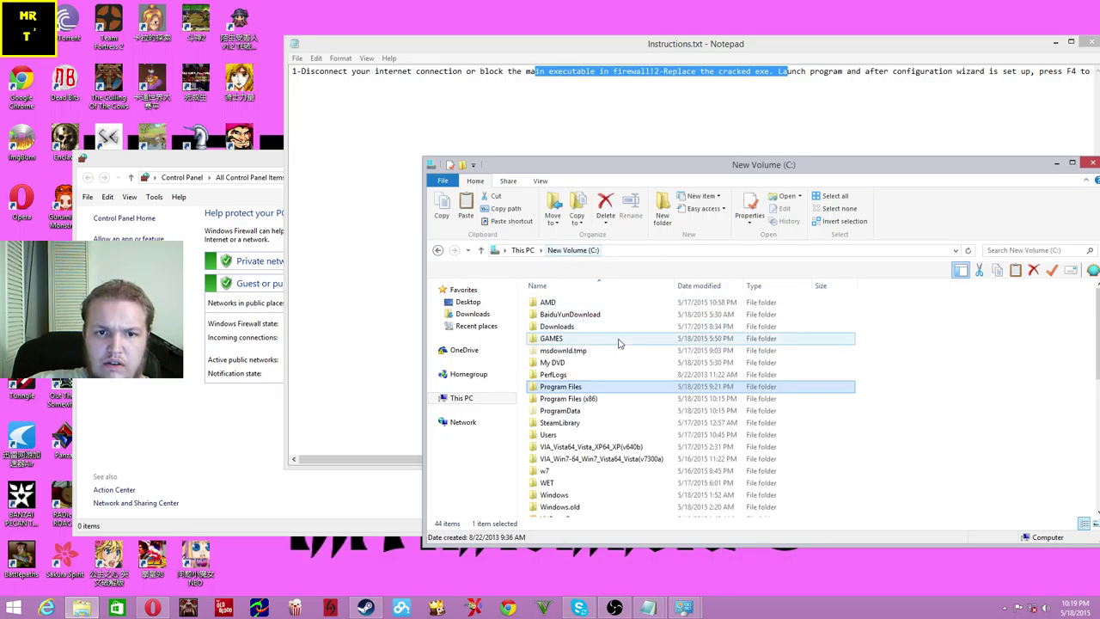
pyautogui.doubleClick(591, 399)
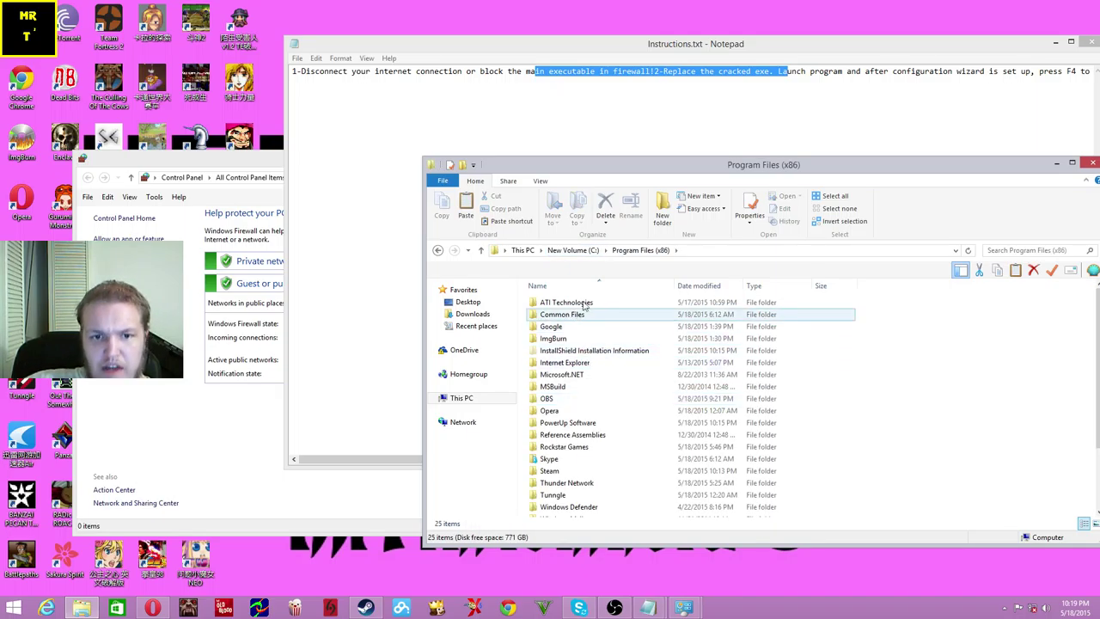
pyautogui.click(698, 285)
pyautogui.doubleClick(551, 304)
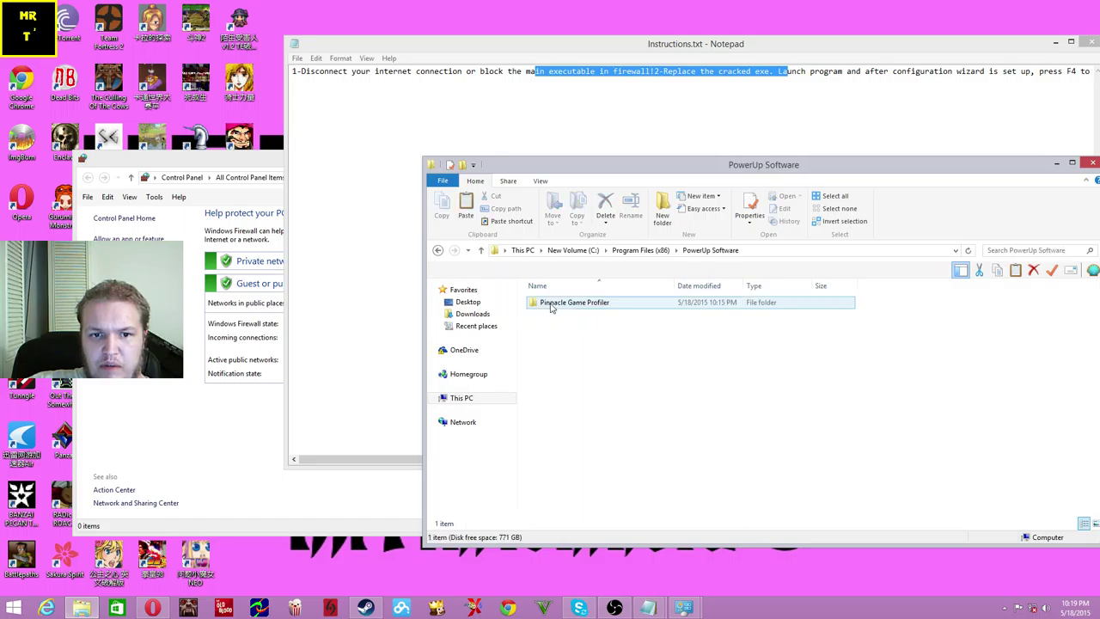
pyautogui.doubleClick(551, 305)
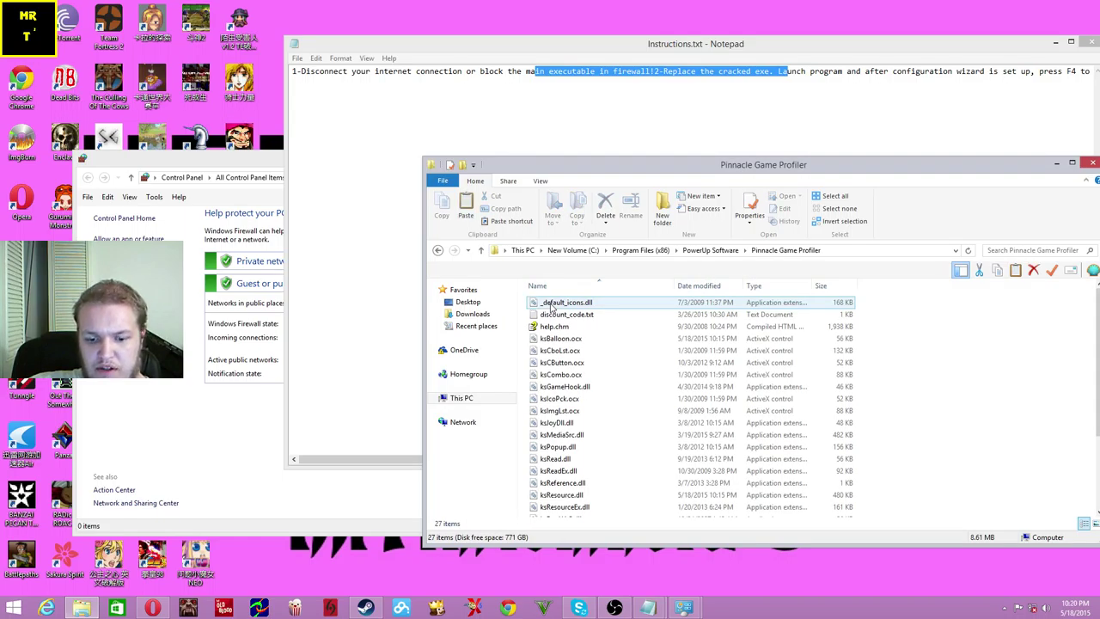
pyautogui.hotkey('ctrl', 'v')
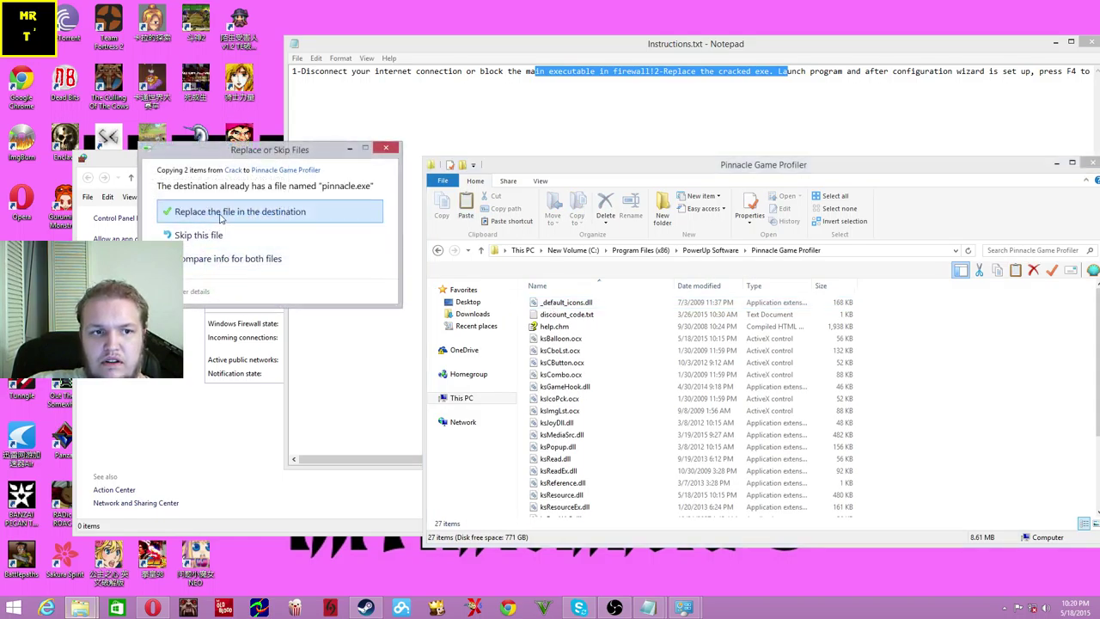
# - Replace the existing pinnacle.exe with administrator permission, then bring the instructions note forward
pyautogui.click(224, 217)
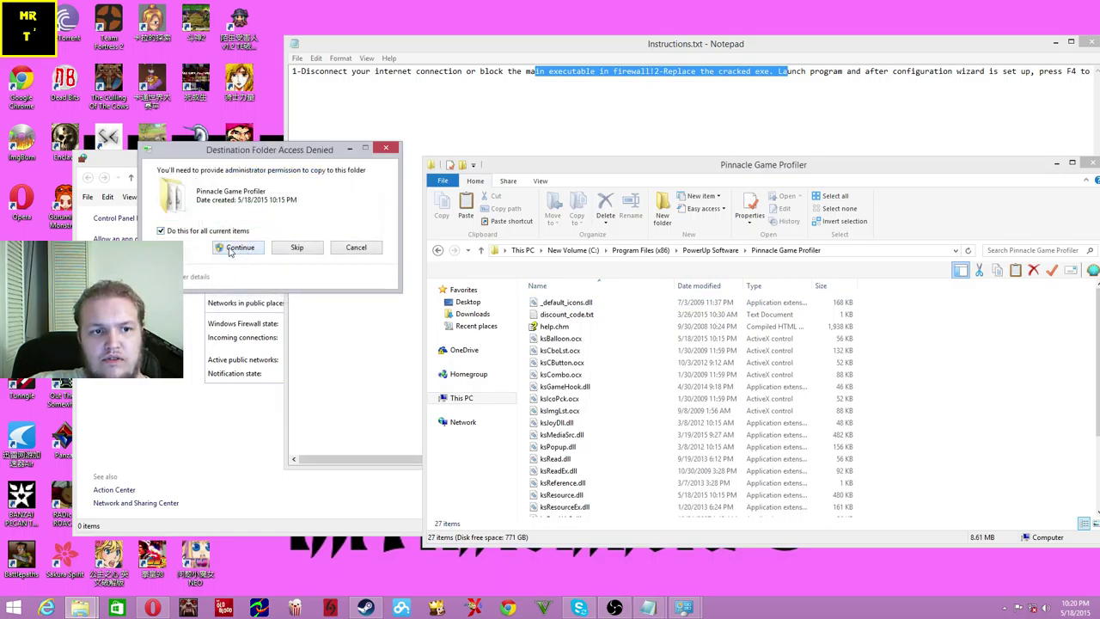
pyautogui.click(239, 248)
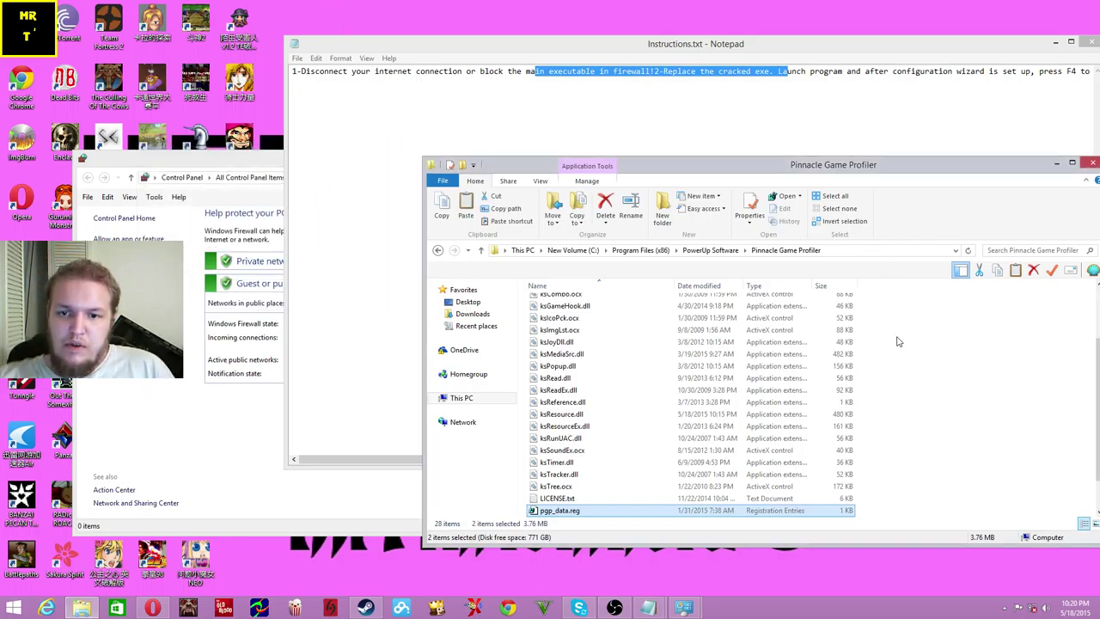
pyautogui.click(898, 341)
pyautogui.scroll(-1, 897, 342)
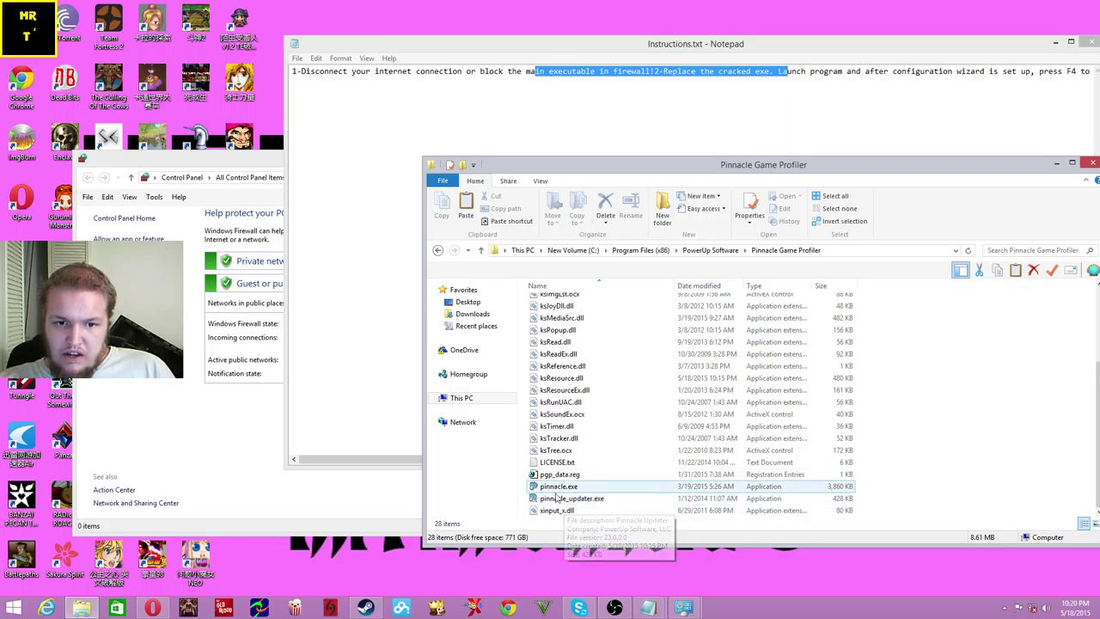
pyautogui.click(356, 255)
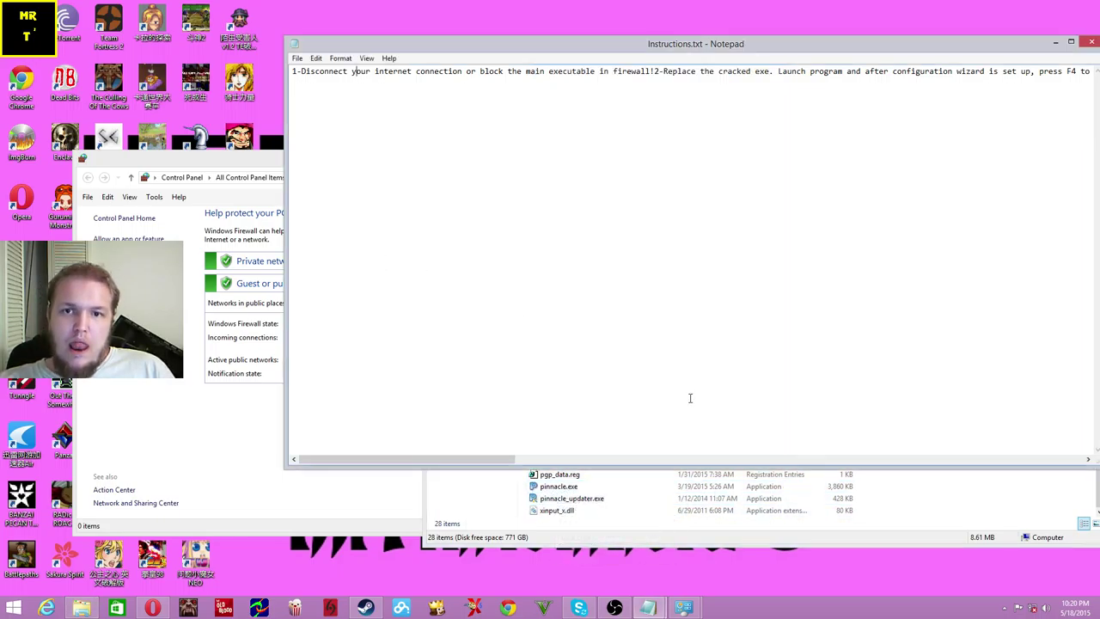
pyautogui.moveTo(512, 462); pyautogui.dragTo(575, 473)
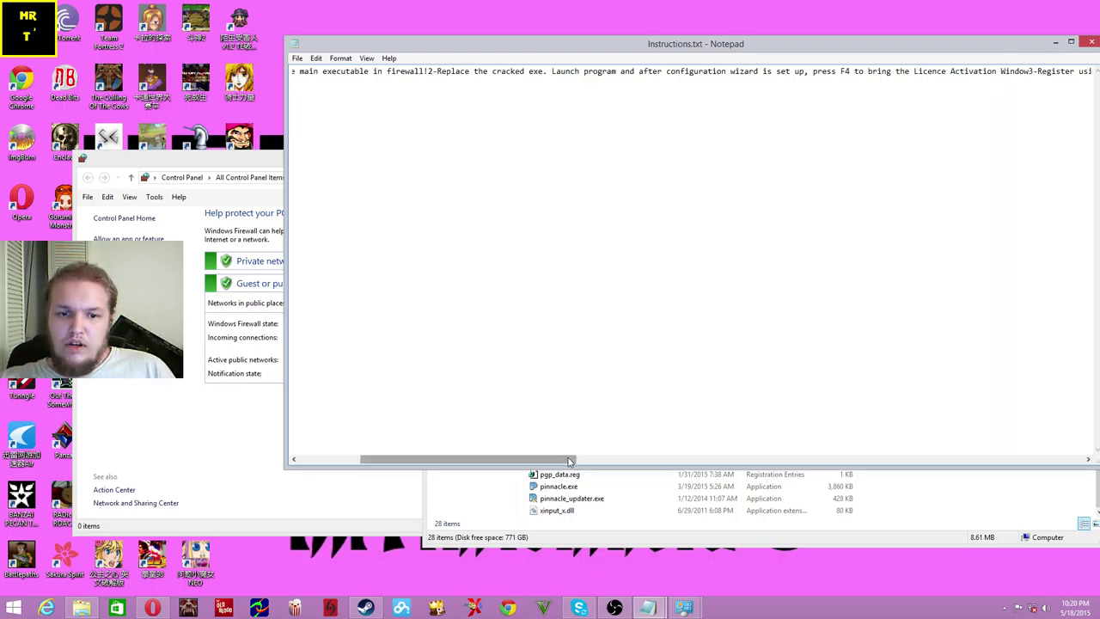
pyautogui.moveTo(570, 459); pyautogui.dragTo(682, 463)
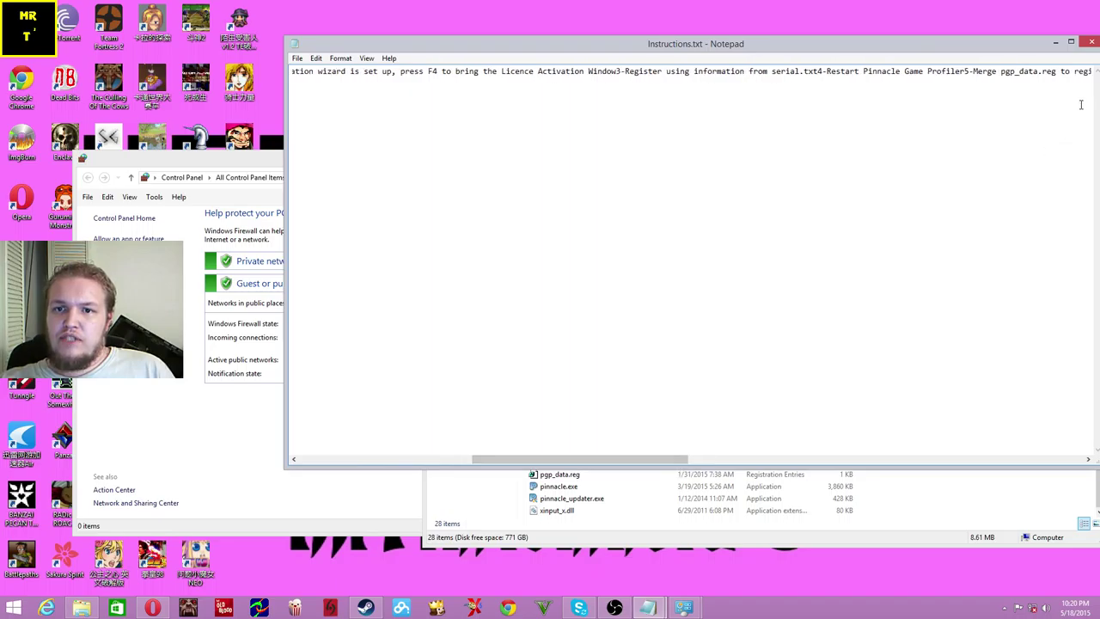
# - Minimize the instructions note and run pinnacle.exe as administrator
pyautogui.click(1057, 41)
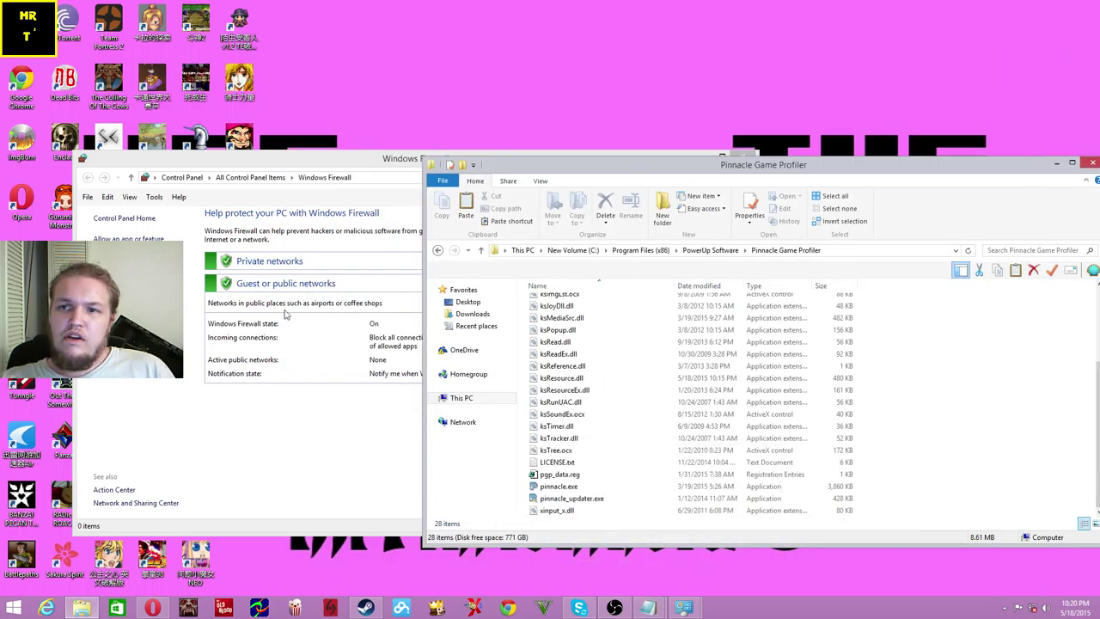
pyautogui.rightClick(567, 487)
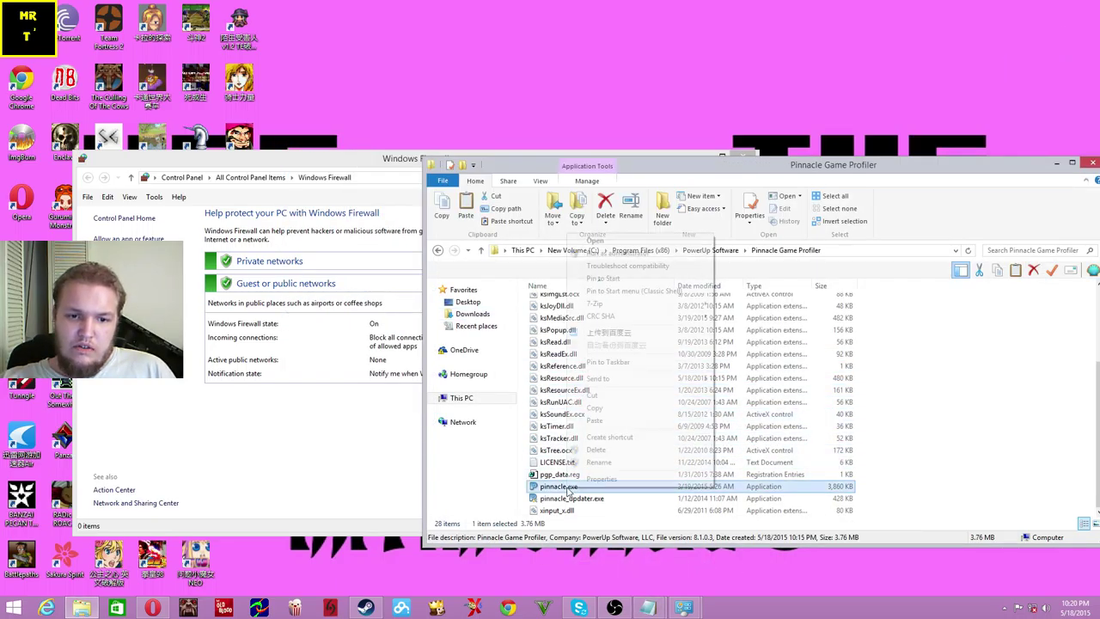
pyautogui.click(599, 253)
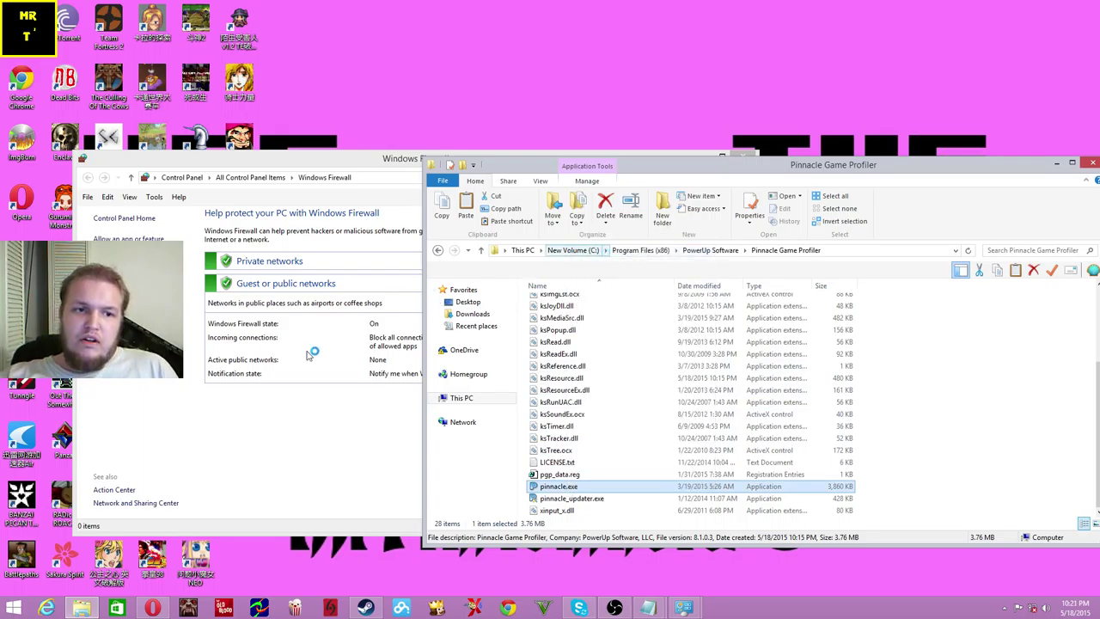
# - Close the Windows Firewall window and check, then minimize, Network Connections
pyautogui.click(307, 443)
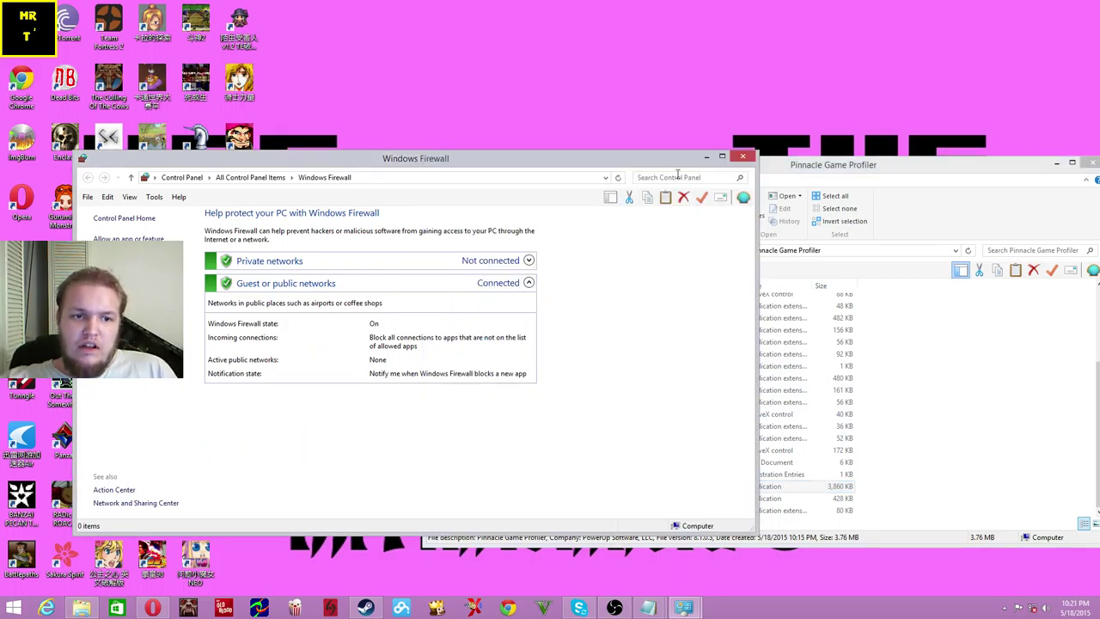
pyautogui.click(743, 156)
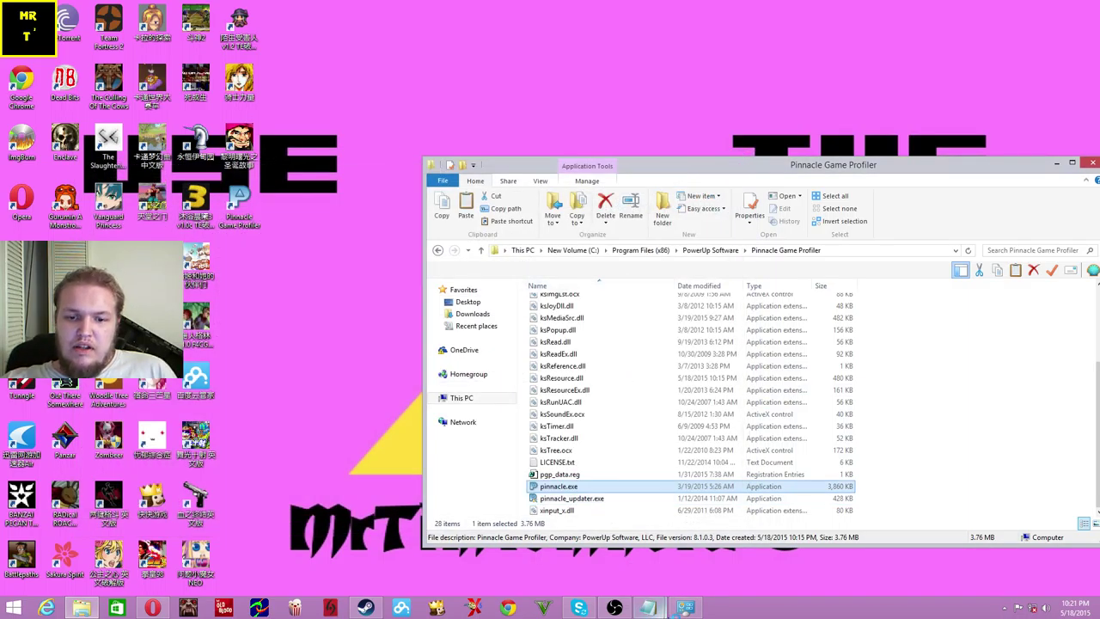
pyautogui.click(685, 608)
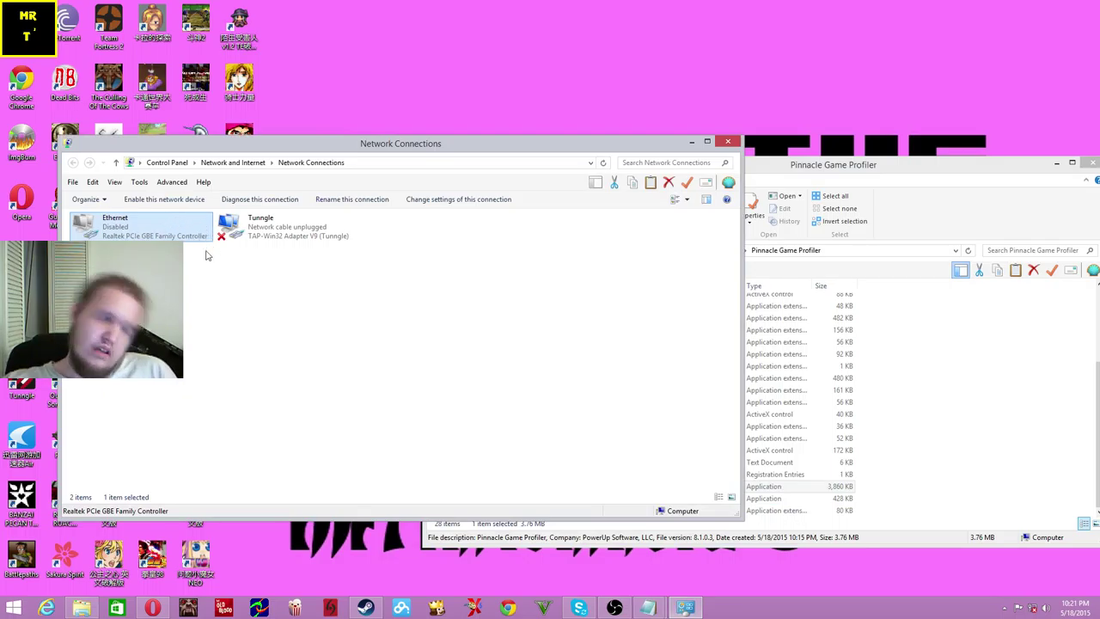
pyautogui.click(689, 143)
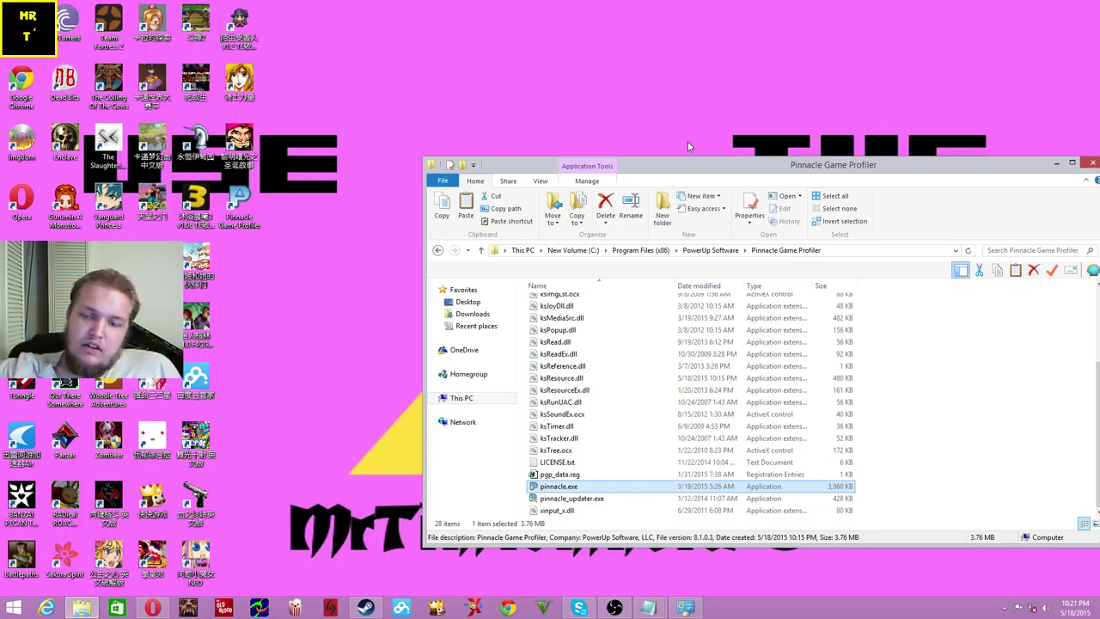
pyautogui.click(686, 608)
pyautogui.click(686, 608)
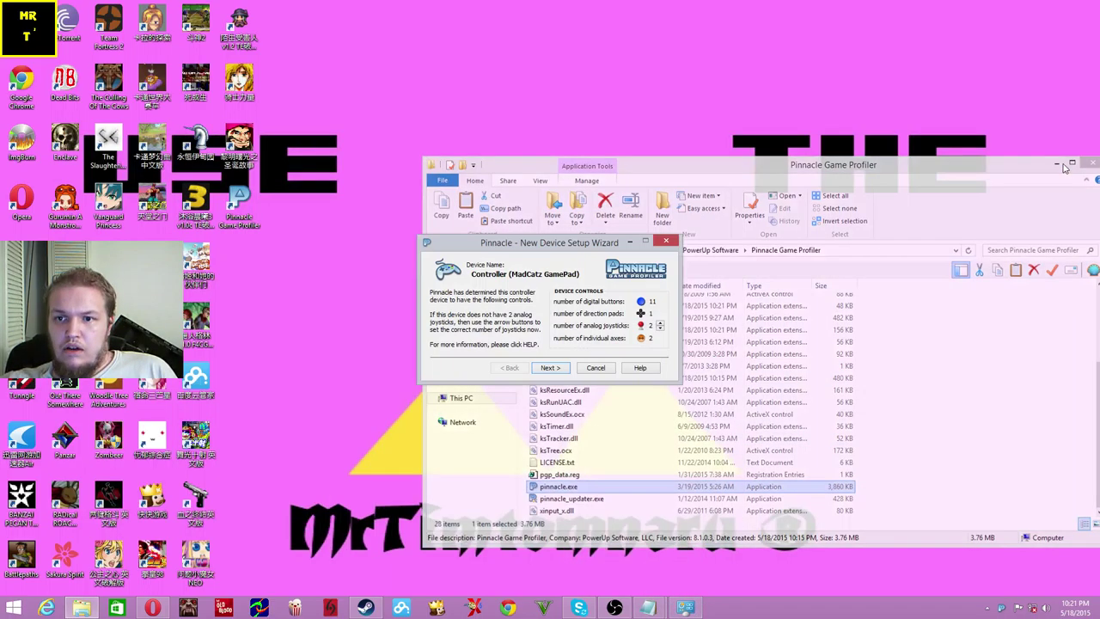
# - Complete the device wizard for the MadCatz 360 Pro gamepad with default settings and ImageGuide
pyautogui.click(1063, 164)
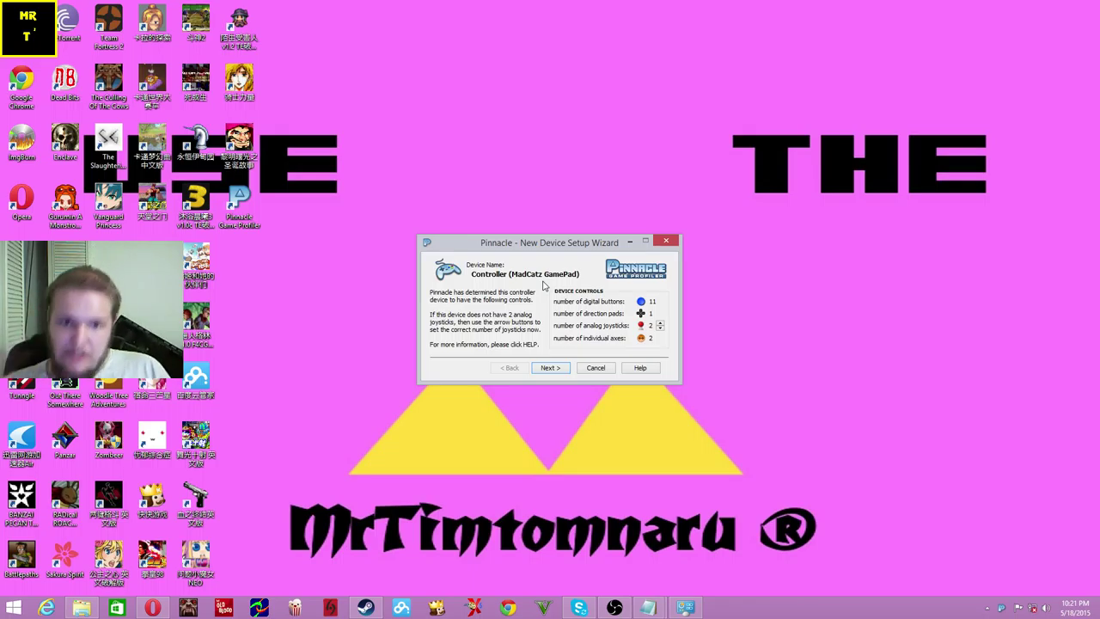
pyautogui.click(550, 368)
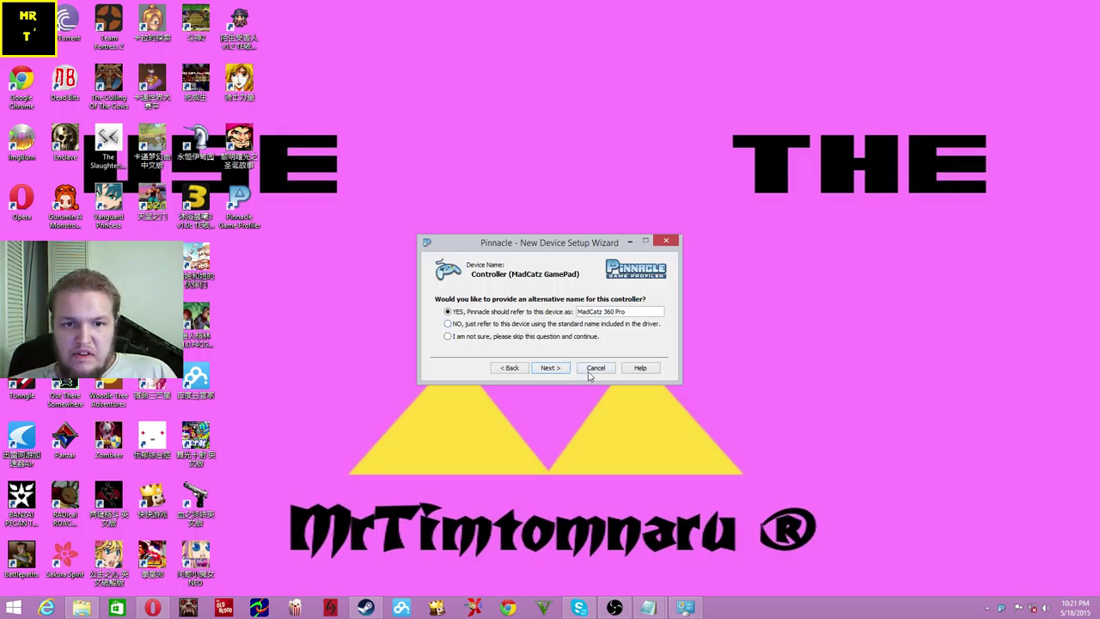
pyautogui.click(559, 370)
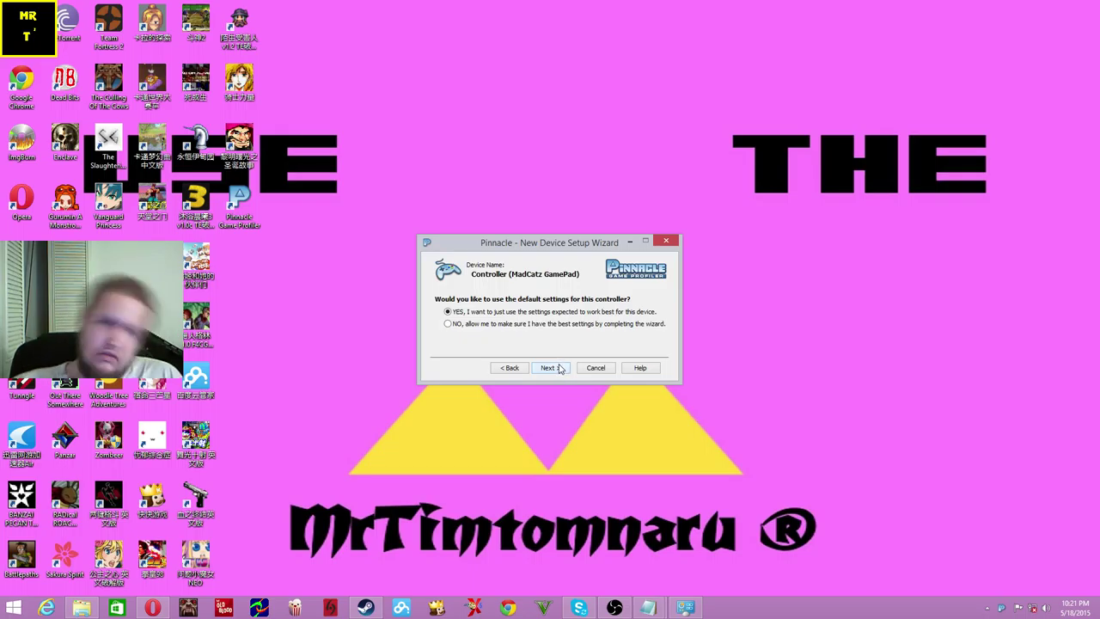
pyautogui.click(560, 368)
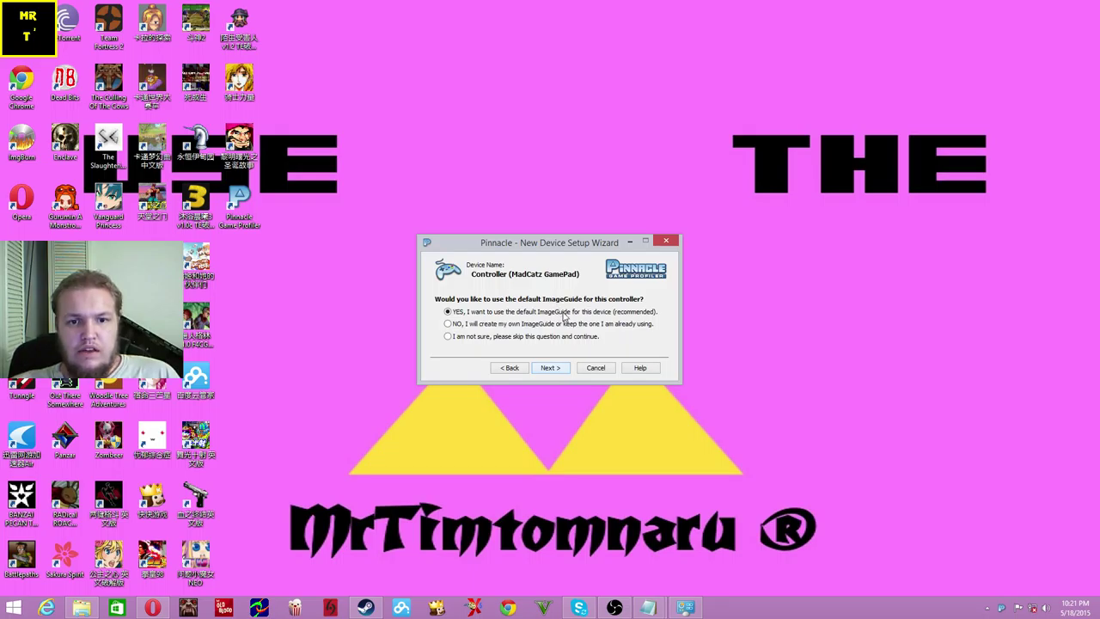
pyautogui.click(566, 369)
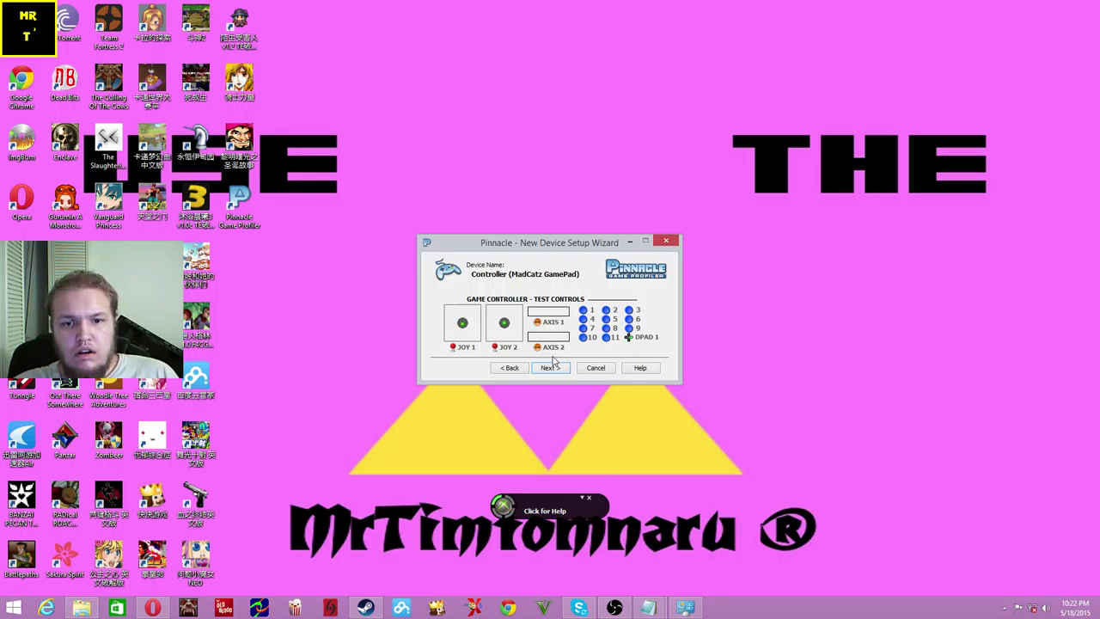
pyautogui.click(590, 499)
pyautogui.click(562, 370)
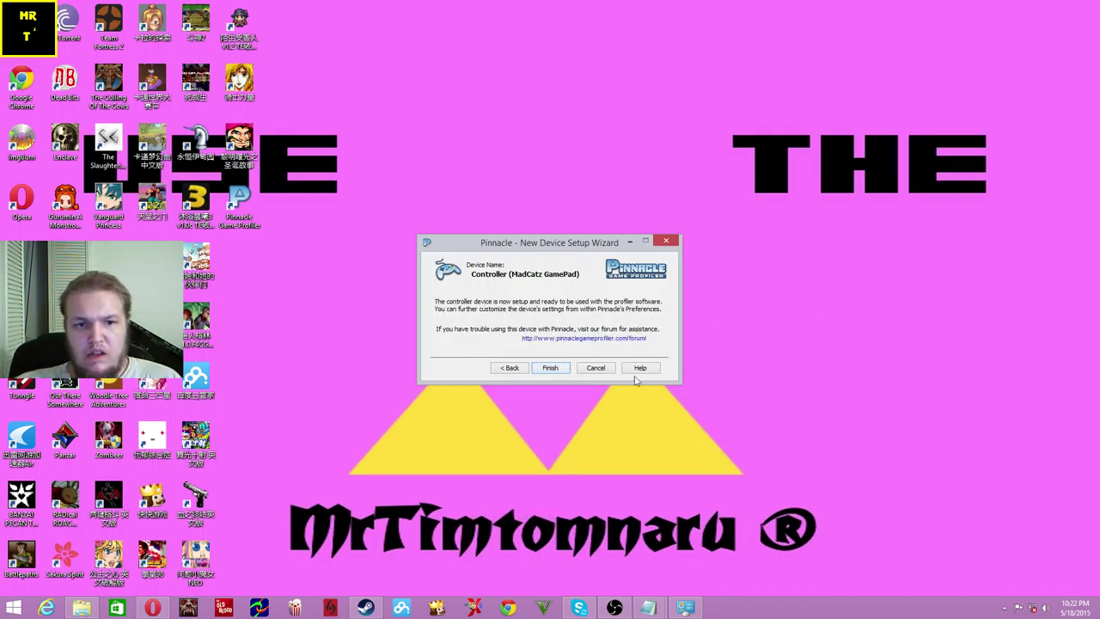
pyautogui.click(551, 368)
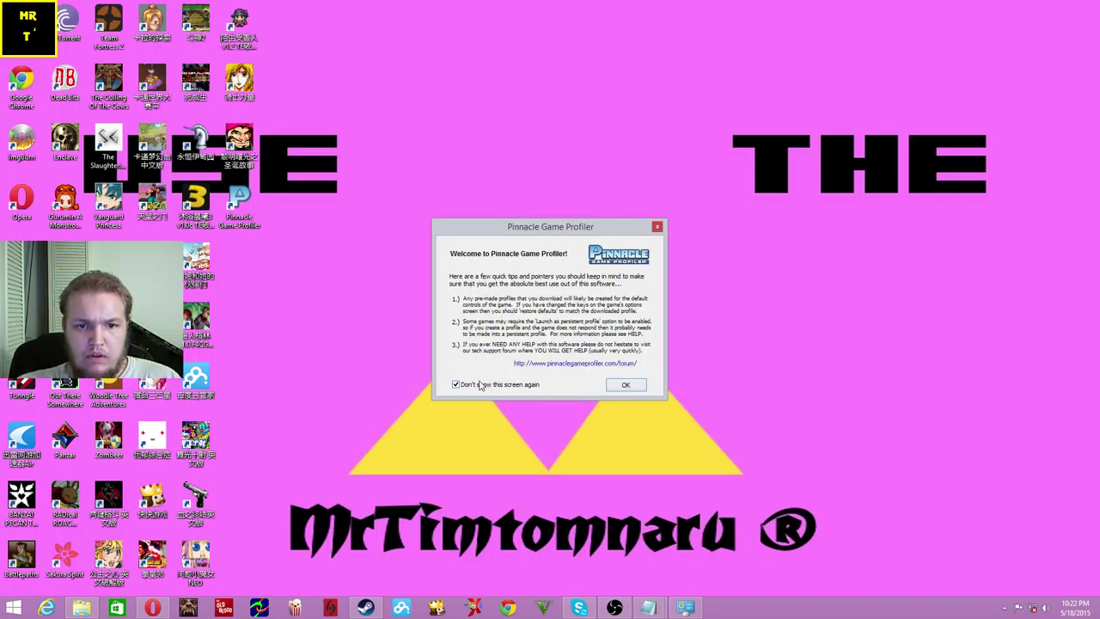
# - Close the tips, turn off device update suggestions, and permanently associate .pin files with the updater
pyautogui.click(625, 386)
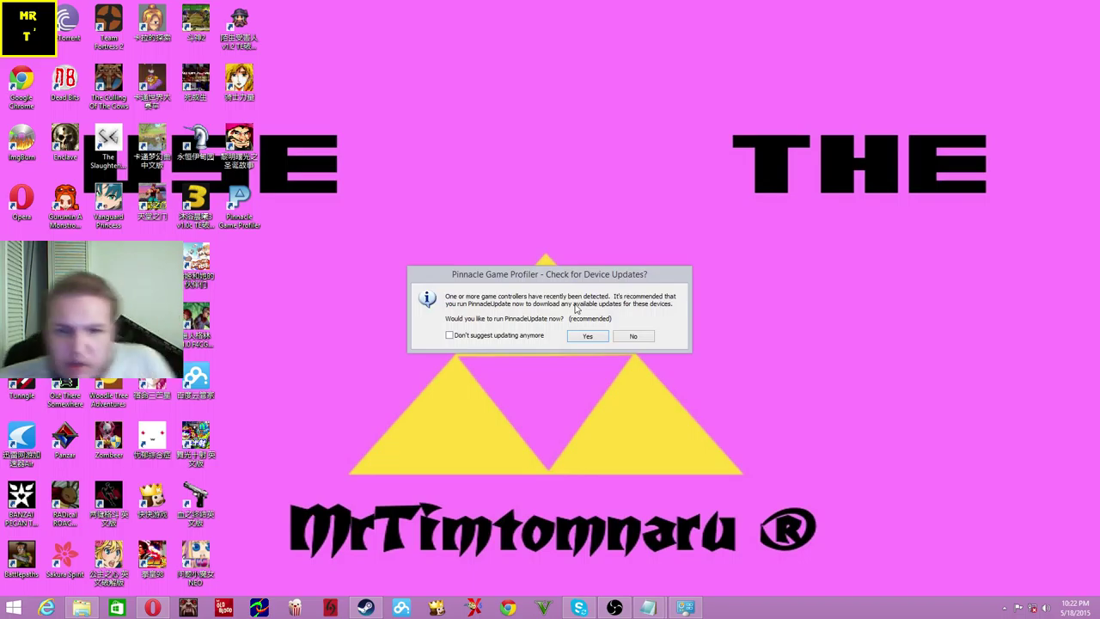
pyautogui.click(510, 342)
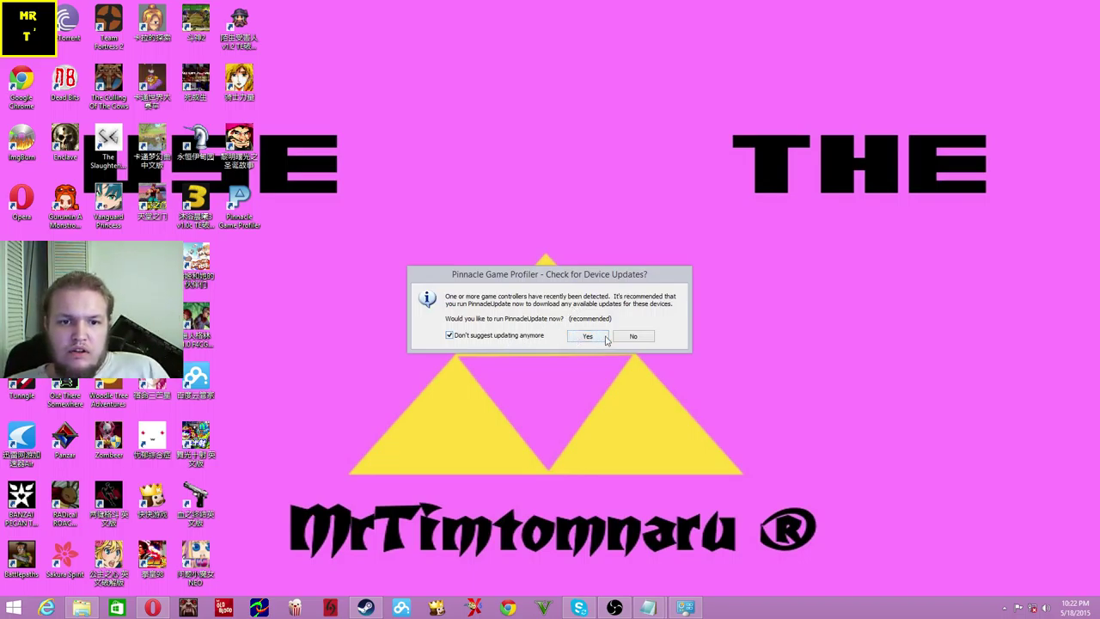
pyautogui.click(649, 336)
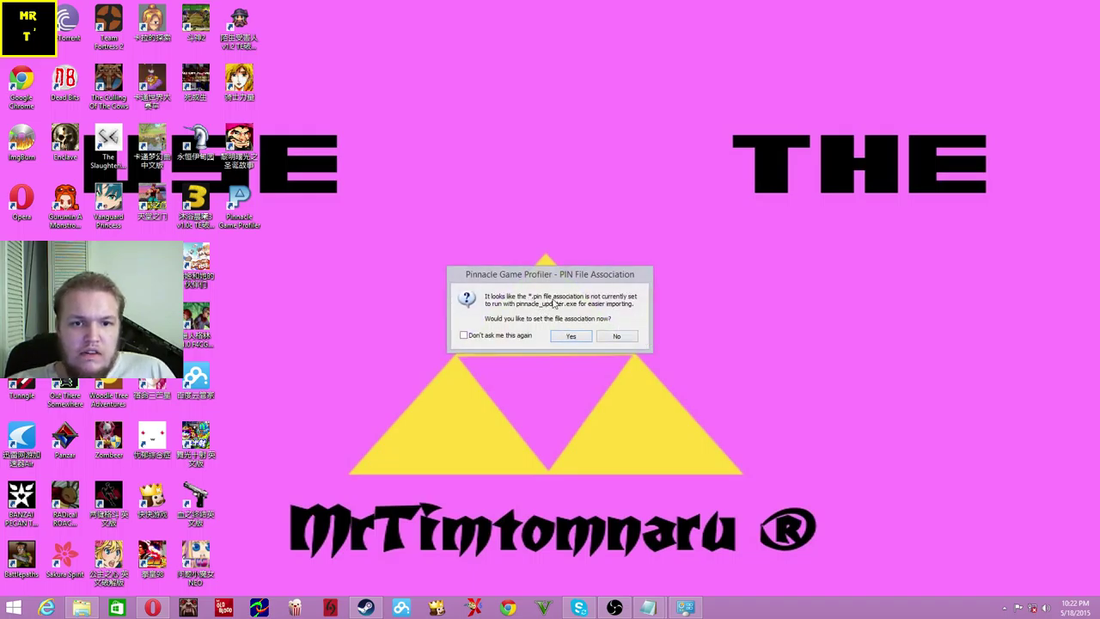
pyautogui.click(510, 337)
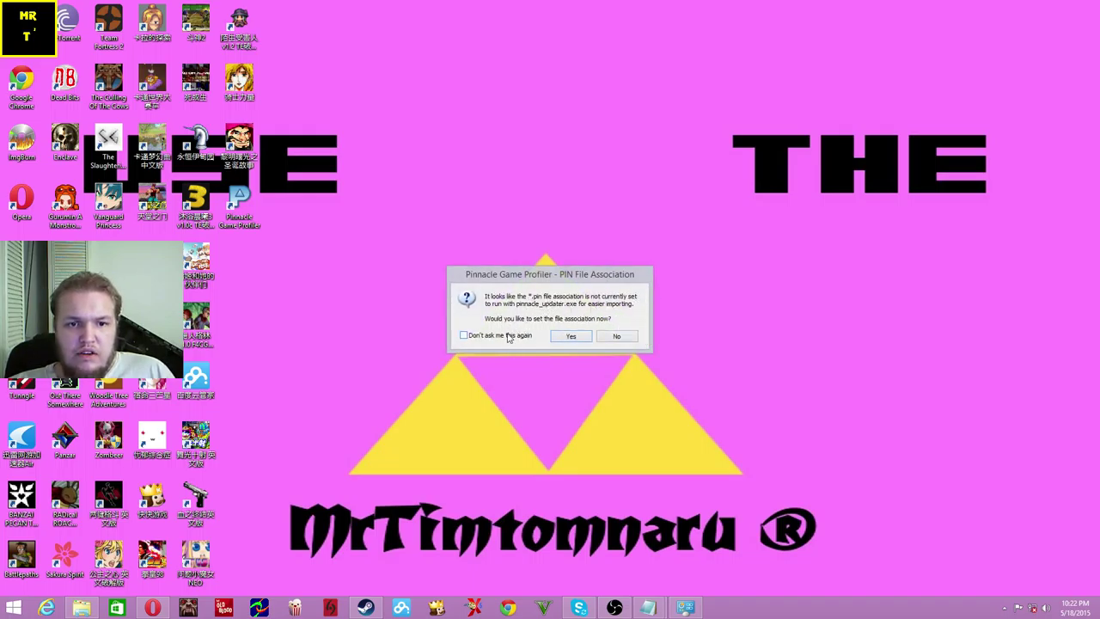
pyautogui.click(564, 337)
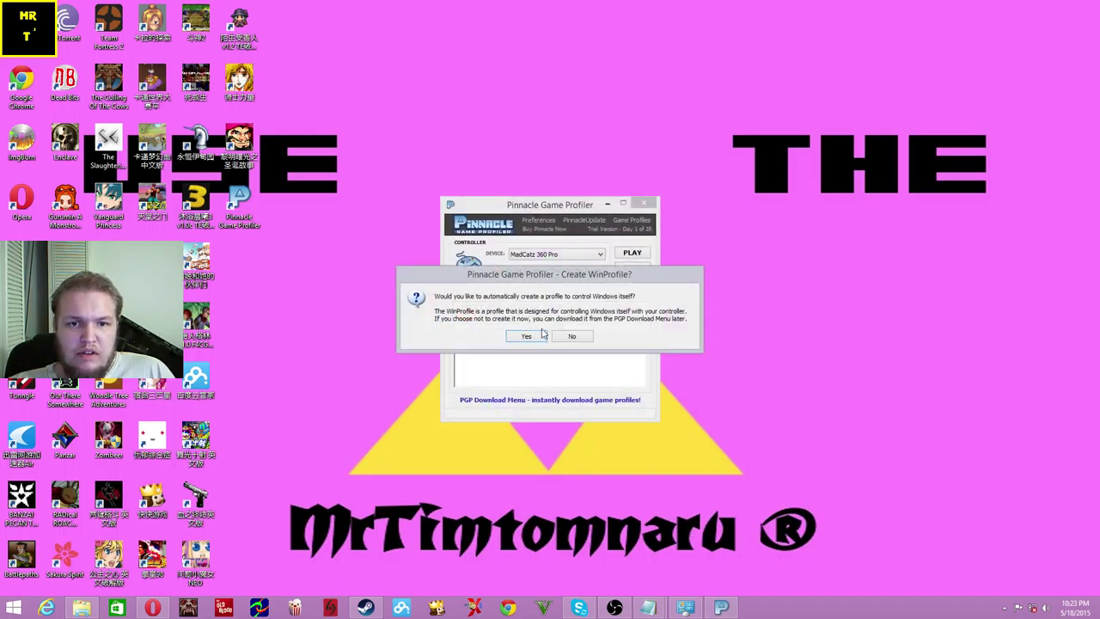
# - Create the WinProfile with its background profile disabled, keeping config PGP-WinProfile A
pyautogui.click(540, 339)
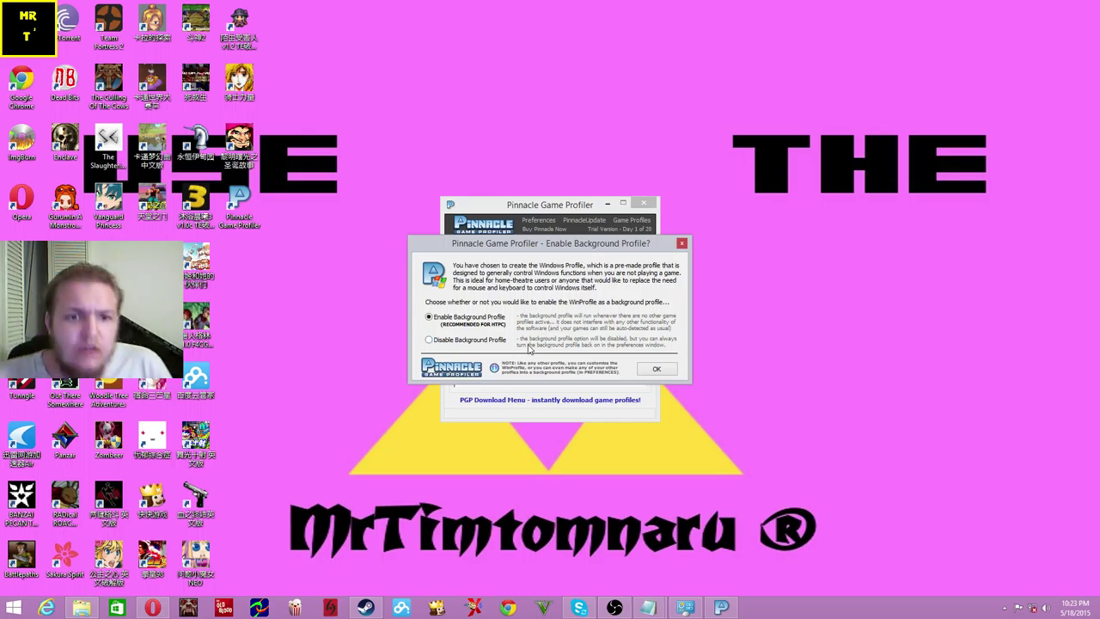
pyautogui.click(488, 341)
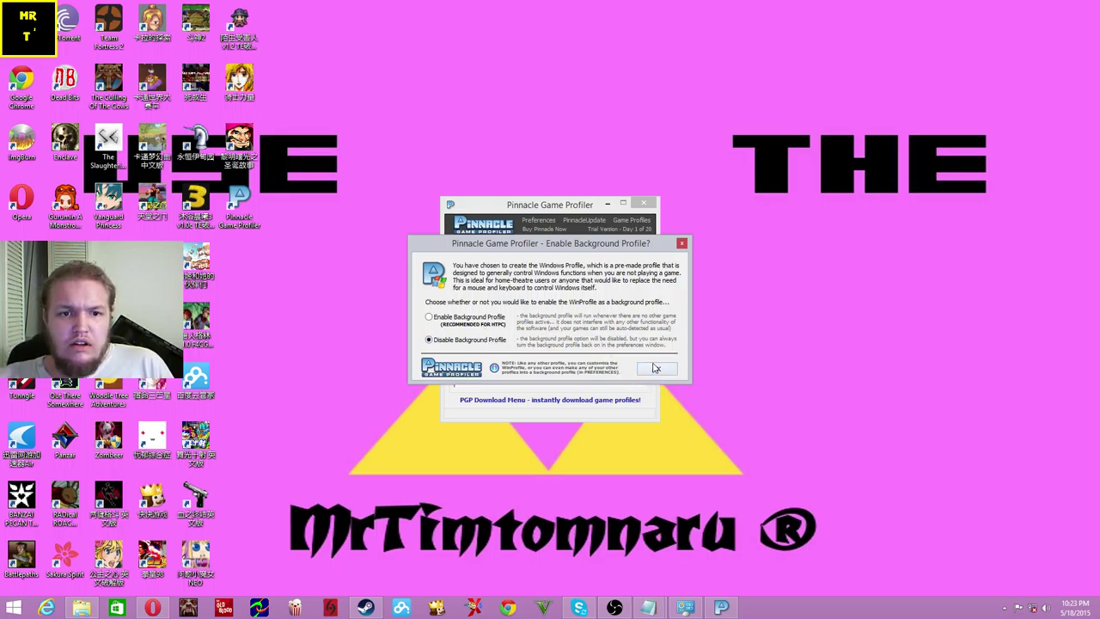
pyautogui.click(658, 369)
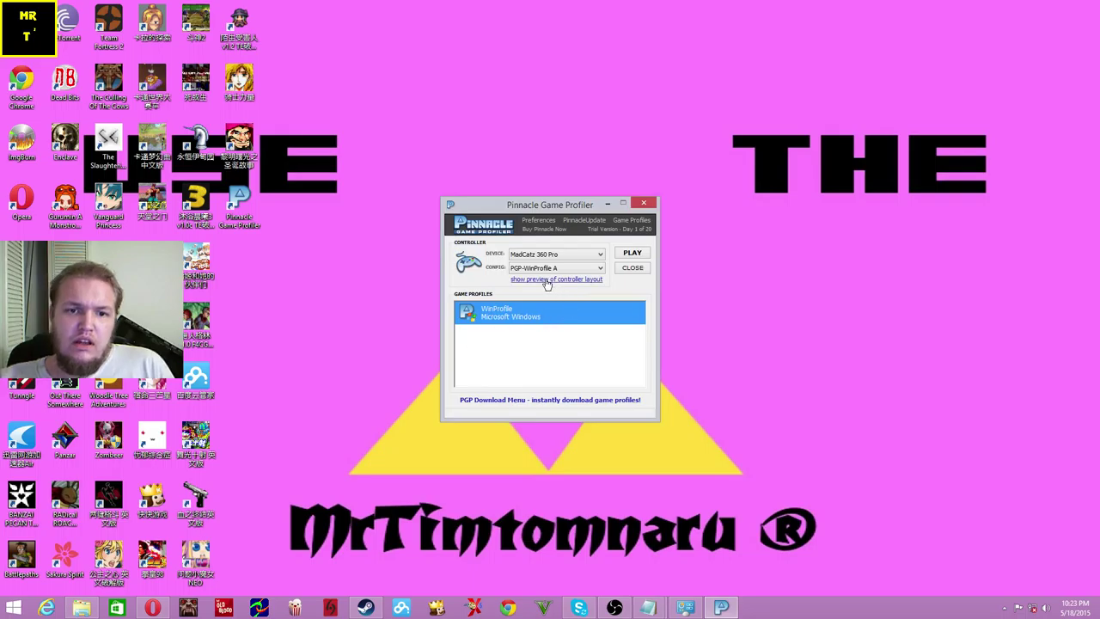
pyautogui.click(601, 270)
pyautogui.click(602, 273)
pyautogui.click(601, 273)
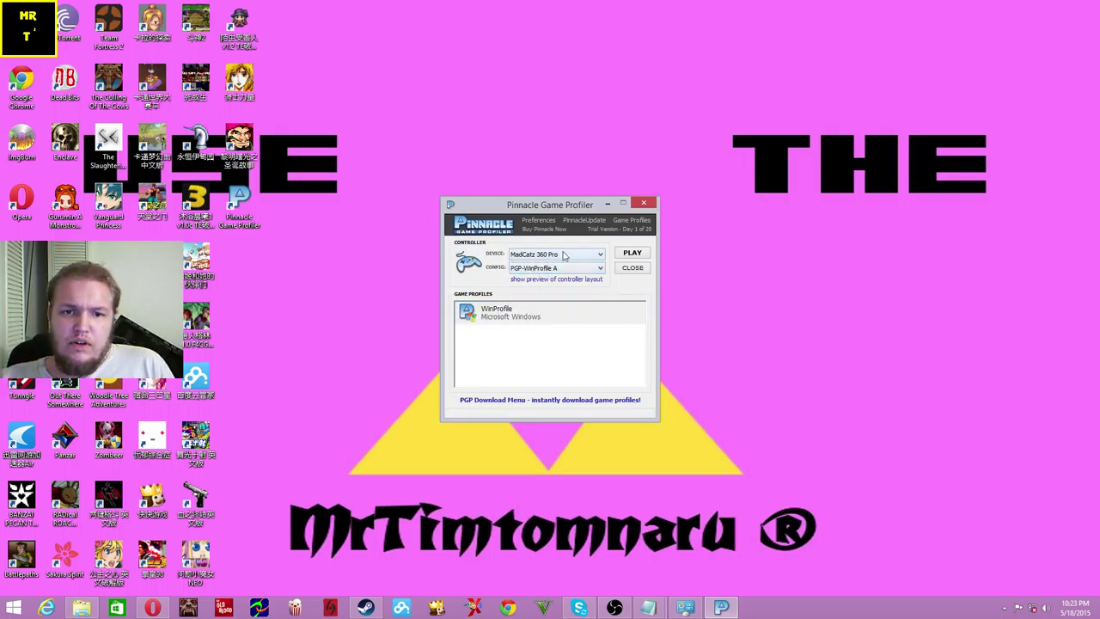
# - Show Instructions.txt beside the profiler, select the WinProfile profile, and open licence activation with F4
pyautogui.moveTo(553, 210); pyautogui.dragTo(653, 180)
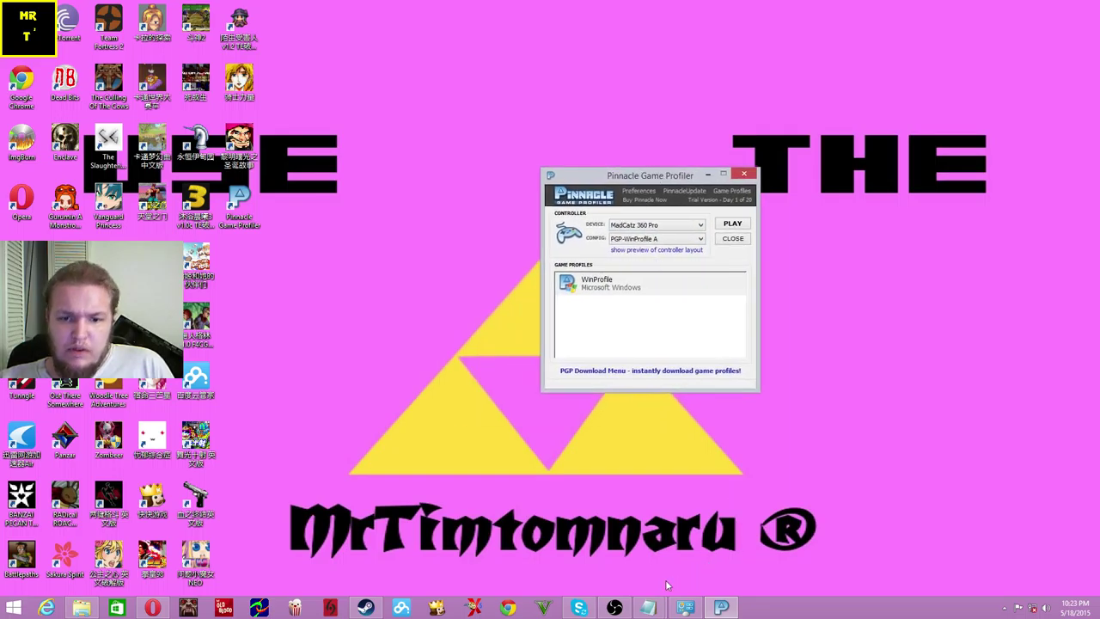
pyautogui.click(649, 607)
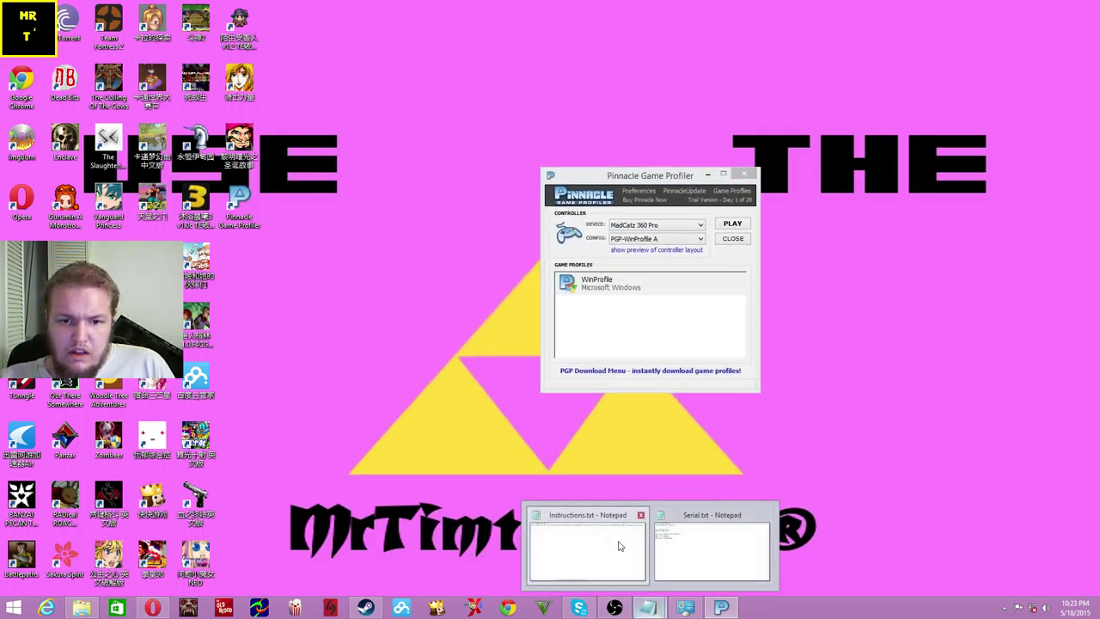
pyautogui.click(601, 554)
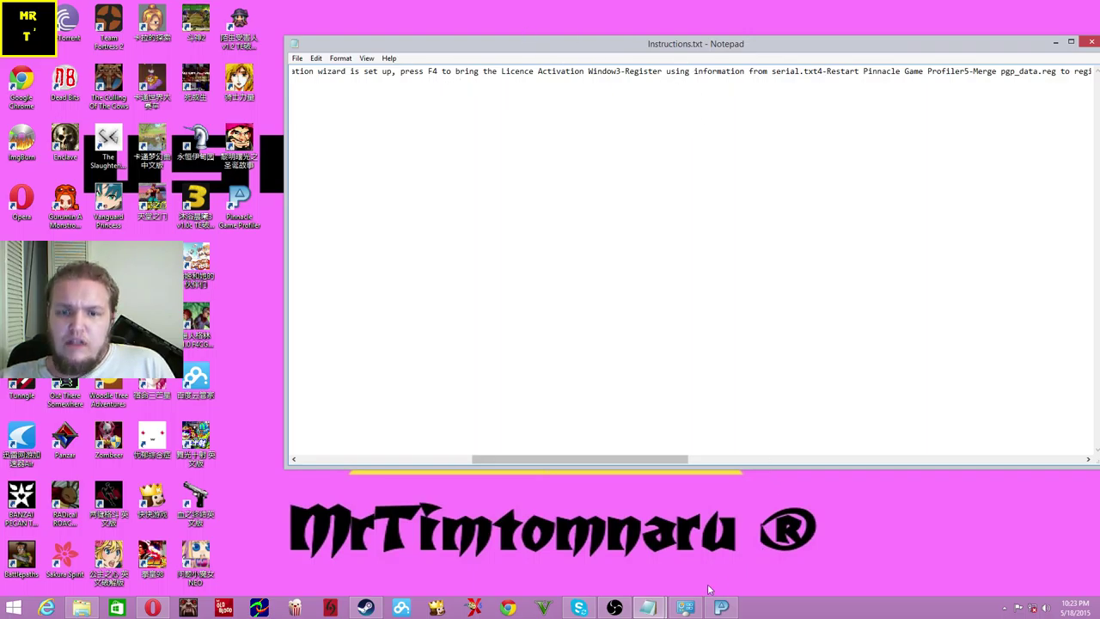
pyautogui.click(721, 607)
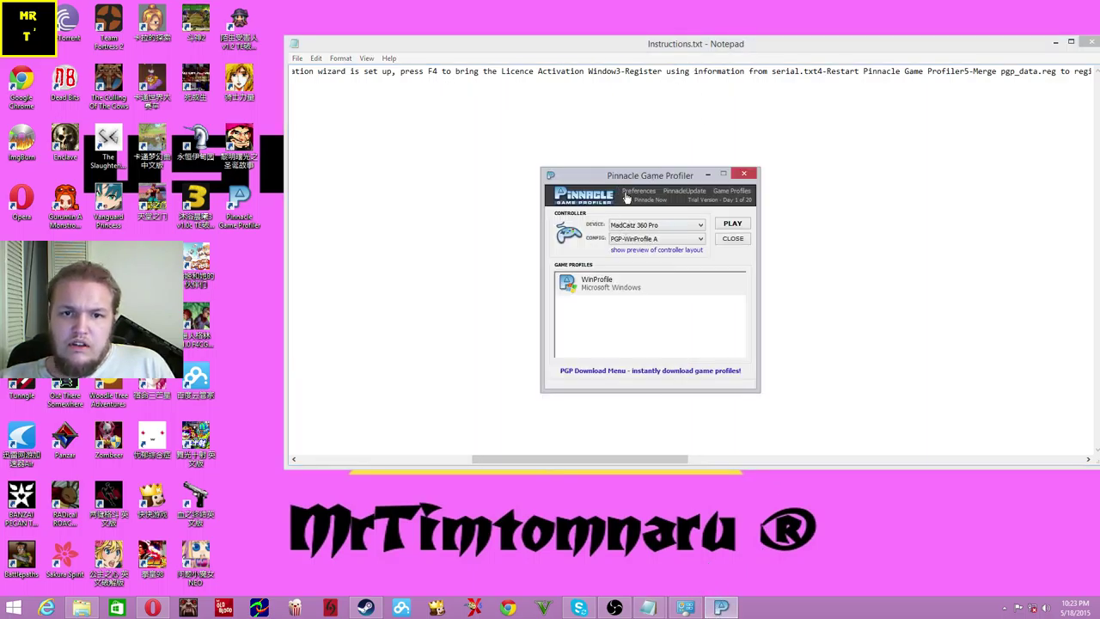
pyautogui.click(737, 290)
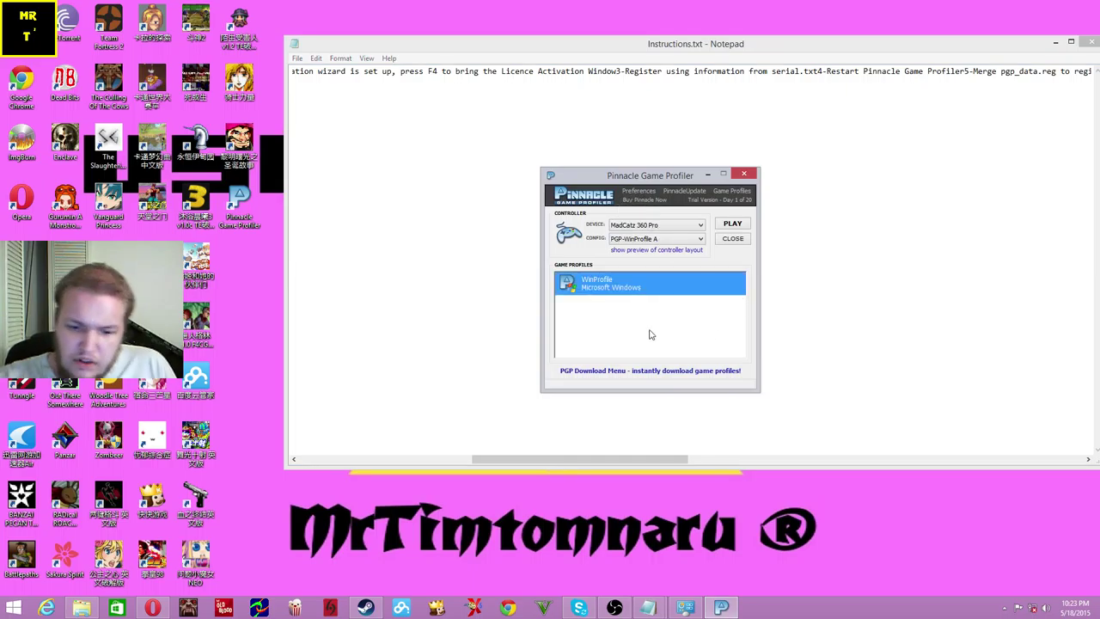
pyautogui.press('F4')
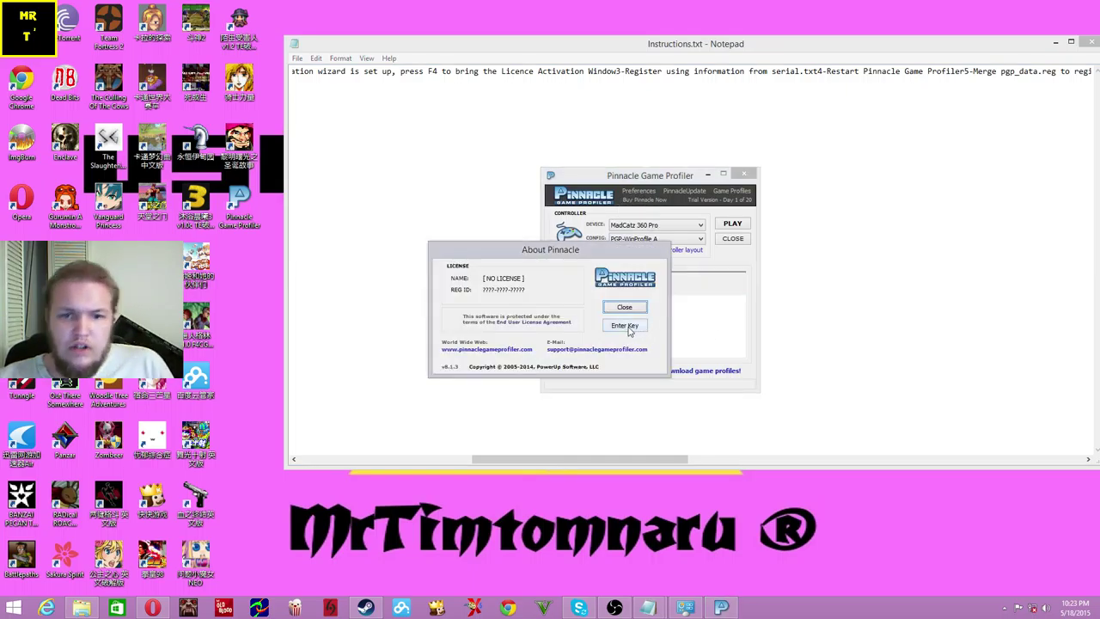
# - Open the Enter Key form and copy the registrant name from Serial.txt
pyautogui.click(627, 327)
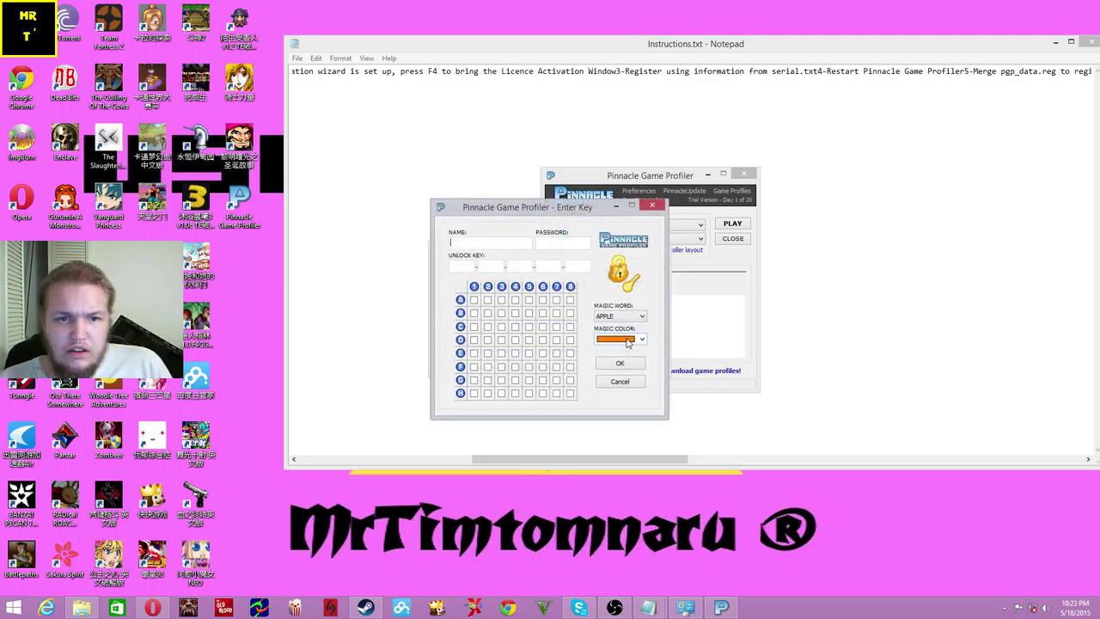
pyautogui.click(648, 607)
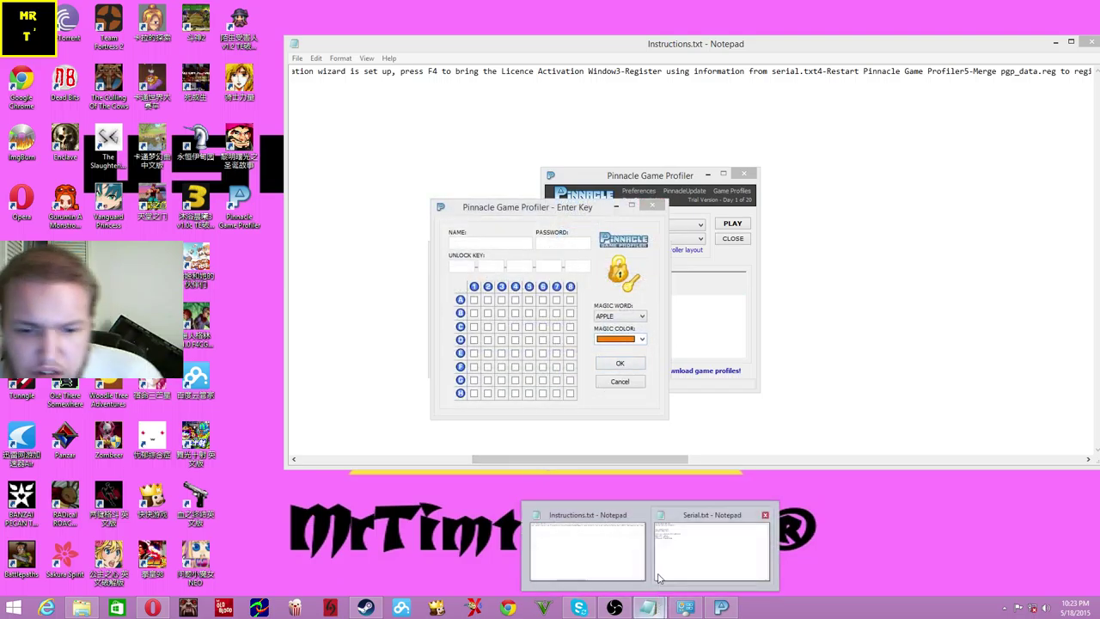
pyautogui.click(674, 565)
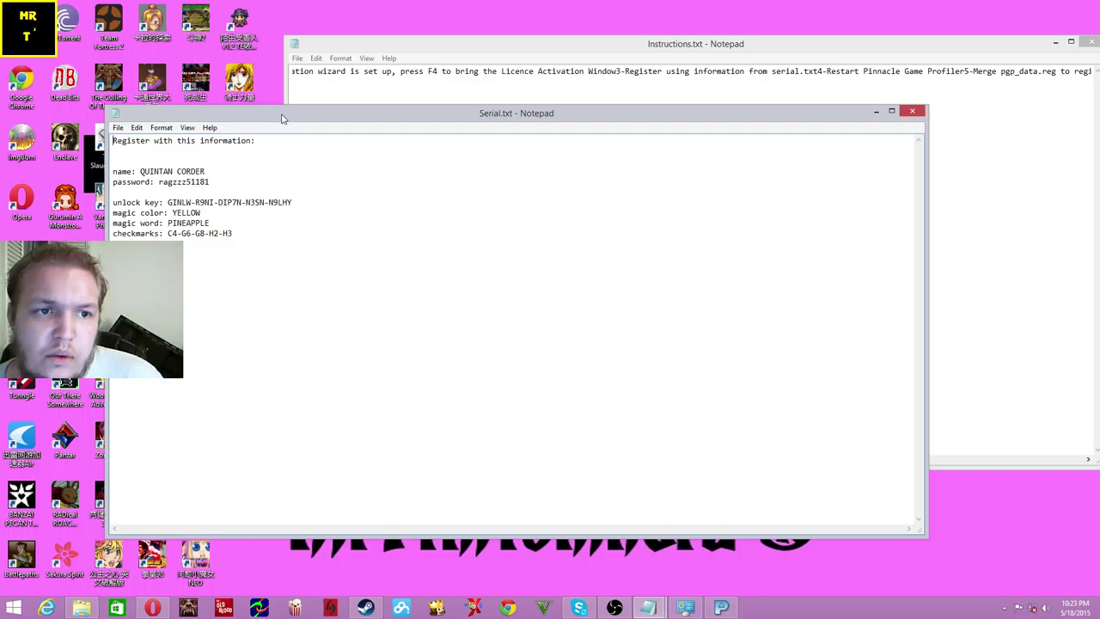
pyautogui.moveTo(282, 115); pyautogui.dragTo(912, 196)
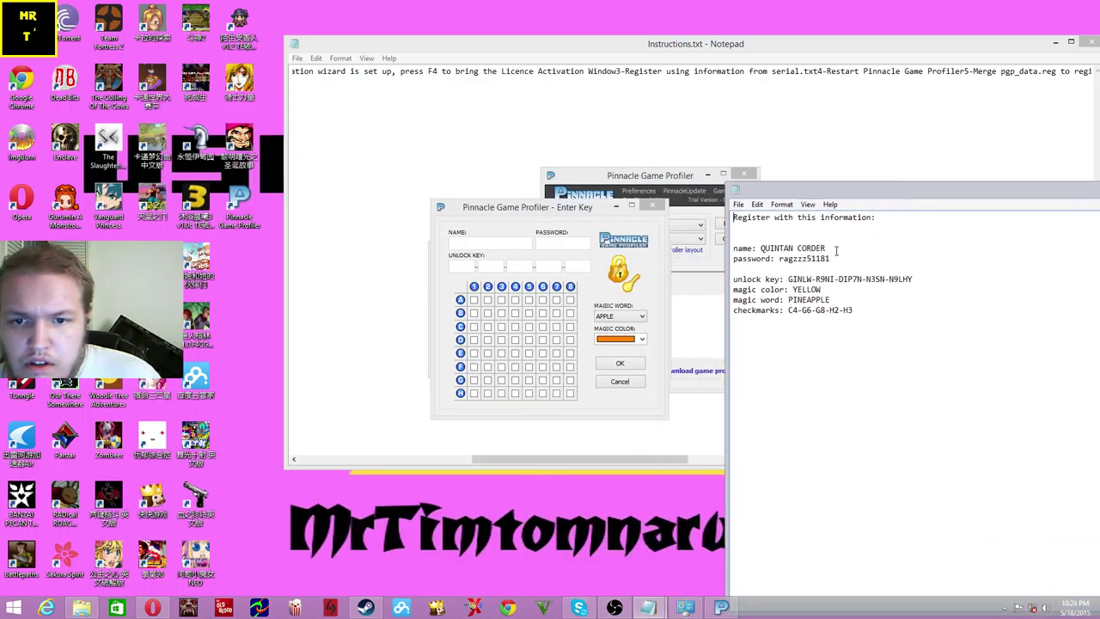
pyautogui.moveTo(836, 251); pyautogui.dragTo(760, 251)
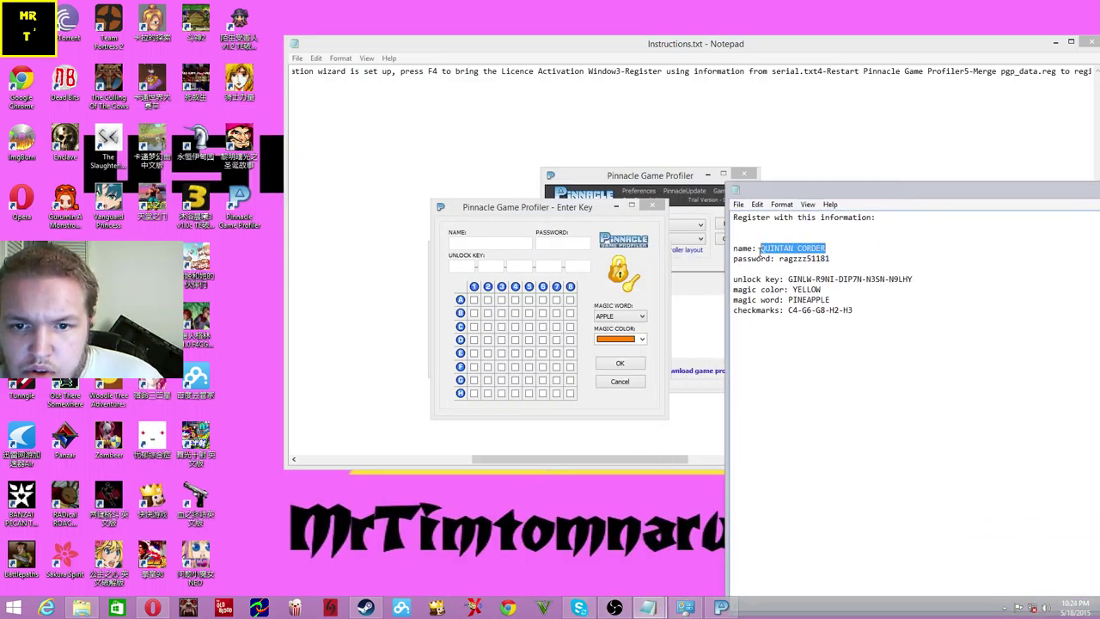
pyautogui.rightClick(770, 248)
pyautogui.click(795, 286)
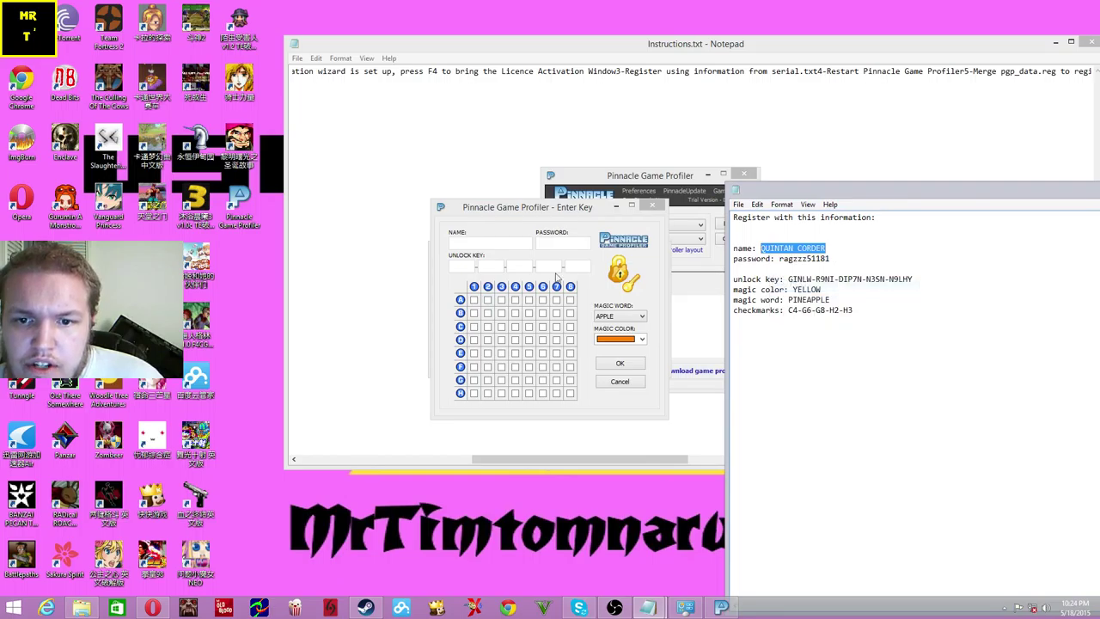
# - Copy the registrant name again and return to the key form's NAME field
pyautogui.click(482, 245)
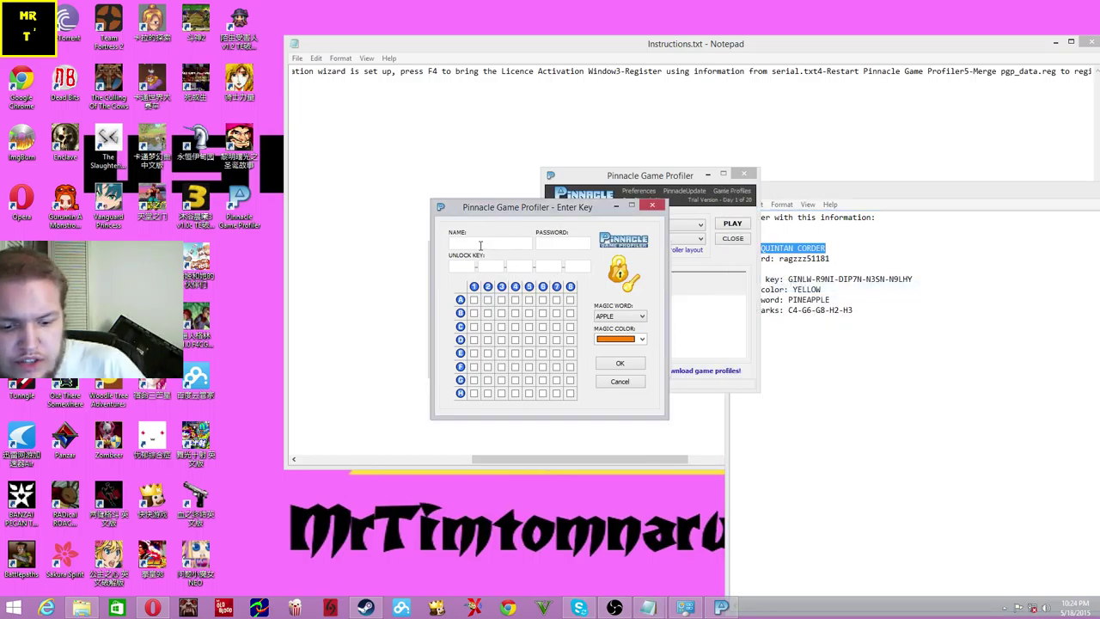
pyautogui.rightClick(814, 252)
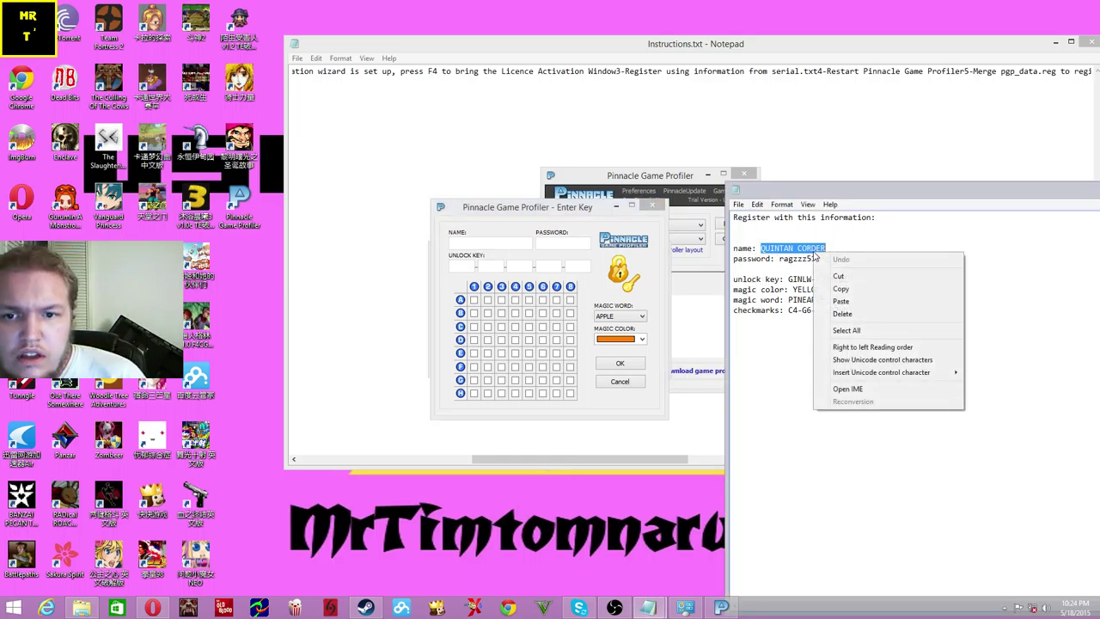
pyautogui.click(834, 292)
pyautogui.click(470, 247)
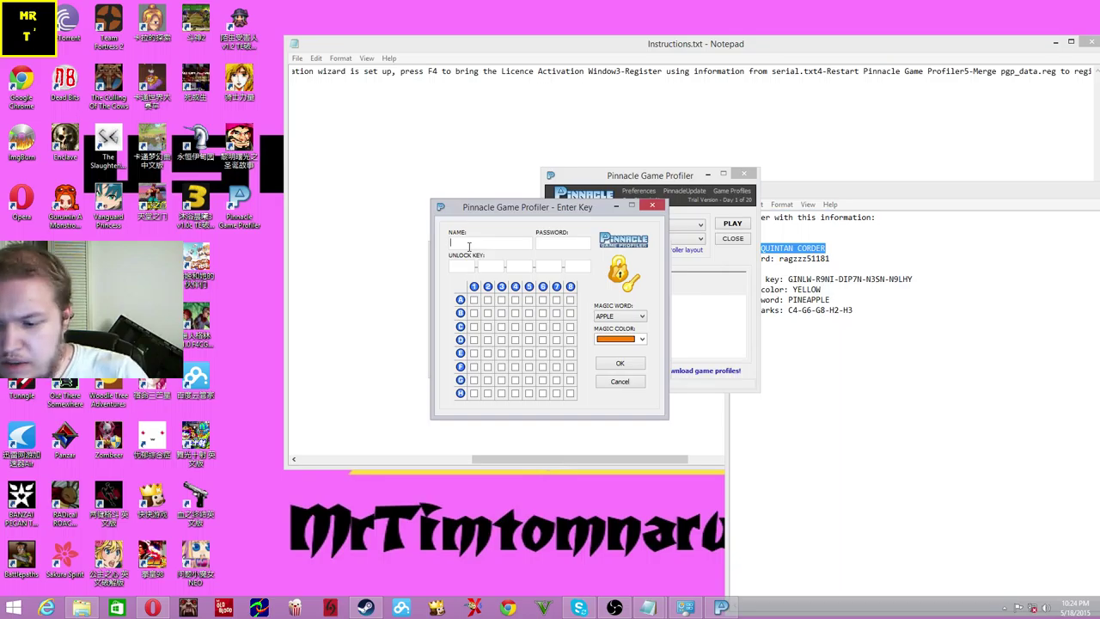
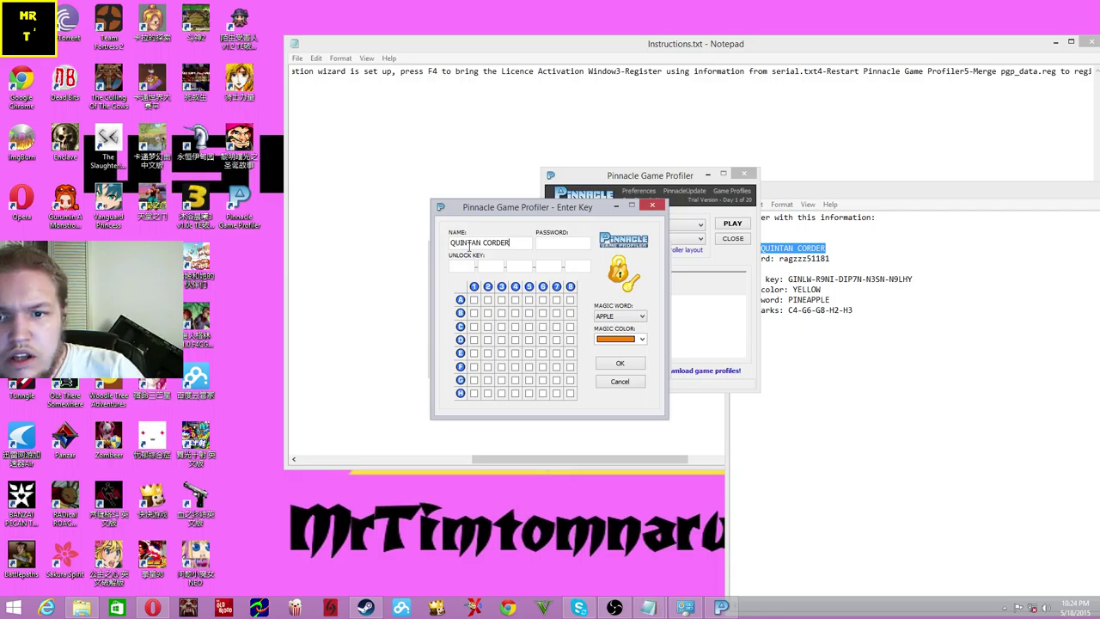
# - Enter the registrant name and password from the serial notes into the Enter Key dialog
pyautogui.press('Tab')
pyautogui.press('capslock')
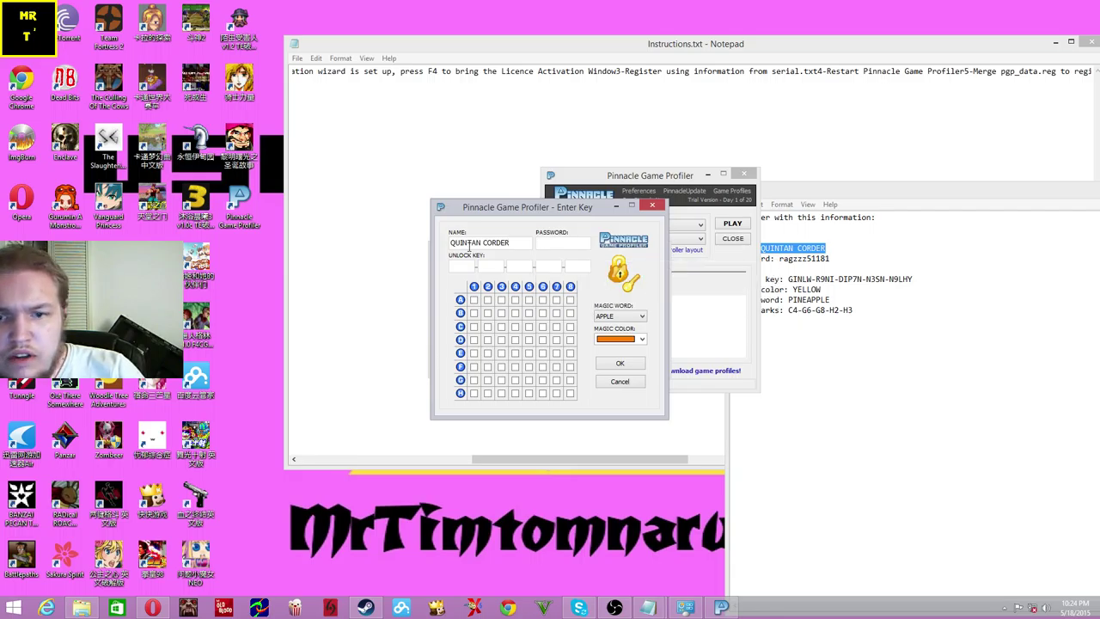
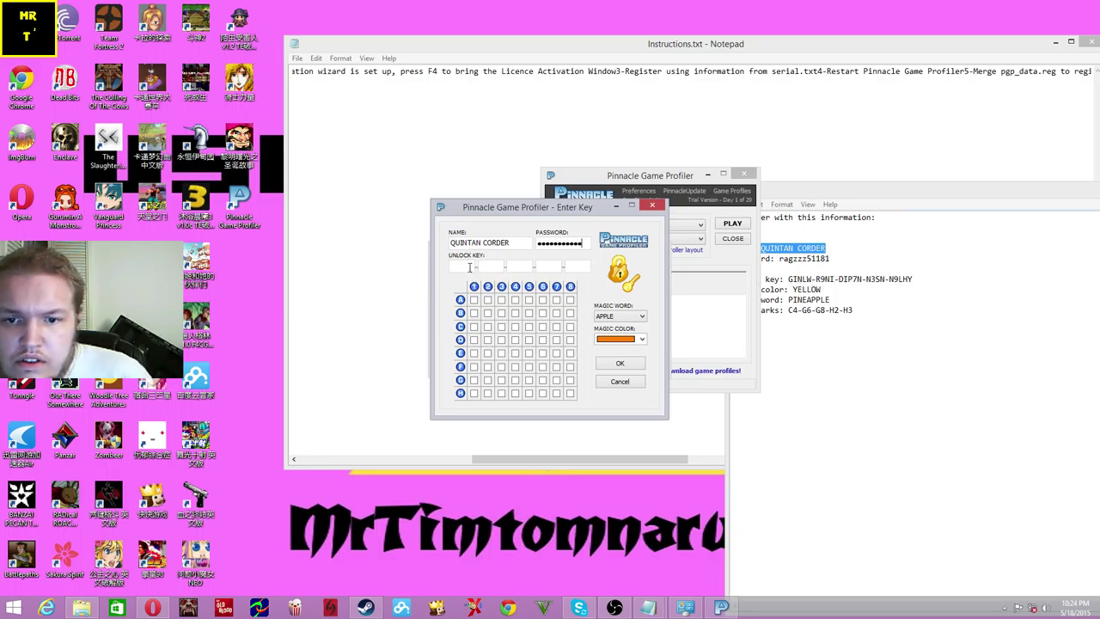
# - Fill in the first unlock key groups from the serial notes
pyautogui.click(465, 265)
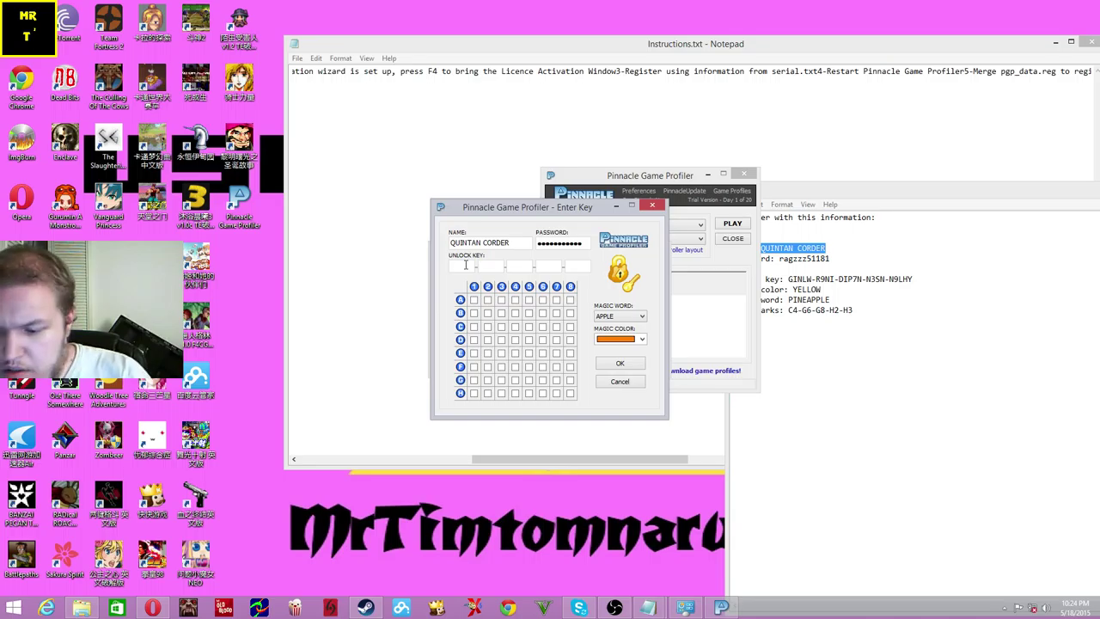
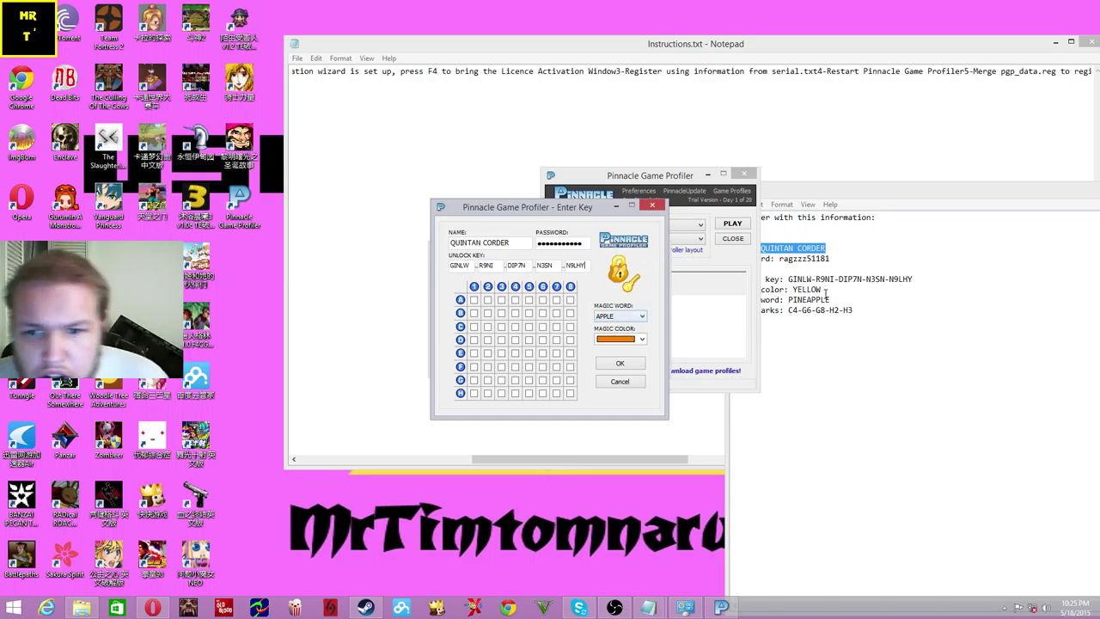
# - Choose the magic word and magic colour listed in the serial notes
pyautogui.click(635, 317)
pyautogui.click(621, 371)
pyautogui.click(634, 340)
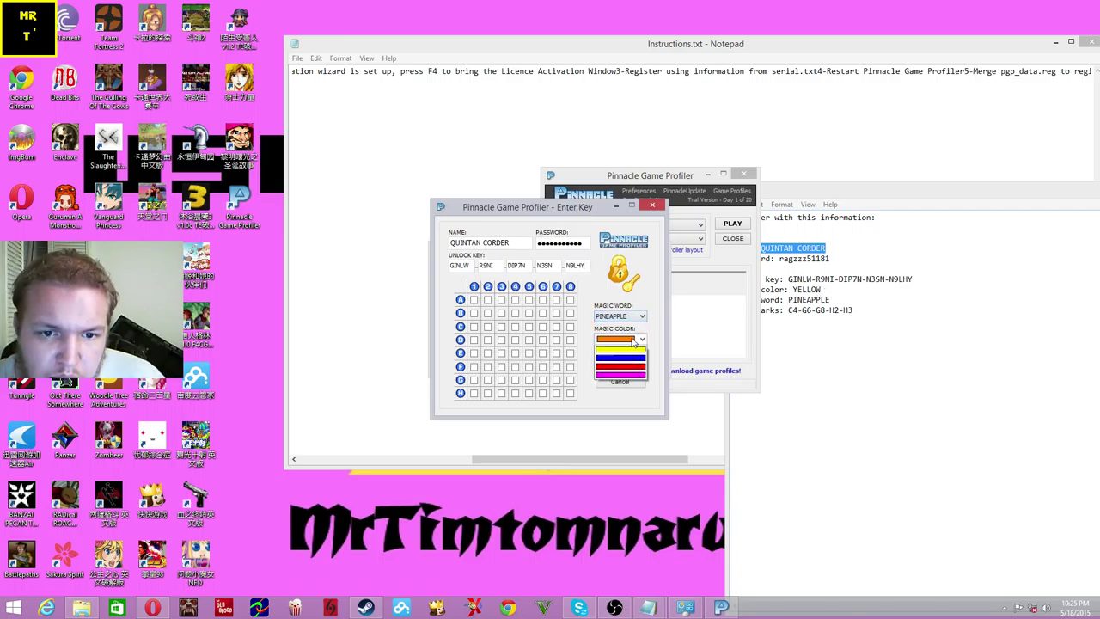
pyautogui.click(627, 366)
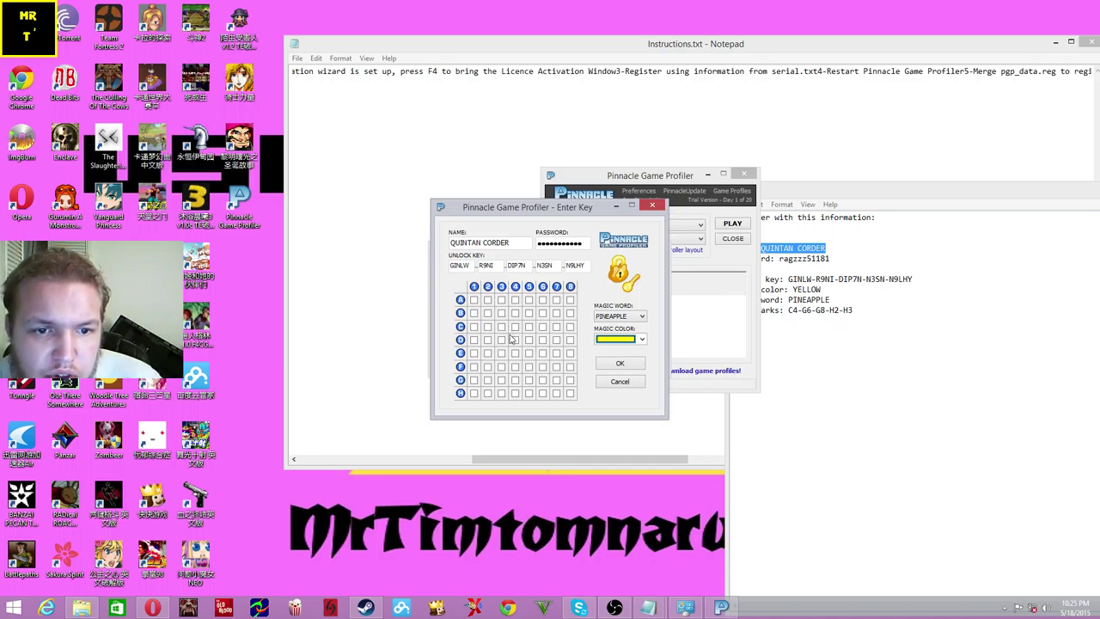
# - Tick the two checkmarks from the serial notes and submit the registration
pyautogui.click(516, 327)
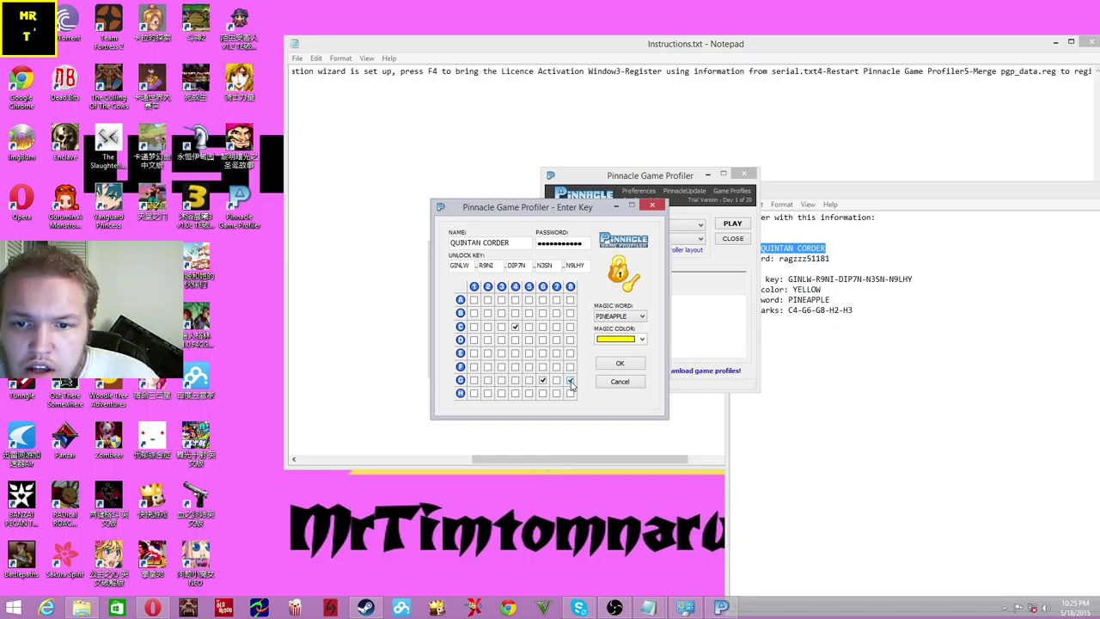
pyautogui.click(487, 394)
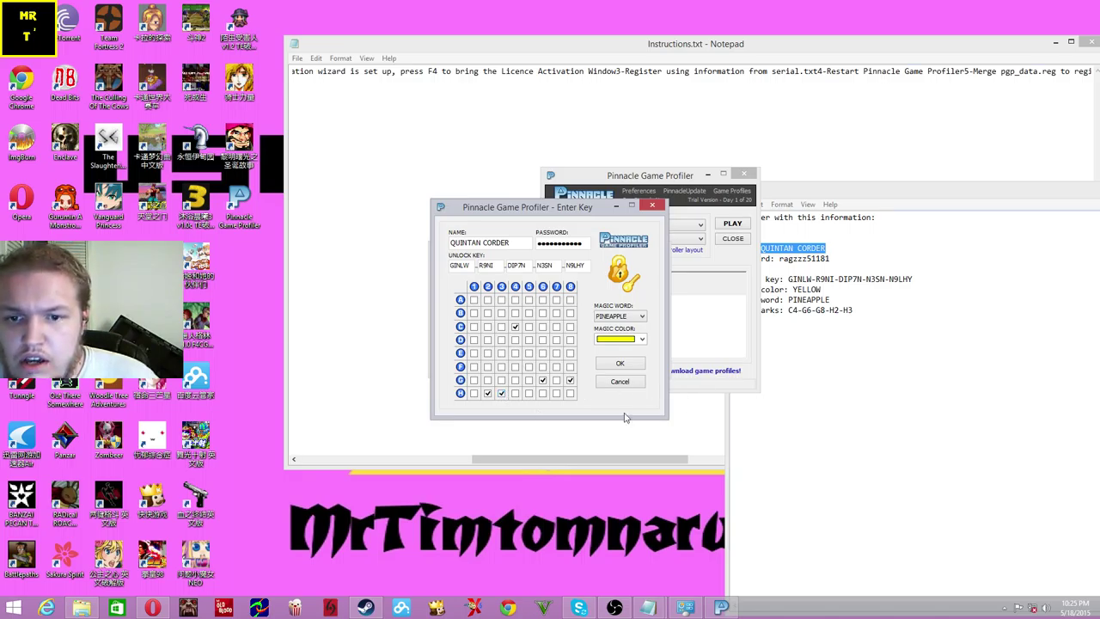
pyautogui.click(615, 365)
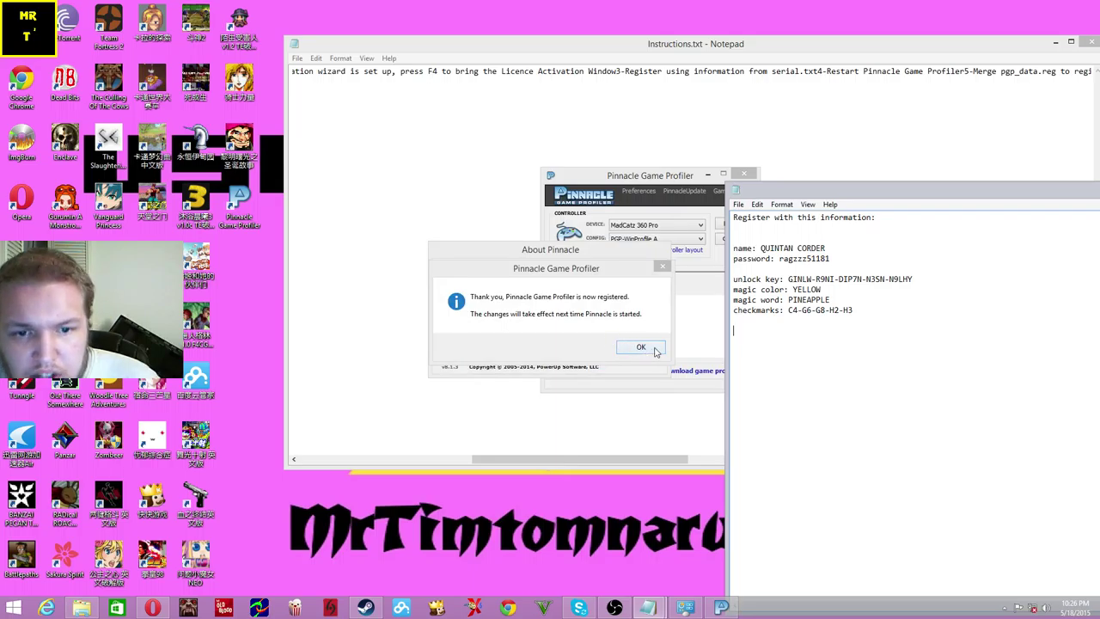
# - Dismiss the registration confirmation, close the licence details and main profiler window, and acknowledge the tray notice
pyautogui.click(641, 349)
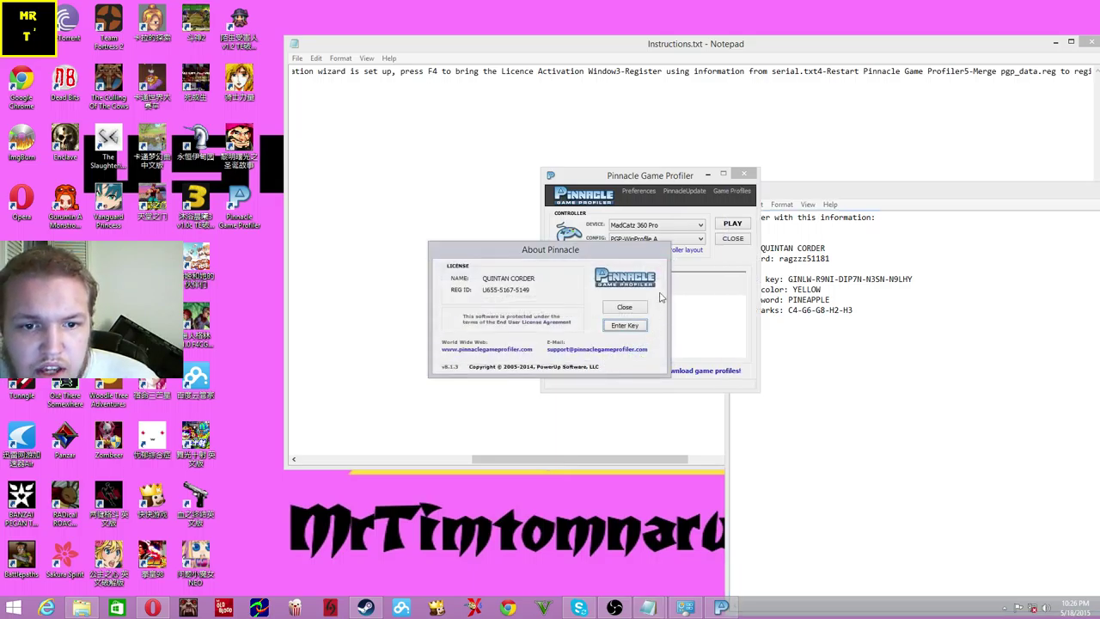
pyautogui.click(626, 307)
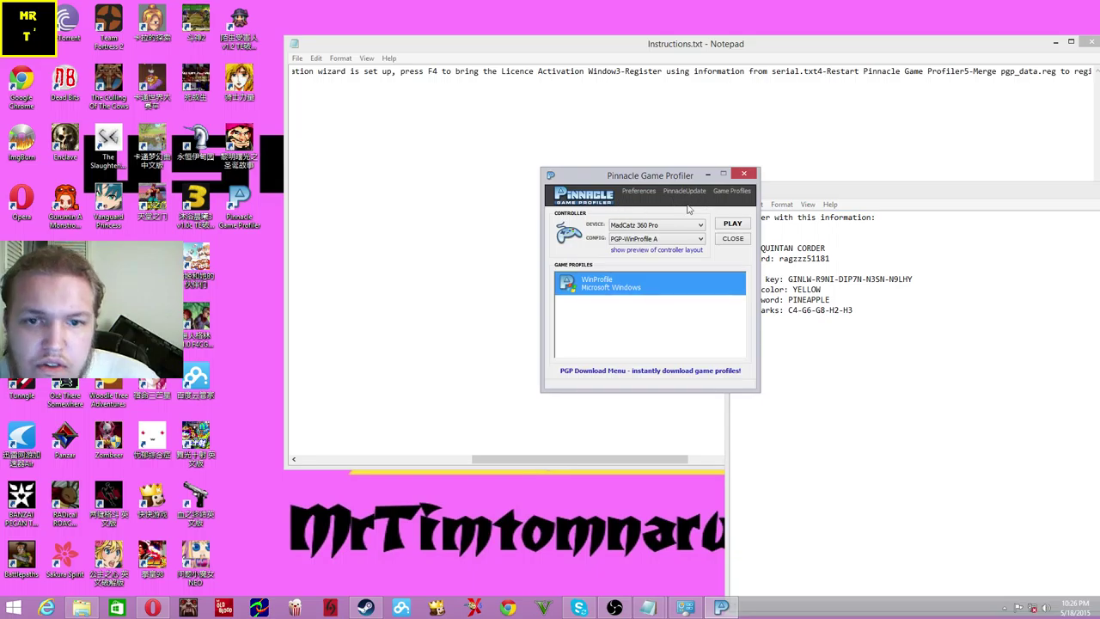
pyautogui.click(732, 240)
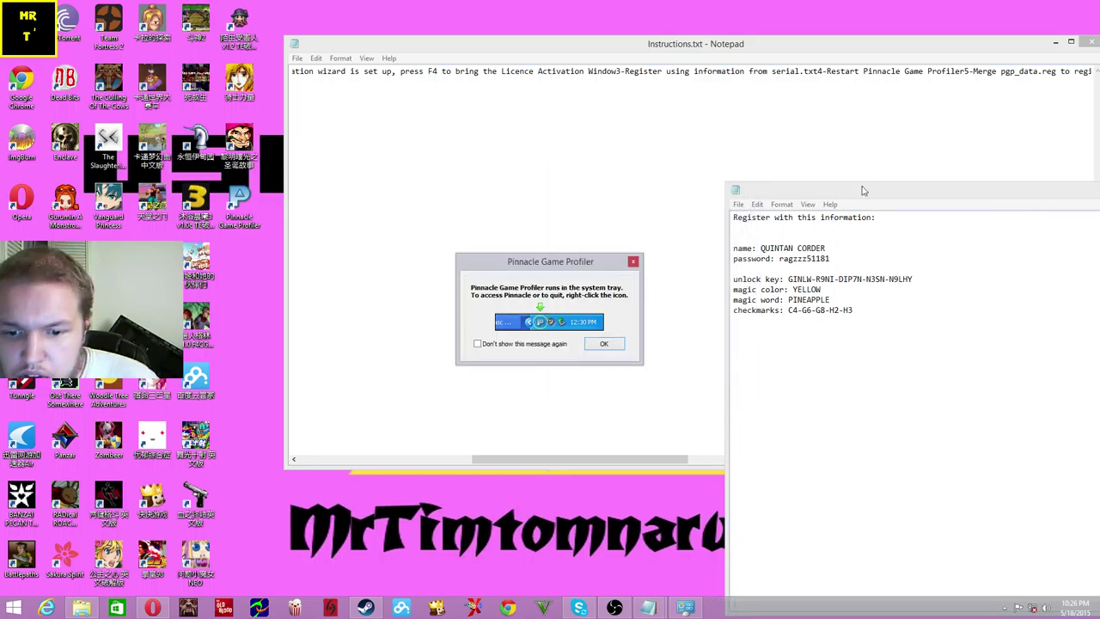
pyautogui.click(608, 346)
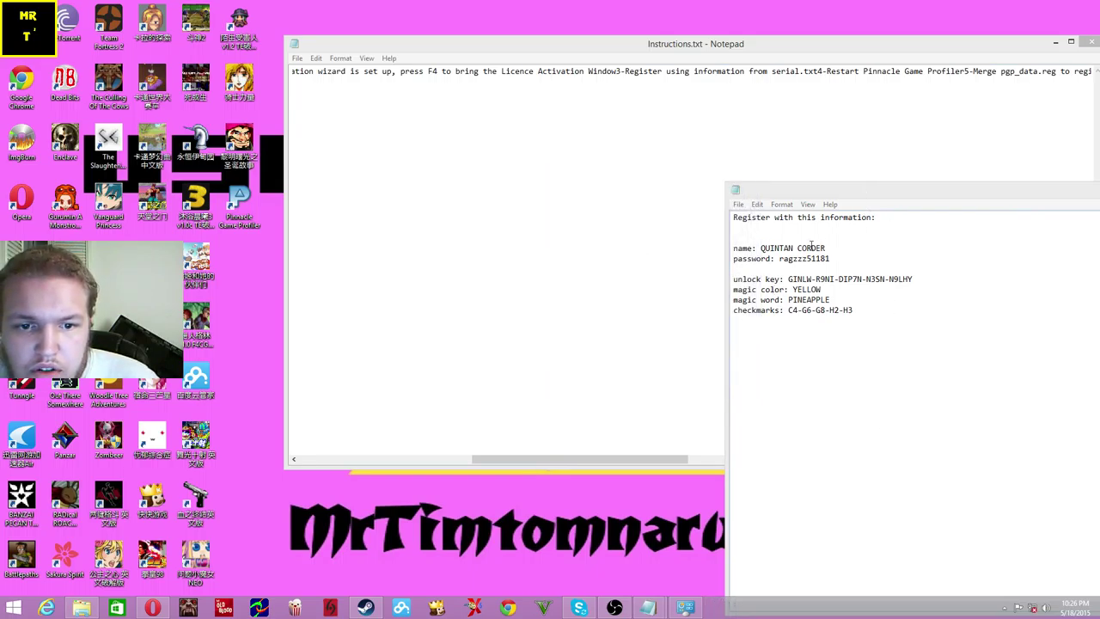
# - Close the Serial.txt notes and bring up the profiler's tray icon menu
pyautogui.moveTo(850, 196); pyautogui.dragTo(245, 153)
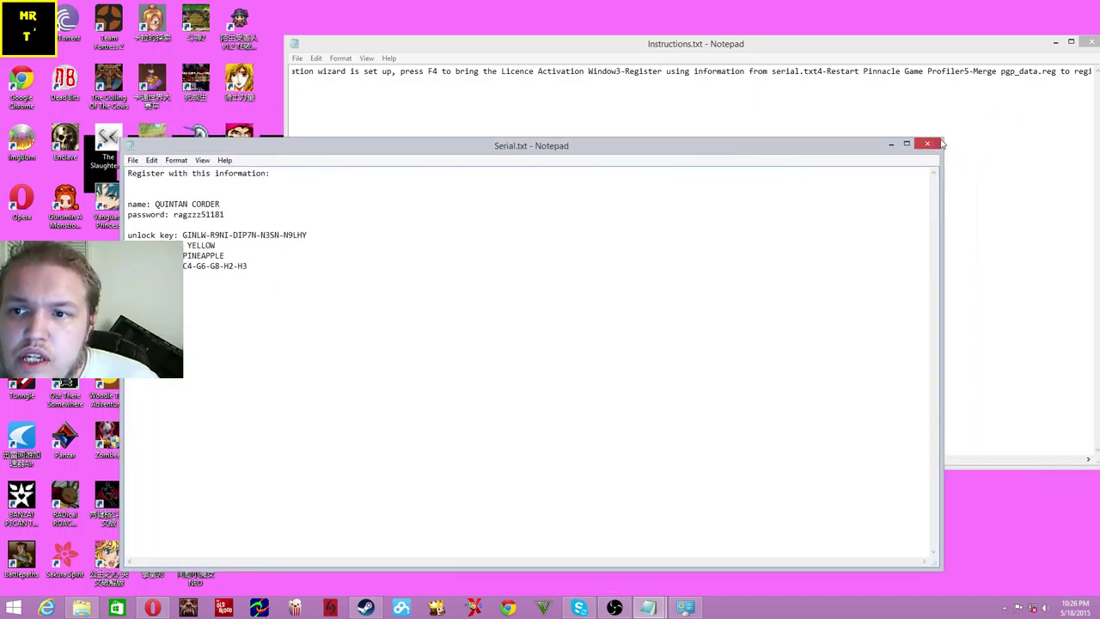
pyautogui.click(932, 142)
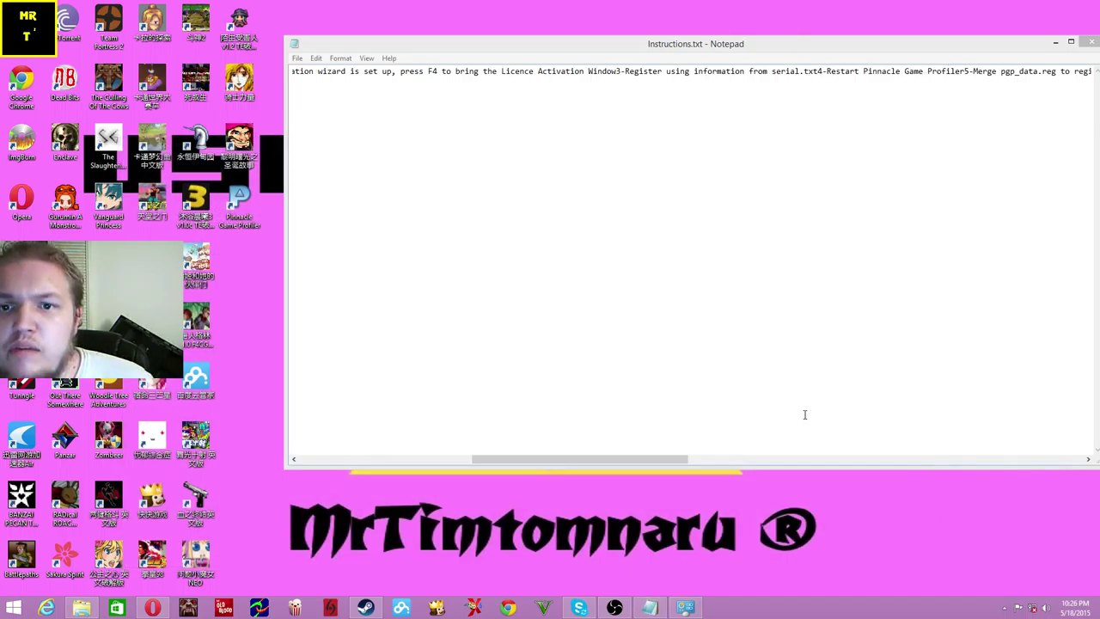
pyautogui.moveTo(683, 459); pyautogui.dragTo(794, 457)
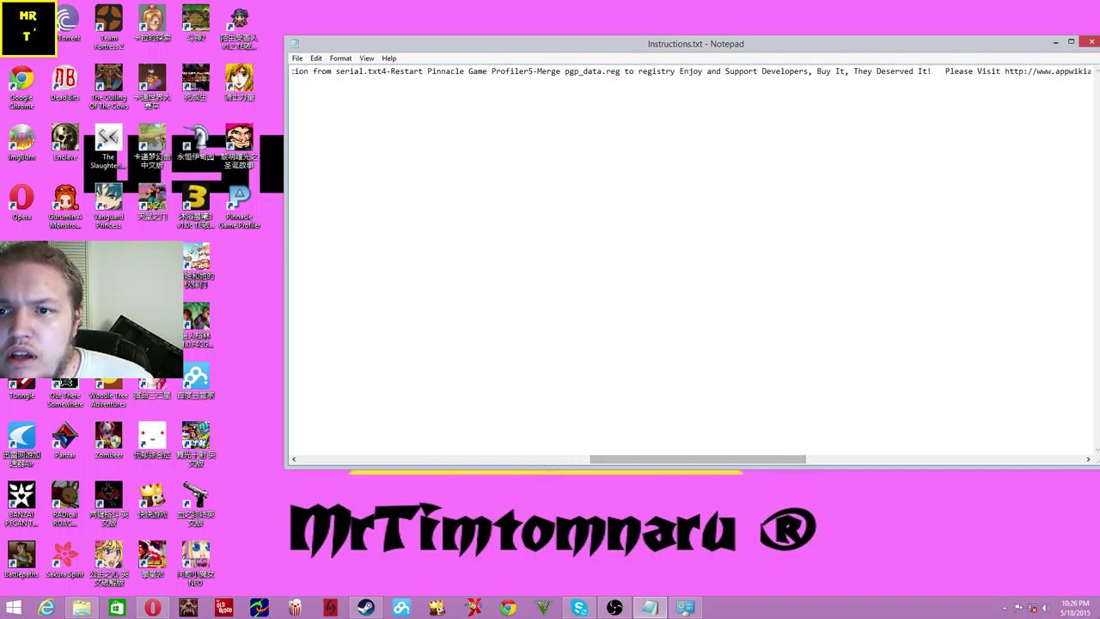
pyautogui.click(1004, 608)
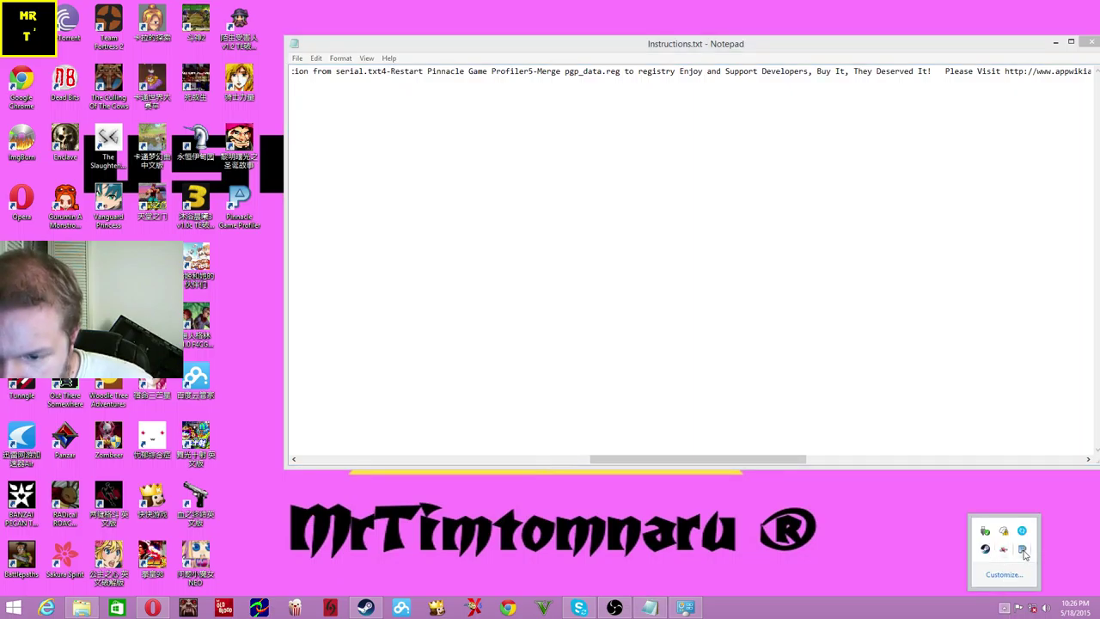
pyautogui.rightClick(1023, 551)
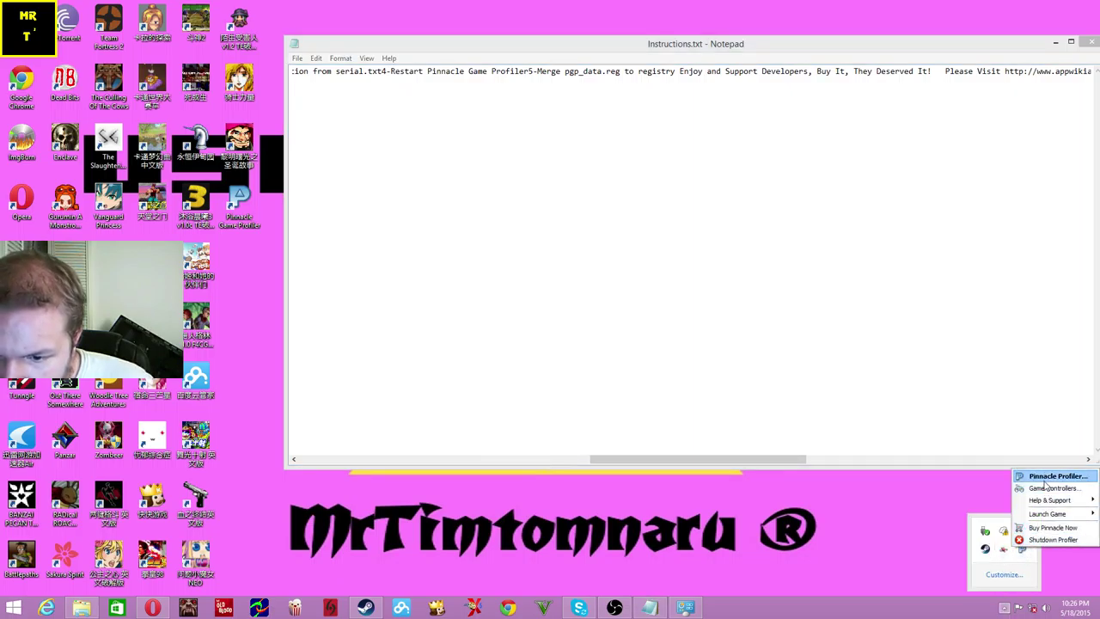
# - Shut down the profiler from the tray, ticking Don't show me this again before confirming
pyautogui.click(1050, 539)
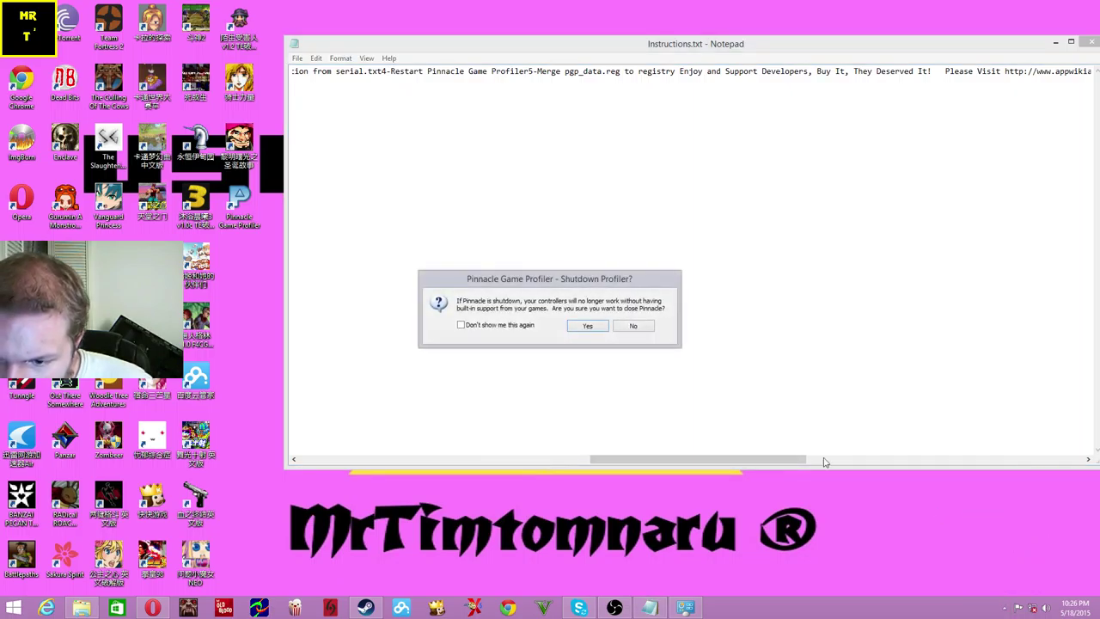
pyautogui.click(507, 325)
pyautogui.click(588, 326)
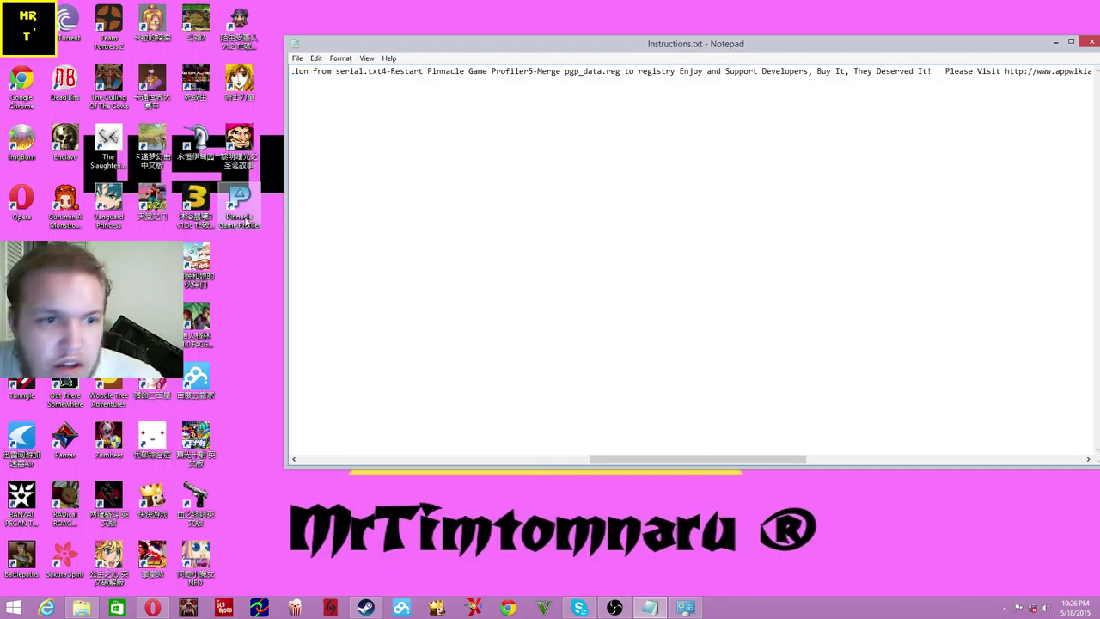
# - Open the profiler's install folder from its shortcut and review pgp_data.reg in Notepad before closing it
pyautogui.rightClick(245, 222)
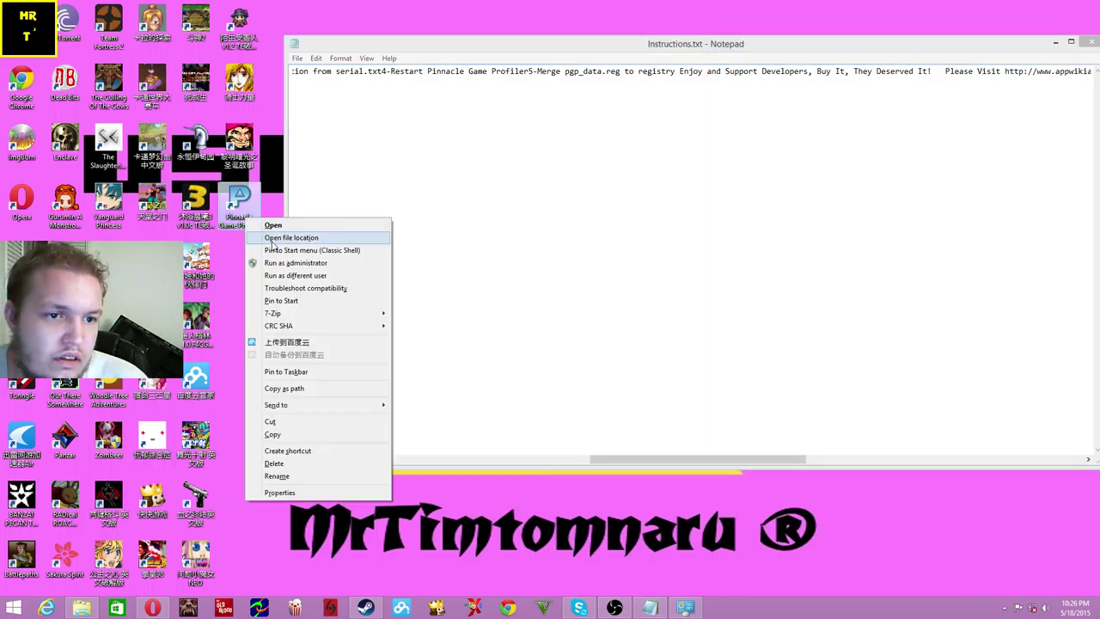
pyautogui.click(271, 238)
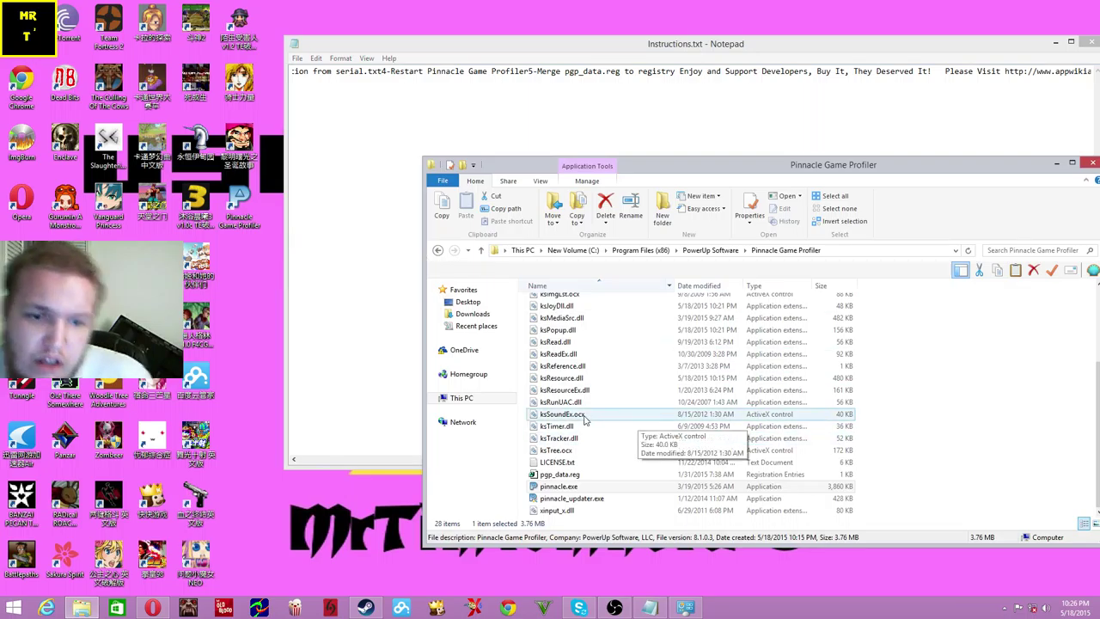
pyautogui.rightClick(556, 478)
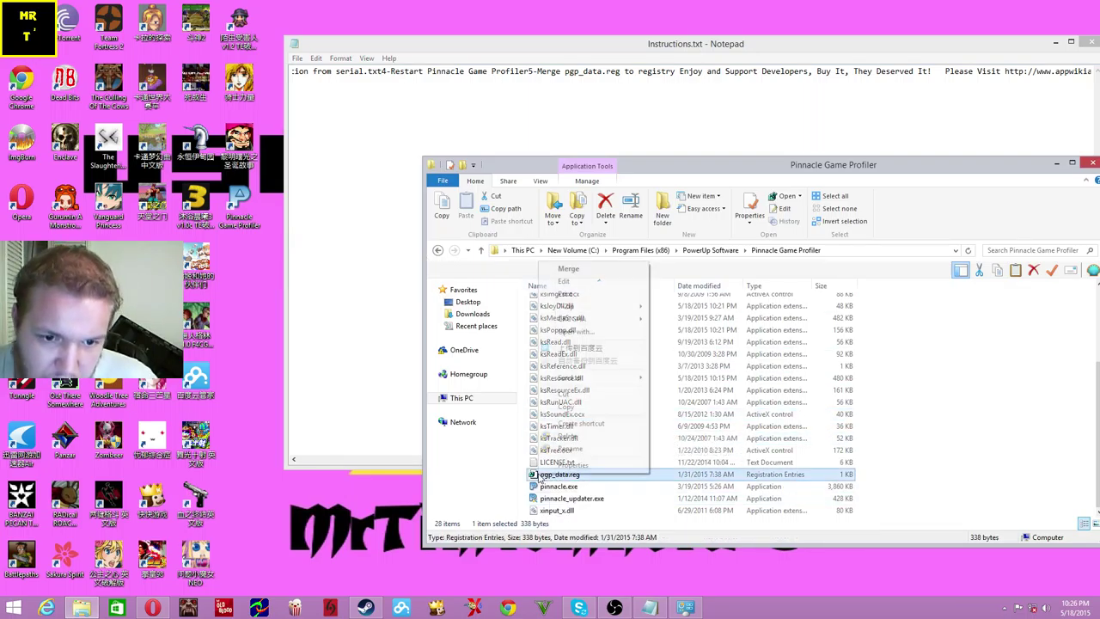
pyautogui.click(564, 281)
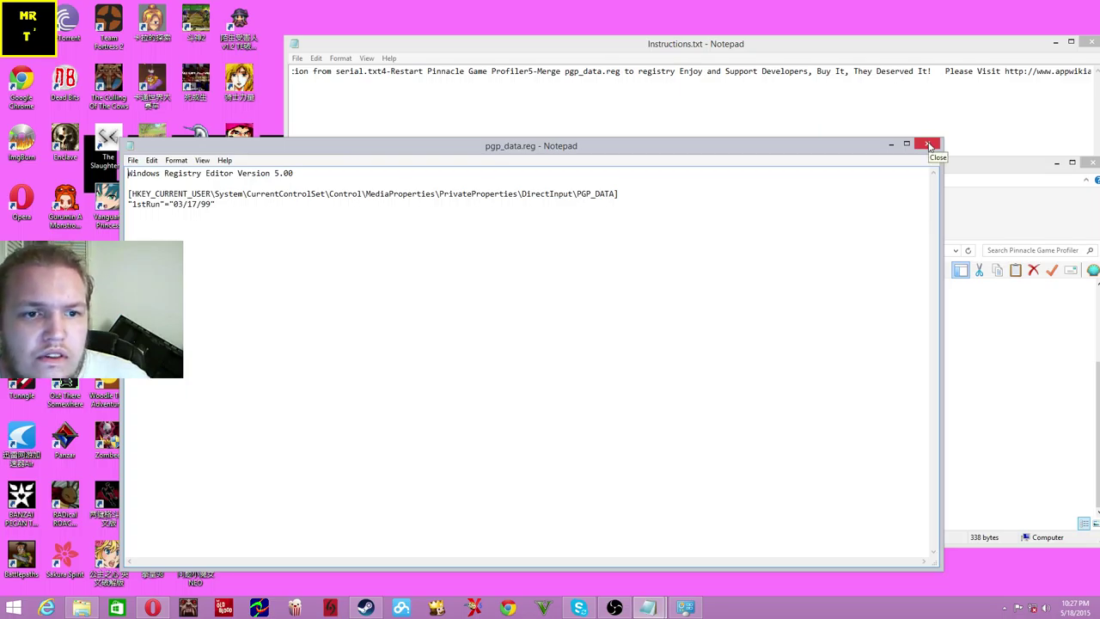
pyautogui.click(929, 147)
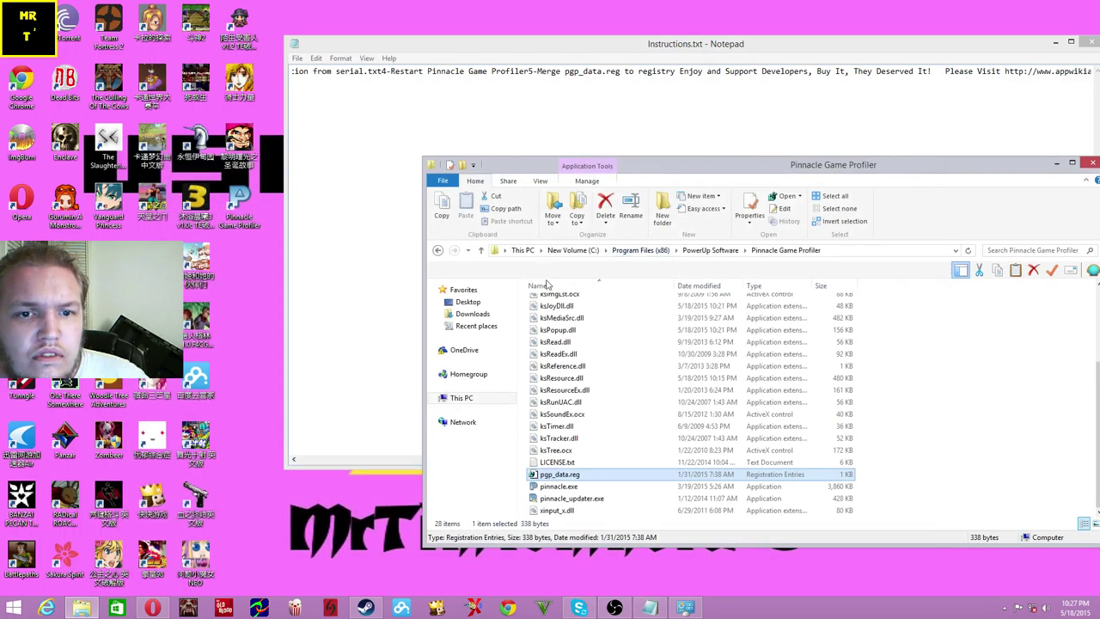
# - Merge pgp_data.reg into the registry, then run pinnacle.exe as administrator
pyautogui.rightClick(559, 477)
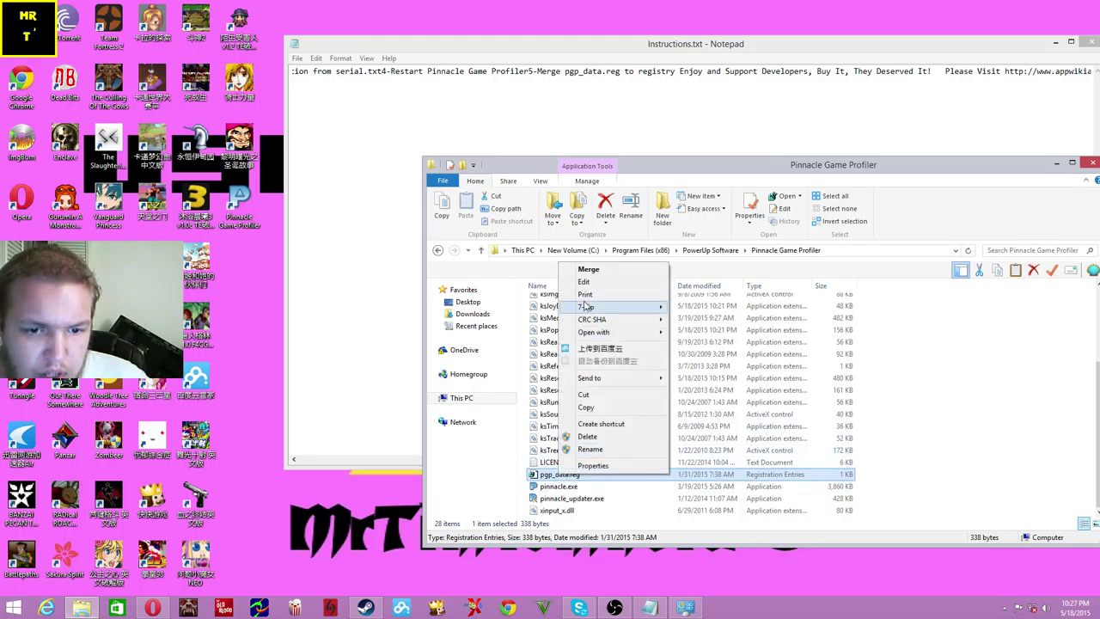
pyautogui.click(589, 270)
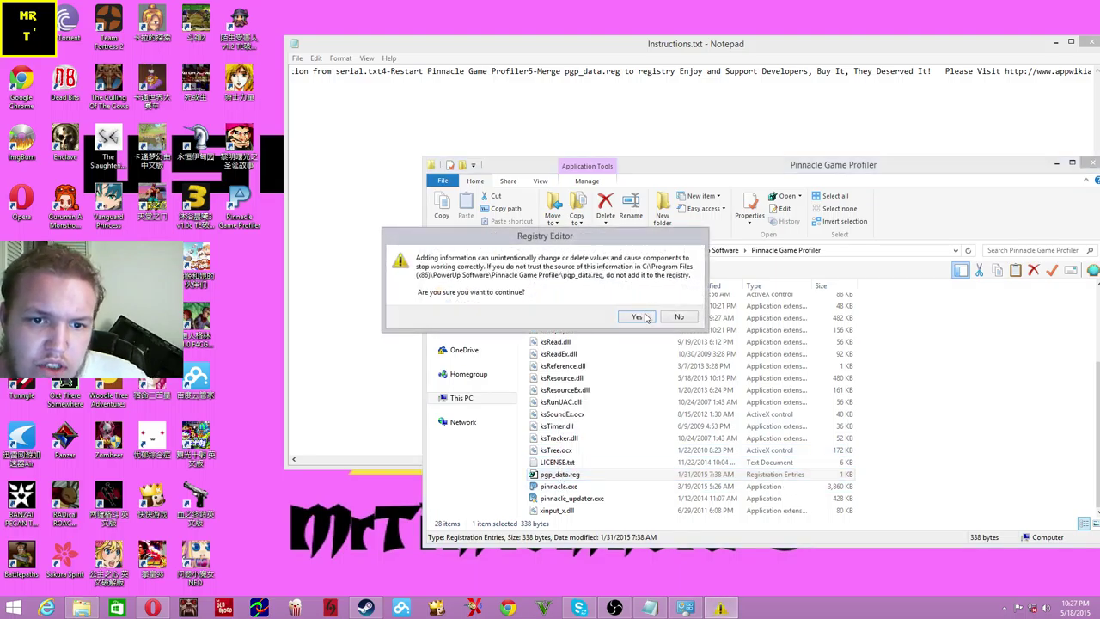
pyautogui.click(647, 317)
pyautogui.click(680, 306)
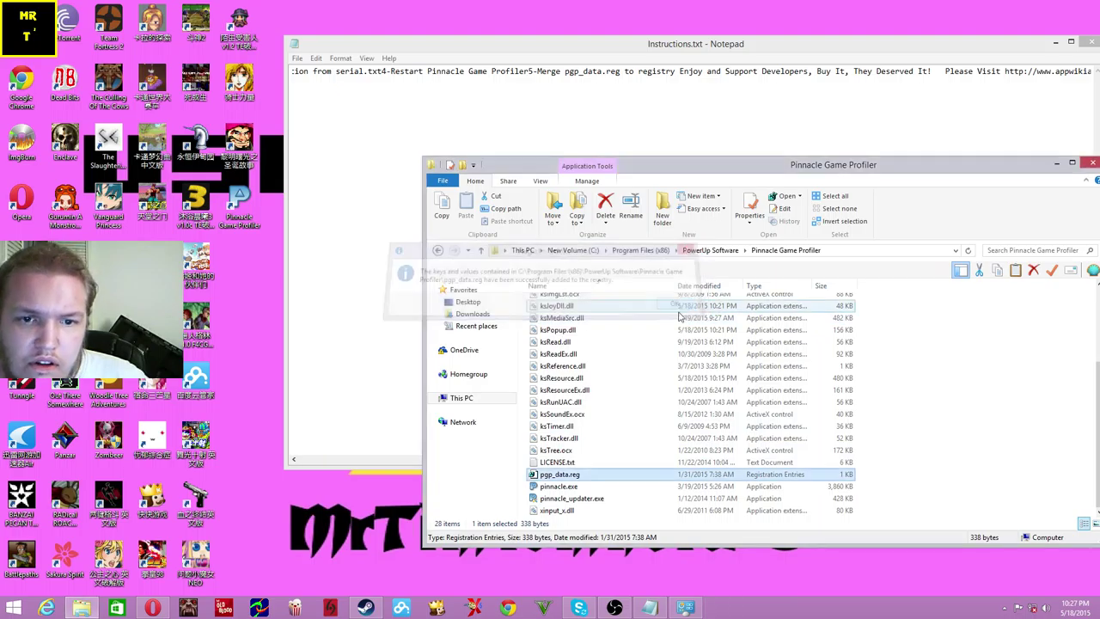
pyautogui.rightClick(563, 487)
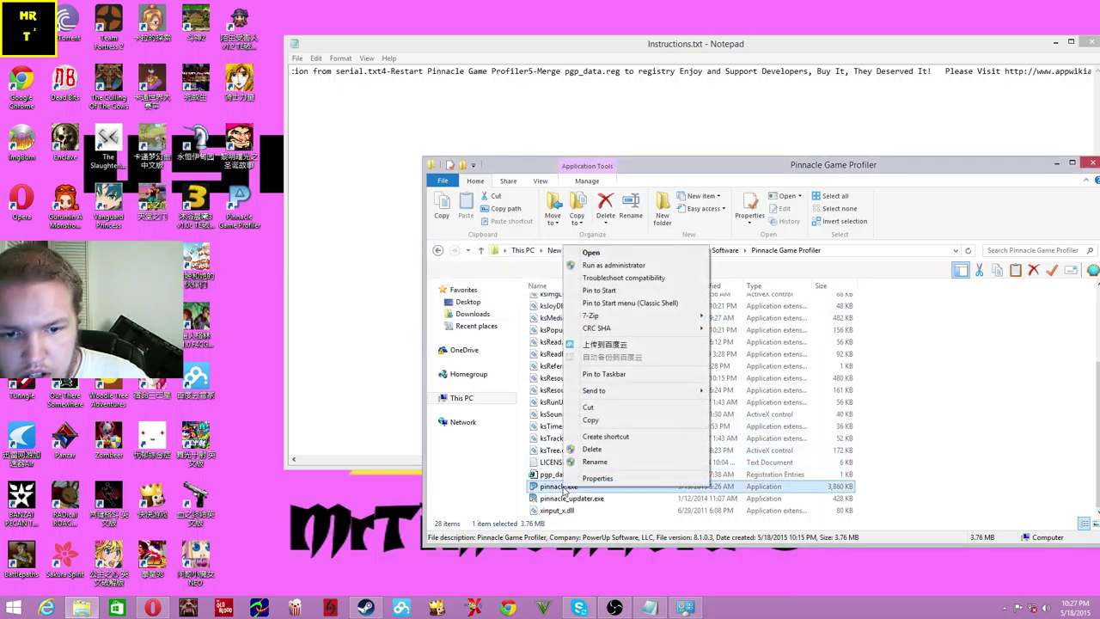
pyautogui.click(606, 266)
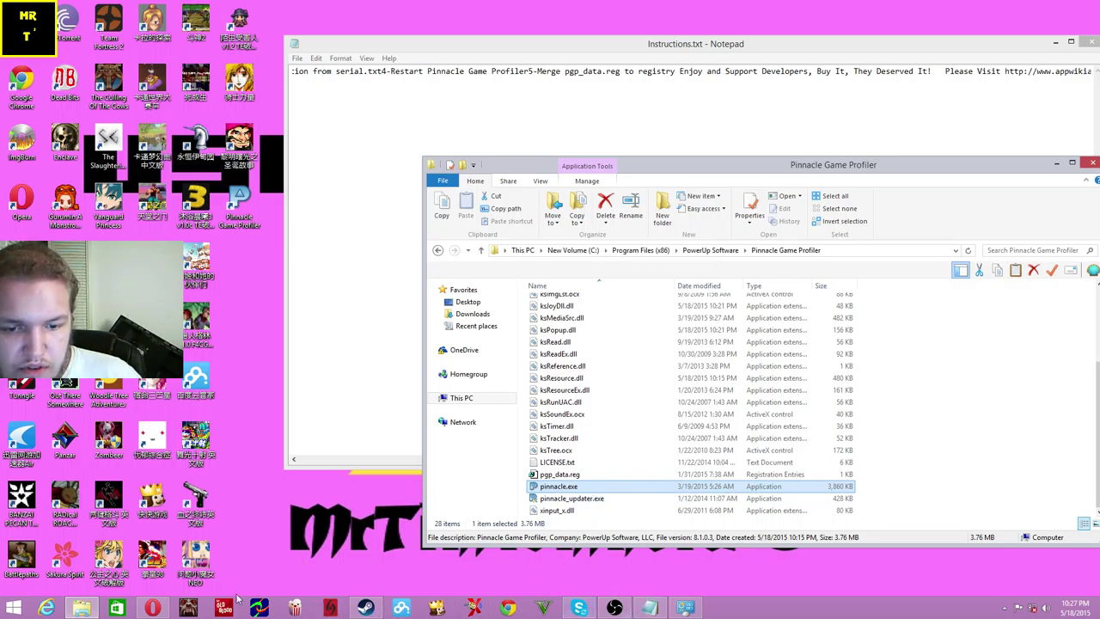
# - Read Instructions.txt to the end of its line and close Notepad
pyautogui.click(911, 108)
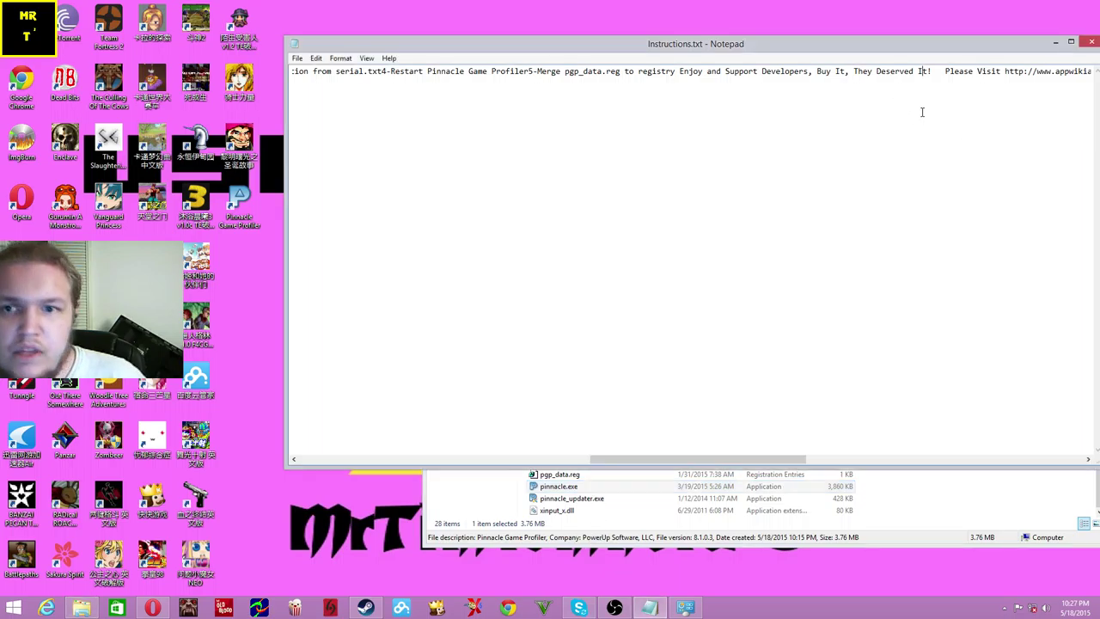
pyautogui.moveTo(1042, 51); pyautogui.dragTo(855, 76)
pyautogui.moveTo(606, 485); pyautogui.dragTo(909, 478)
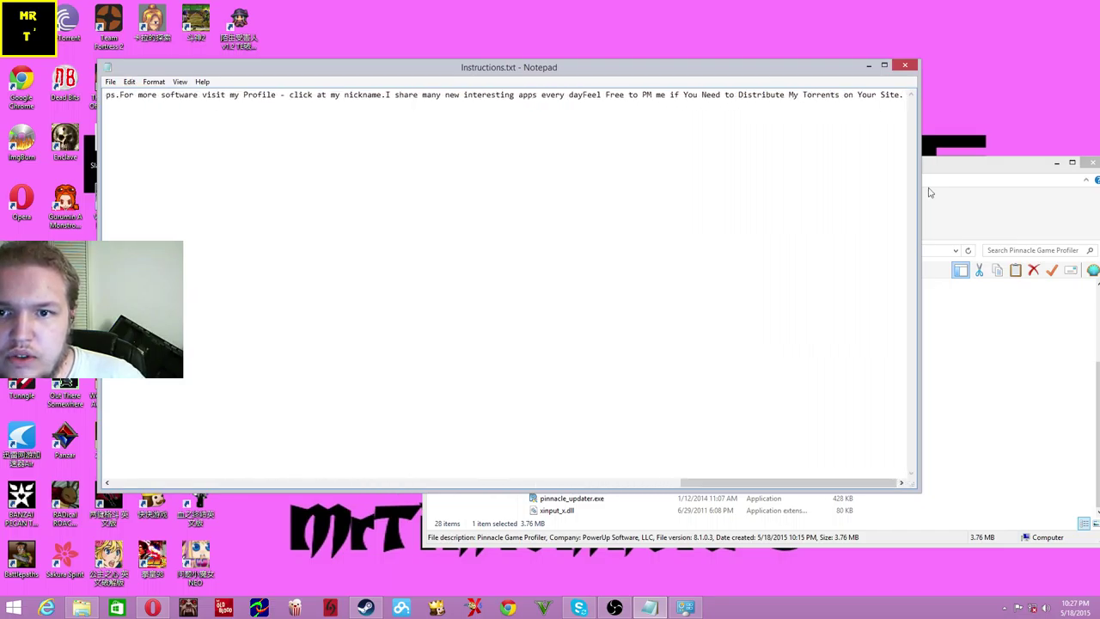
pyautogui.click(902, 69)
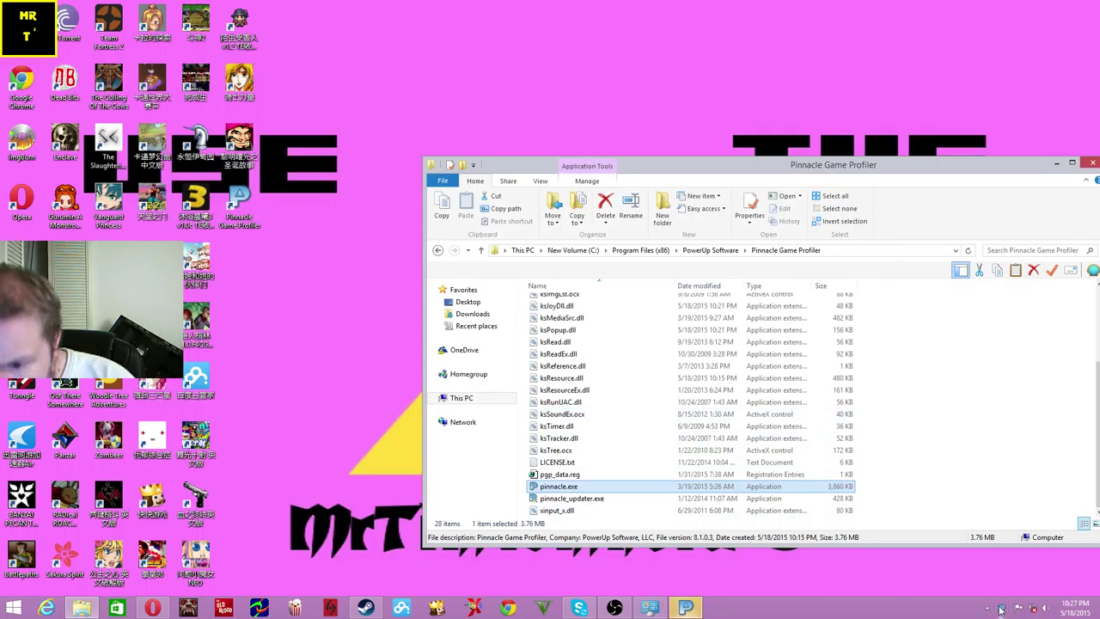
# - Keep MadCatz 360 Pro with the PGP-WinProfile A config and close the program folder window
pyautogui.click(686, 608)
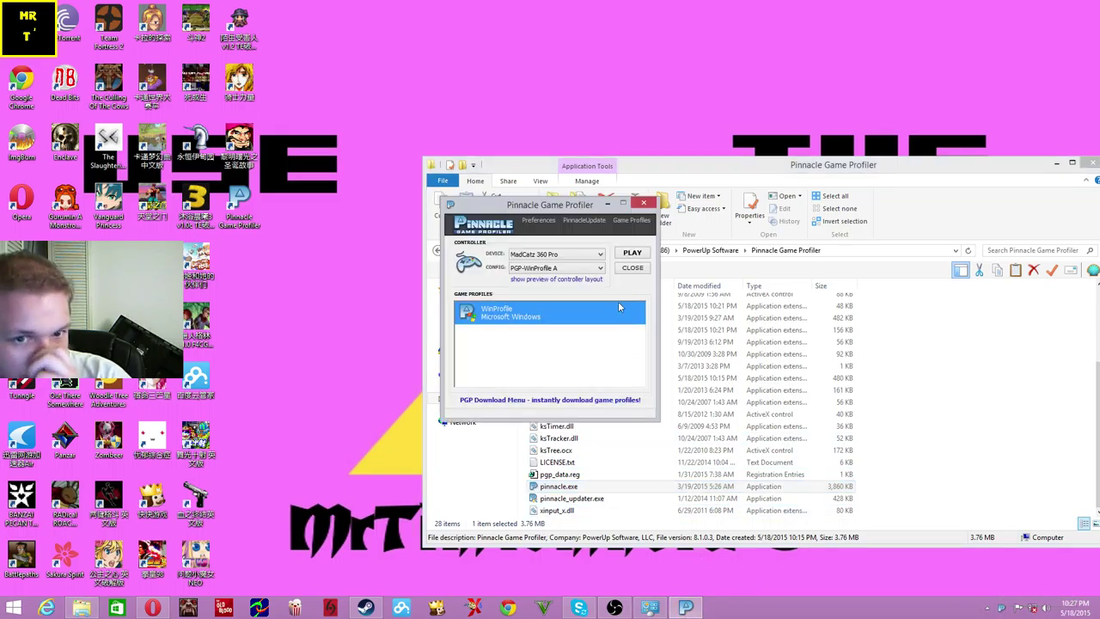
pyautogui.click(598, 253)
pyautogui.click(595, 267)
pyautogui.click(595, 267)
pyautogui.click(595, 273)
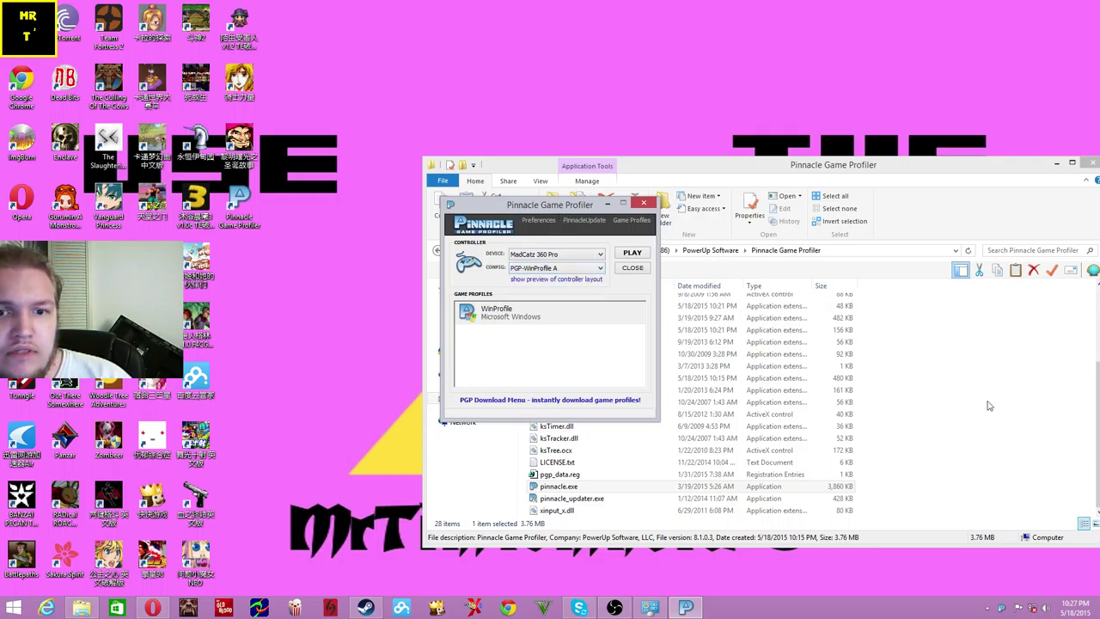
pyautogui.click(1029, 393)
pyautogui.click(1093, 164)
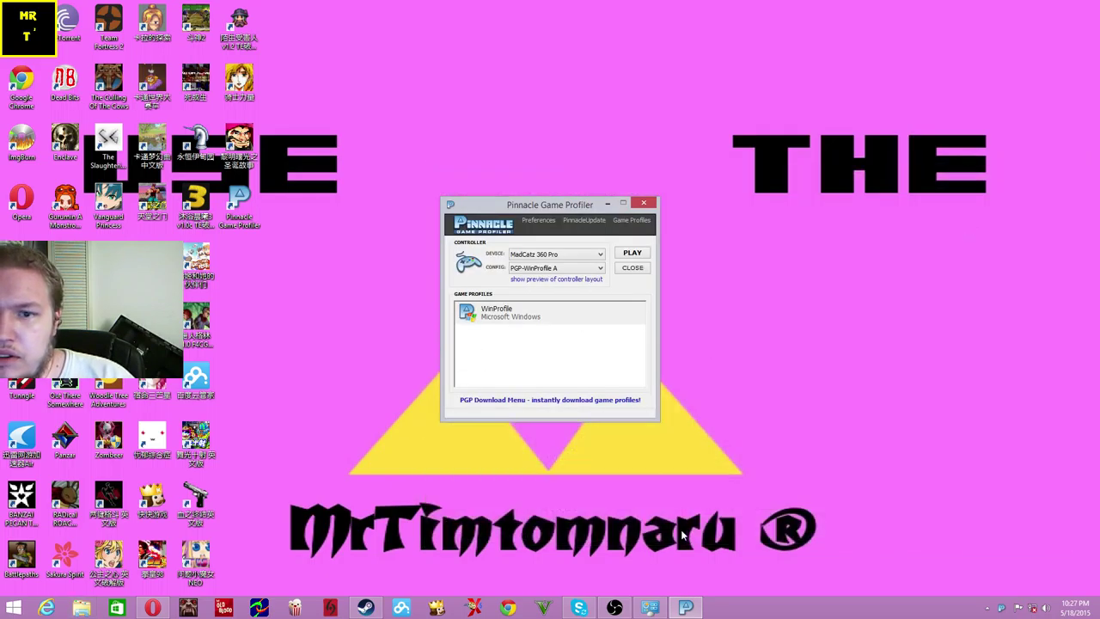
# - Open Network Connections with the NCPA.CPL run command
pyautogui.press('super+r')
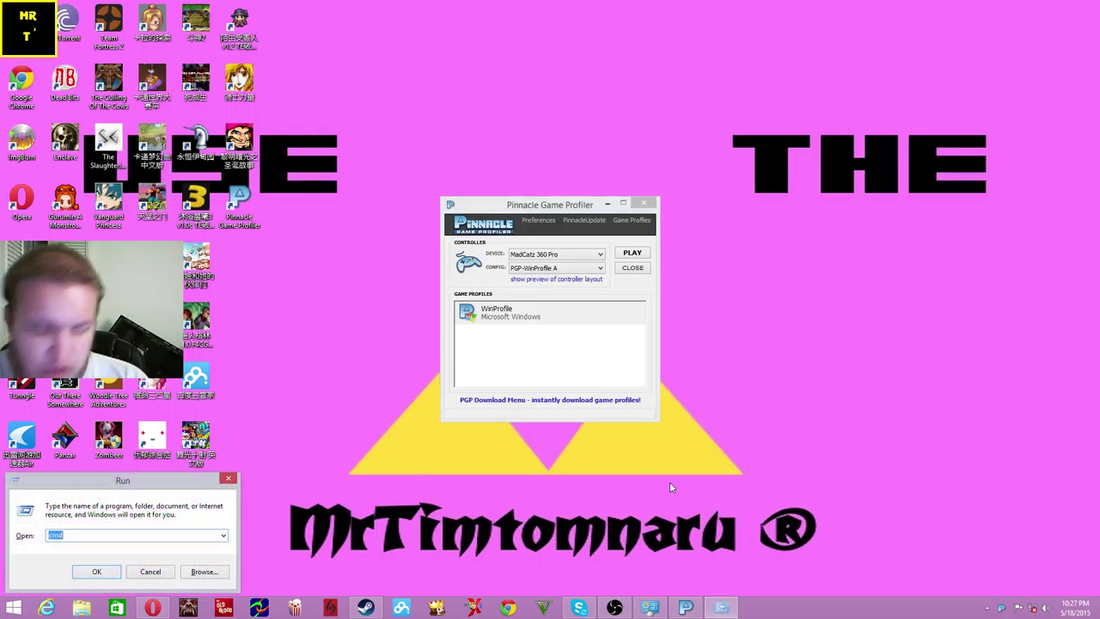
pyautogui.write('NCPA.CP')
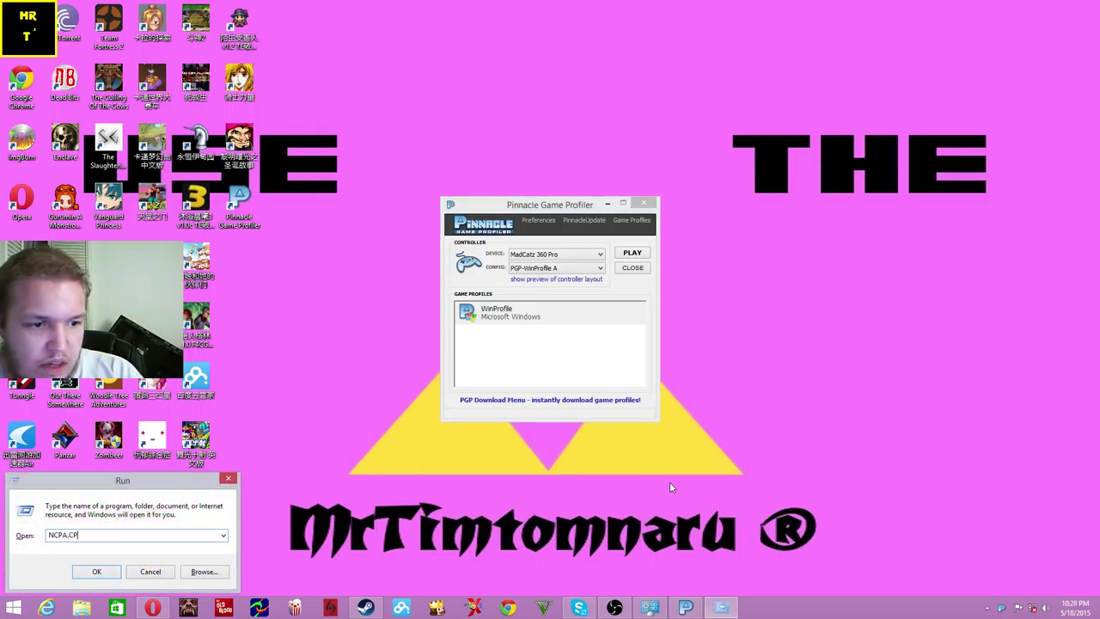
pyautogui.write('L')
pyautogui.press('Return')
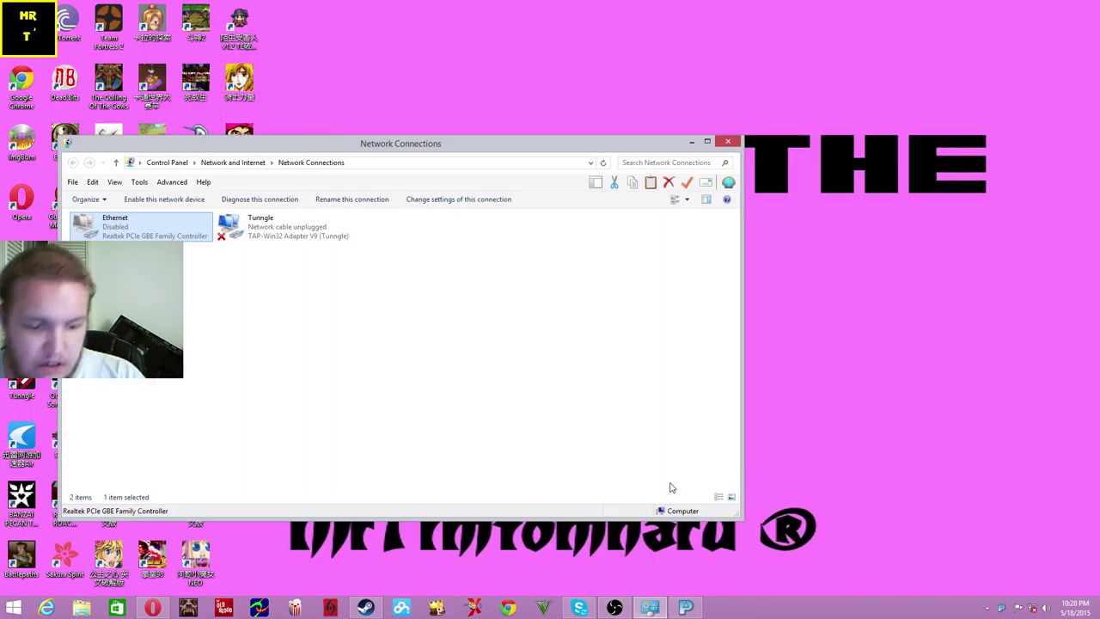
# - Enable the Ethernet adapter and close Network Connections
pyautogui.press('super')
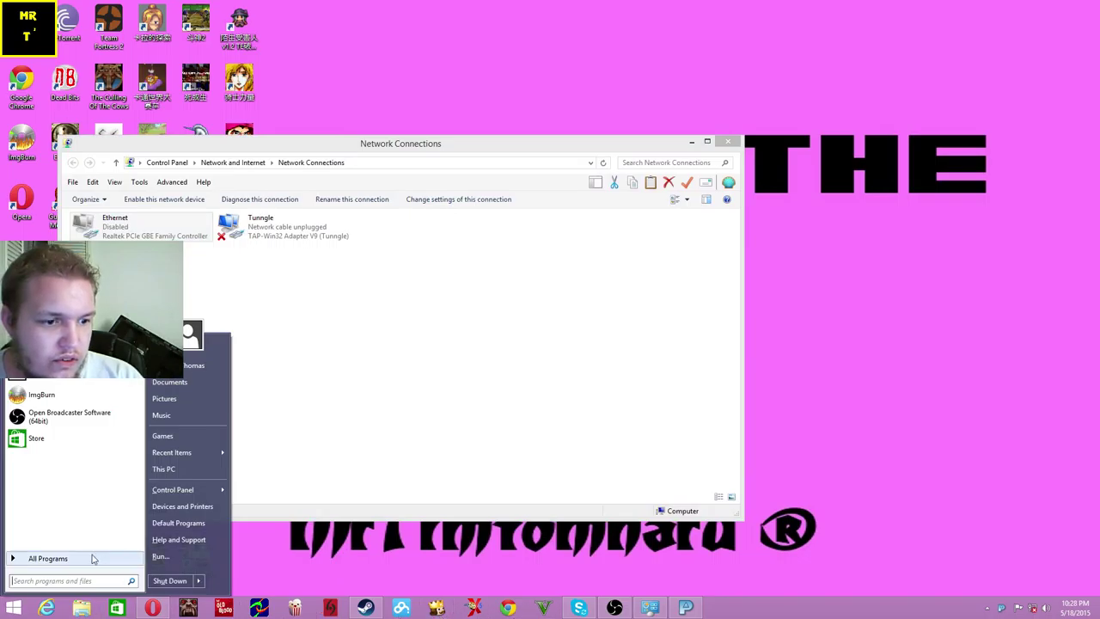
pyautogui.click(388, 386)
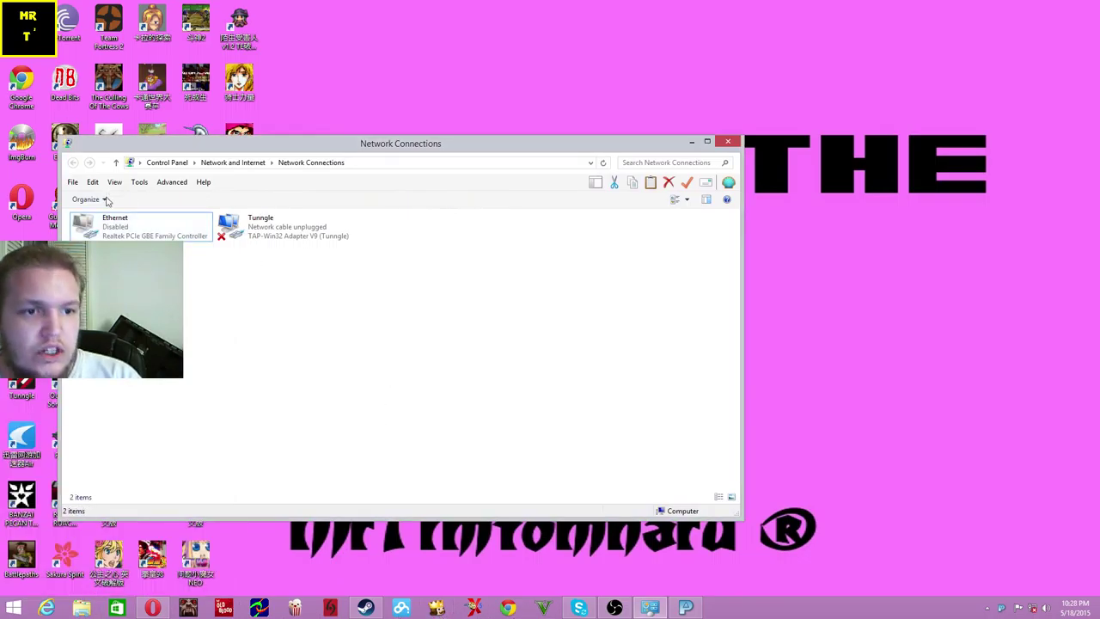
pyautogui.rightClick(109, 227)
pyautogui.click(133, 236)
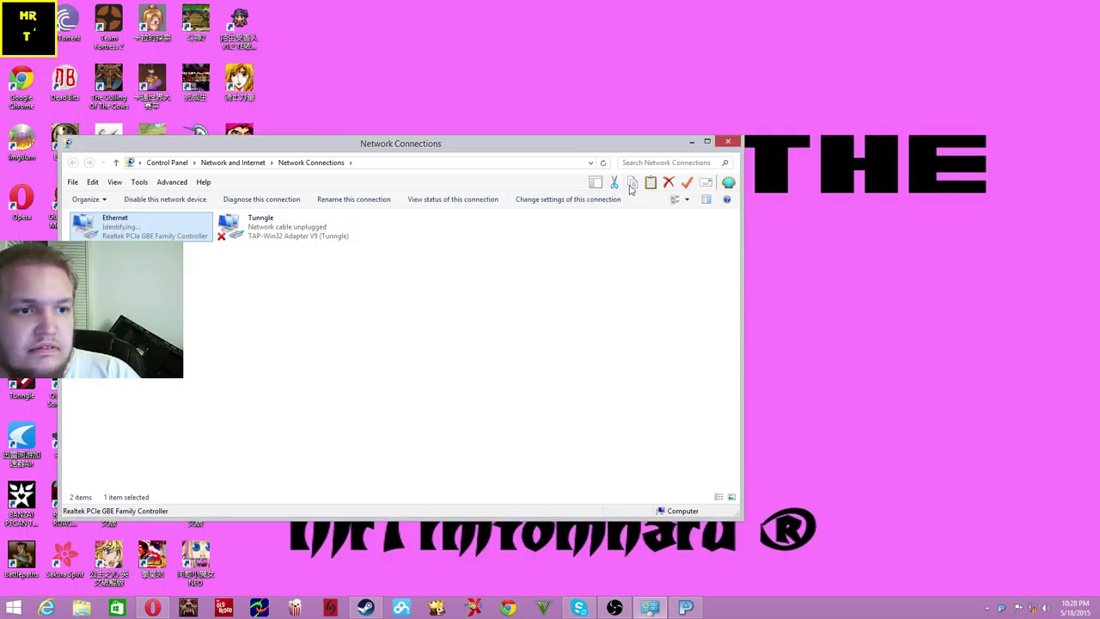
pyautogui.click(729, 144)
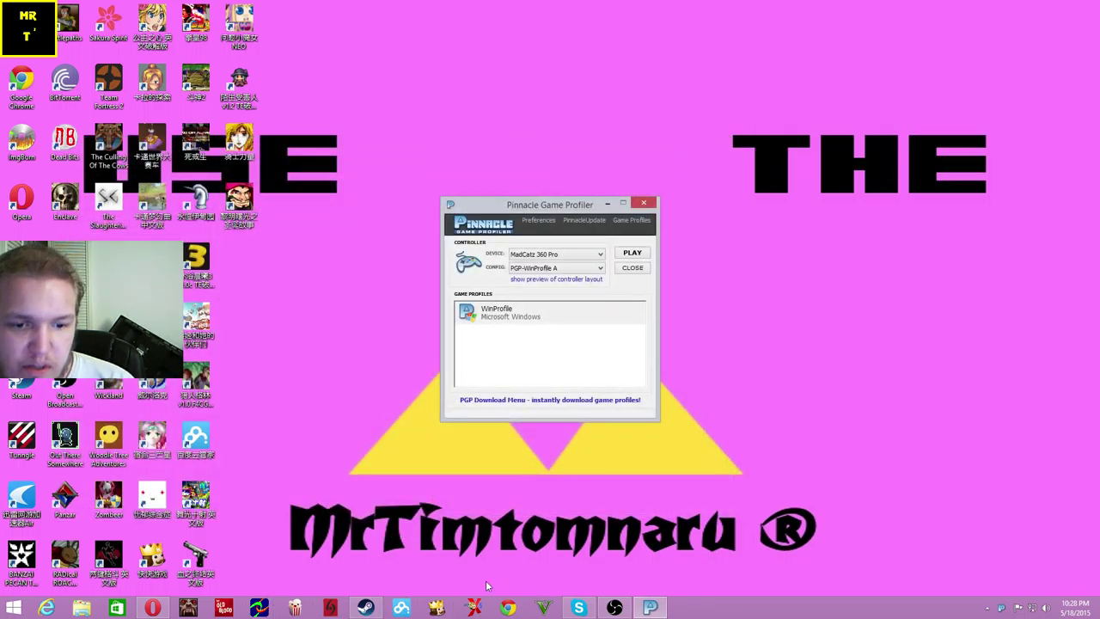
# - Go to pinnaclegameprofiler.com in a new Opera tab
pyautogui.click(152, 607)
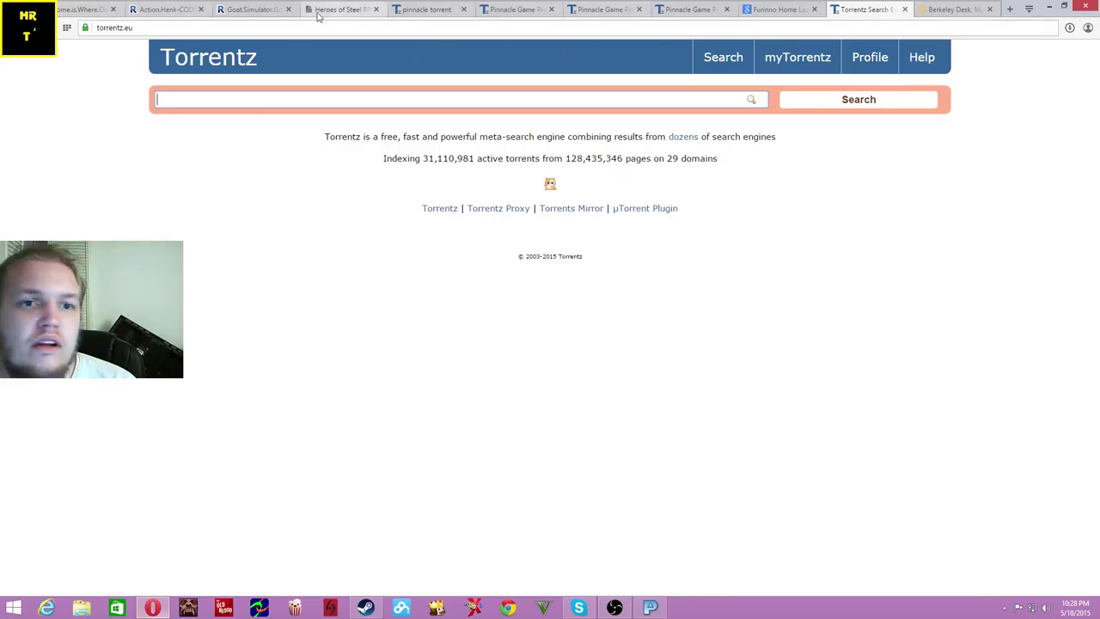
pyautogui.click(1011, 9)
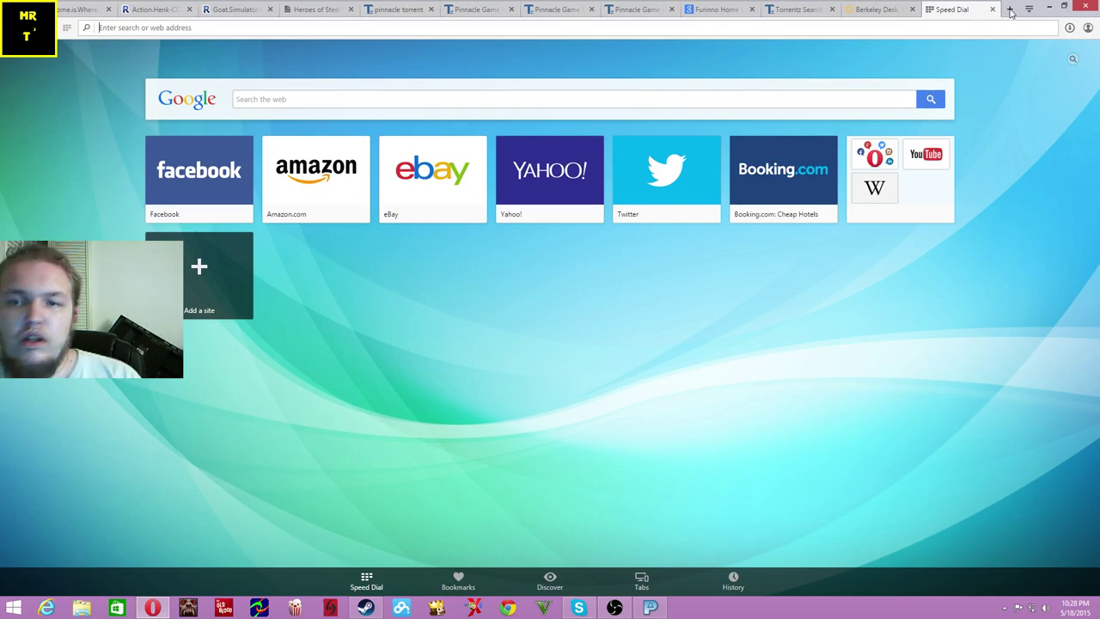
pyautogui.write('pinnalce')
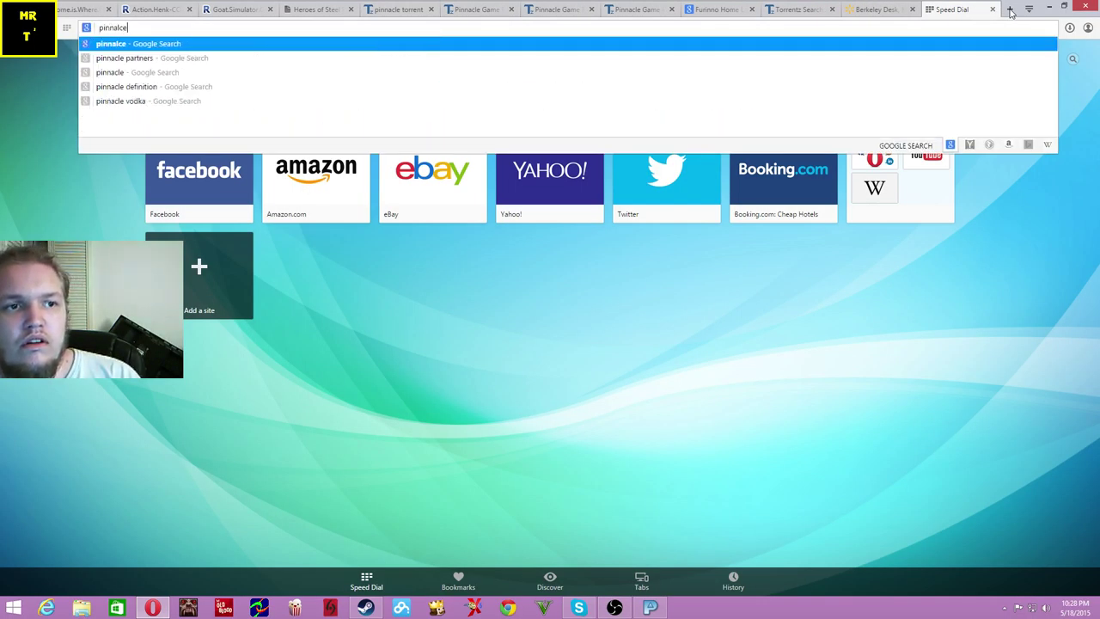
pyautogui.press('BackSpace')
pyautogui.press('BackSpace')
pyautogui.press('BackSpace')
pyautogui.write('cleg')
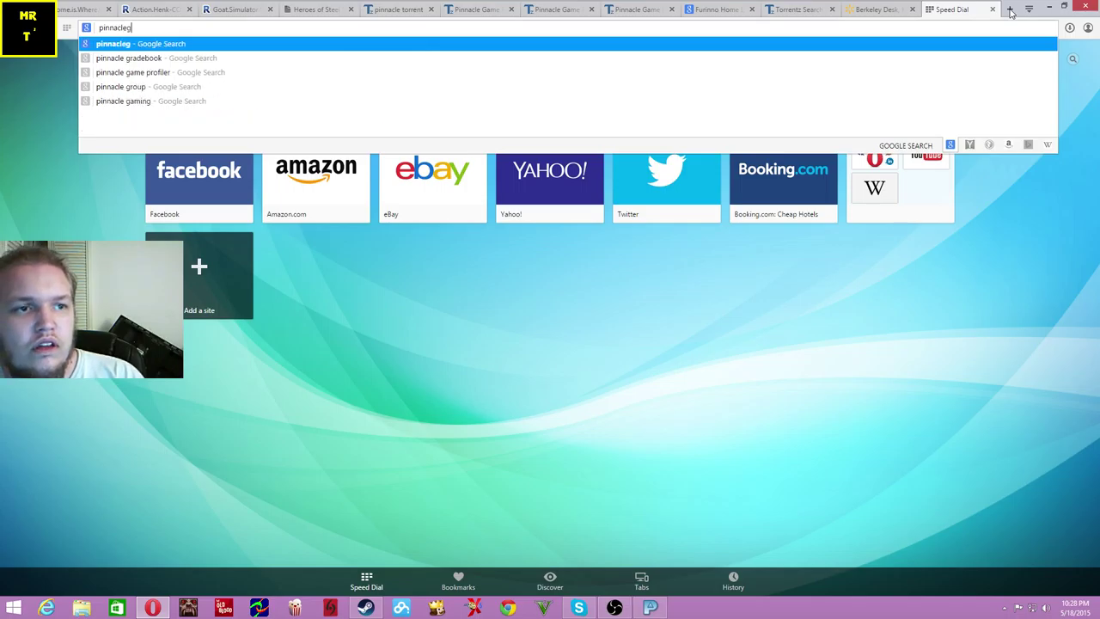
pyautogui.write('ameprofiler.com')
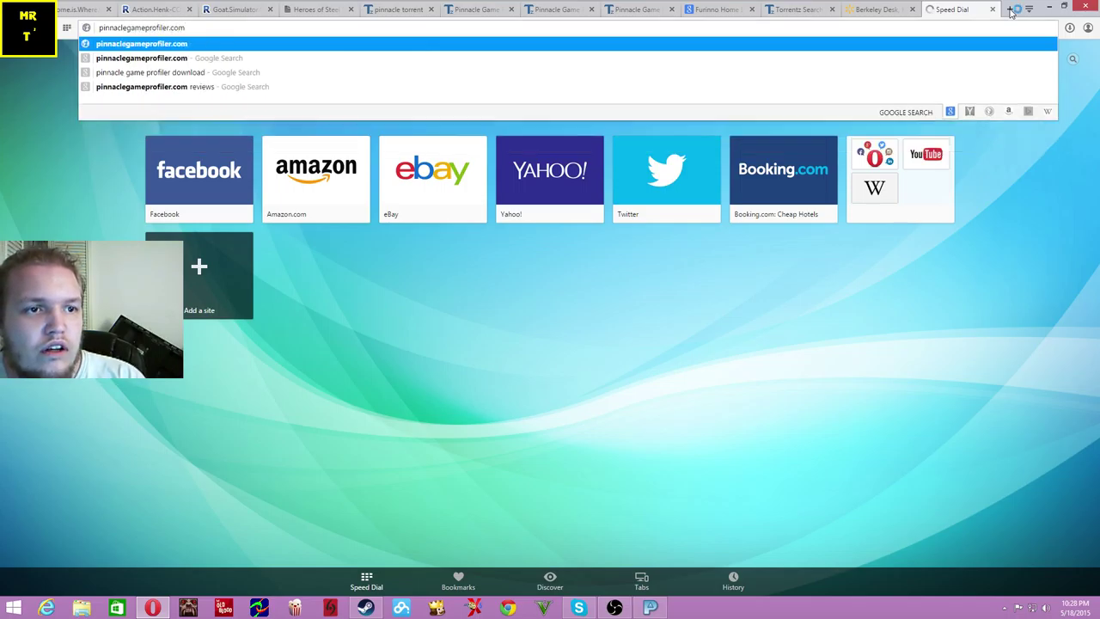
pyautogui.press('Return')
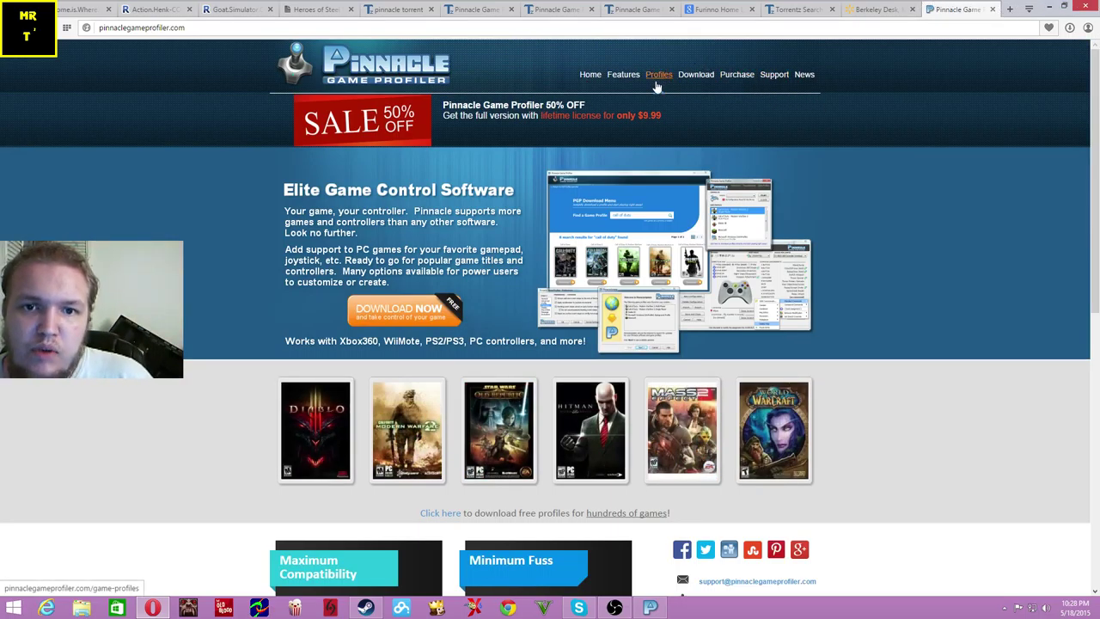
# - Expand the Game Profiles: U list and scroll down until Unturned appears below Unreal Tournament
pyautogui.scroll(-5, 662, 172)
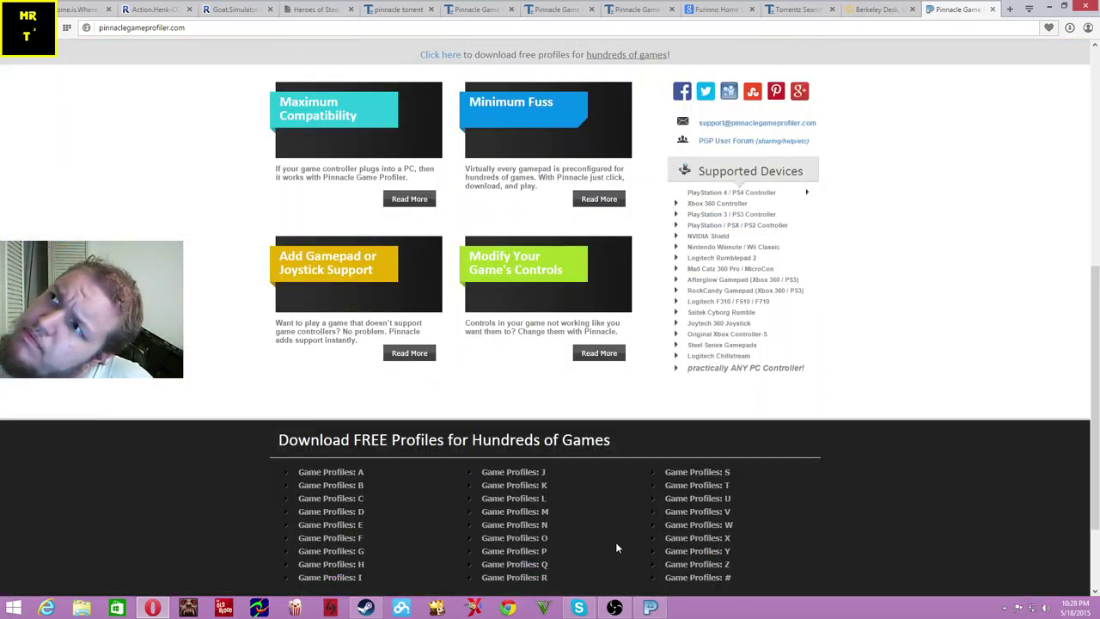
pyautogui.click(717, 500)
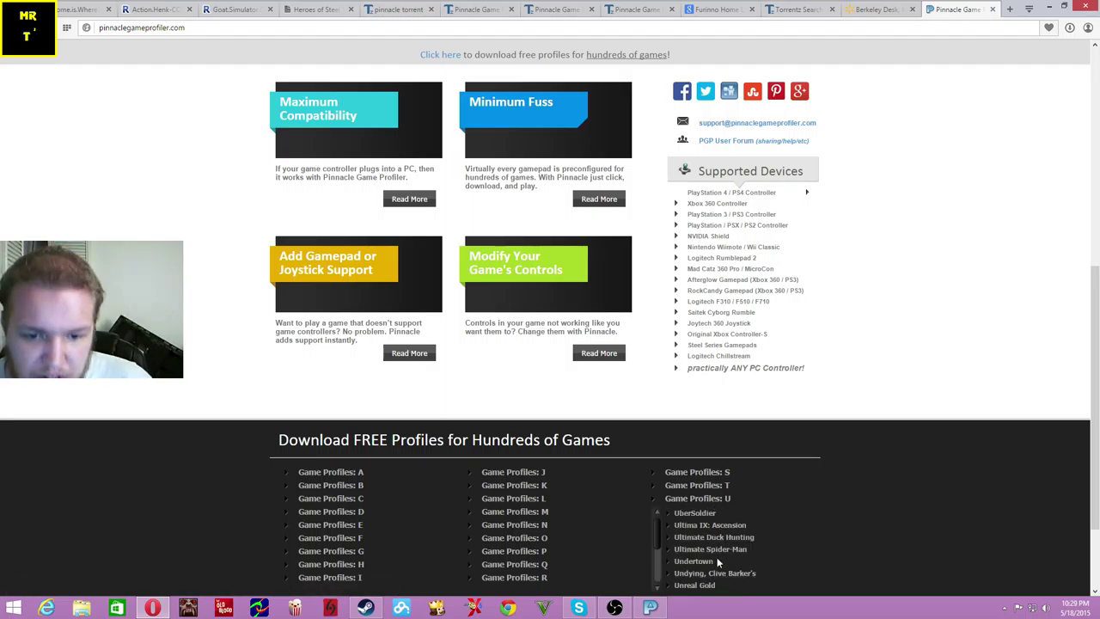
pyautogui.scroll(-1, 715, 531)
pyautogui.scroll(-3, 716, 532)
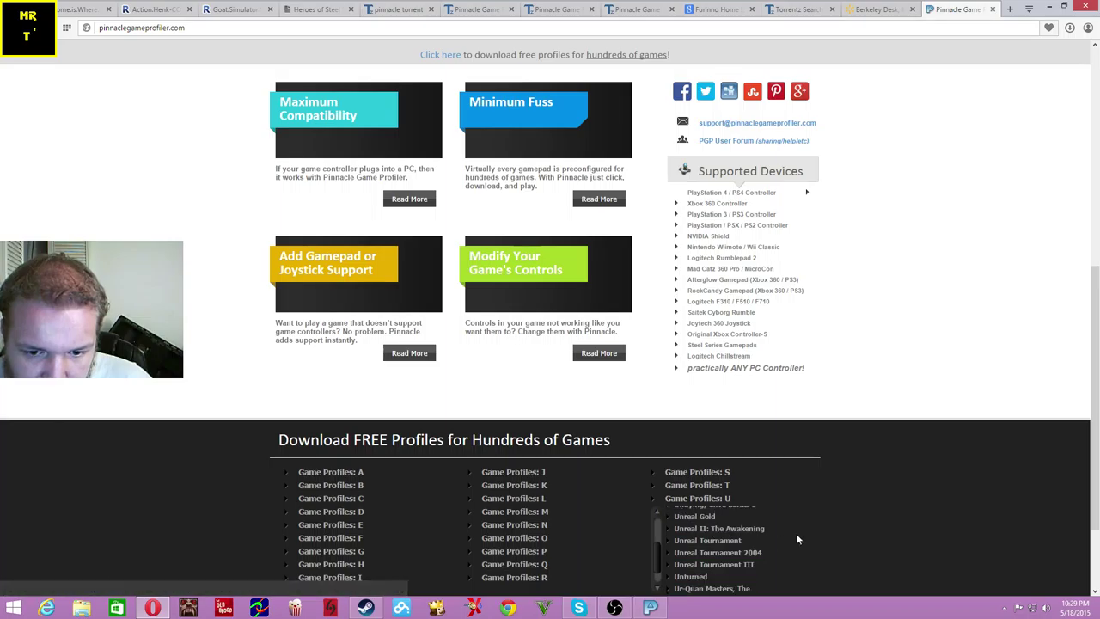
pyautogui.click(698, 577)
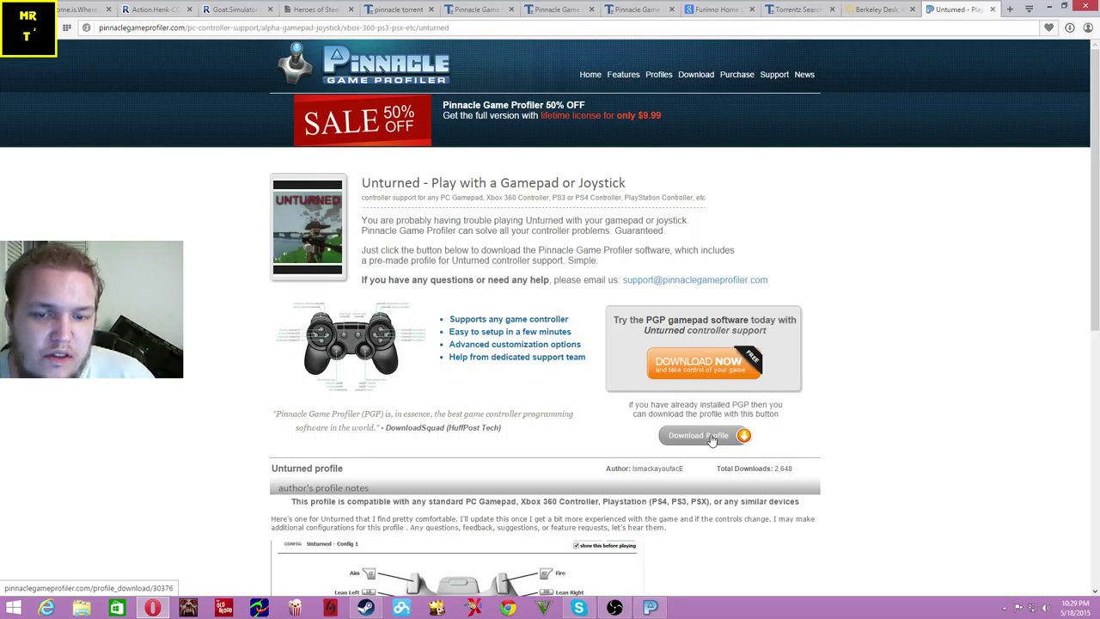
pyautogui.scroll(-3, 712, 440)
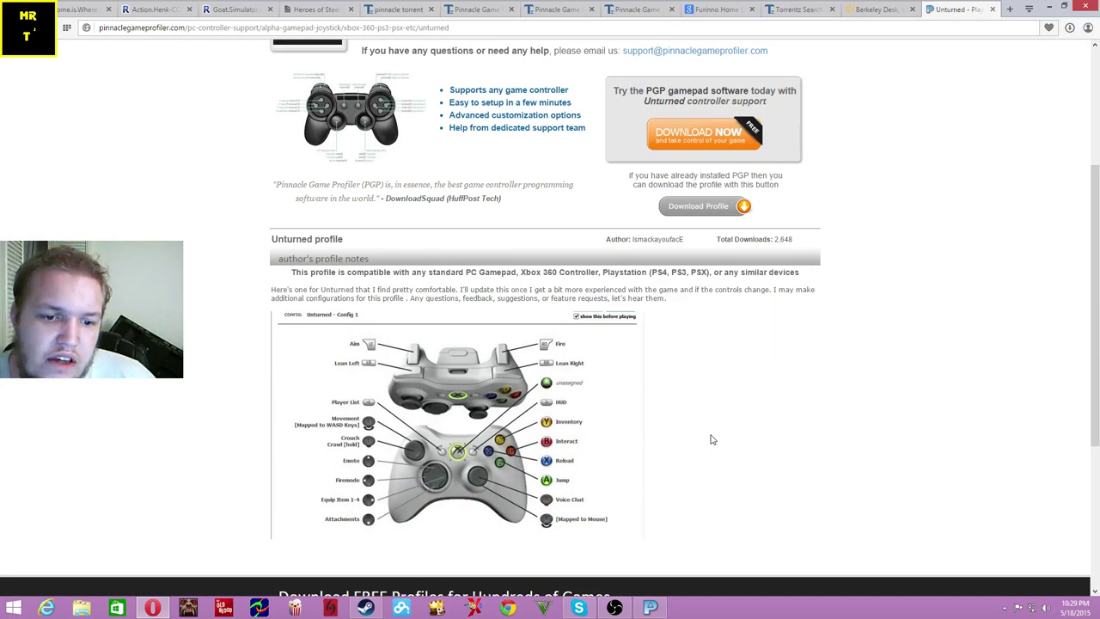
pyautogui.scroll(-1, 711, 439)
pyautogui.scroll(2, 712, 439)
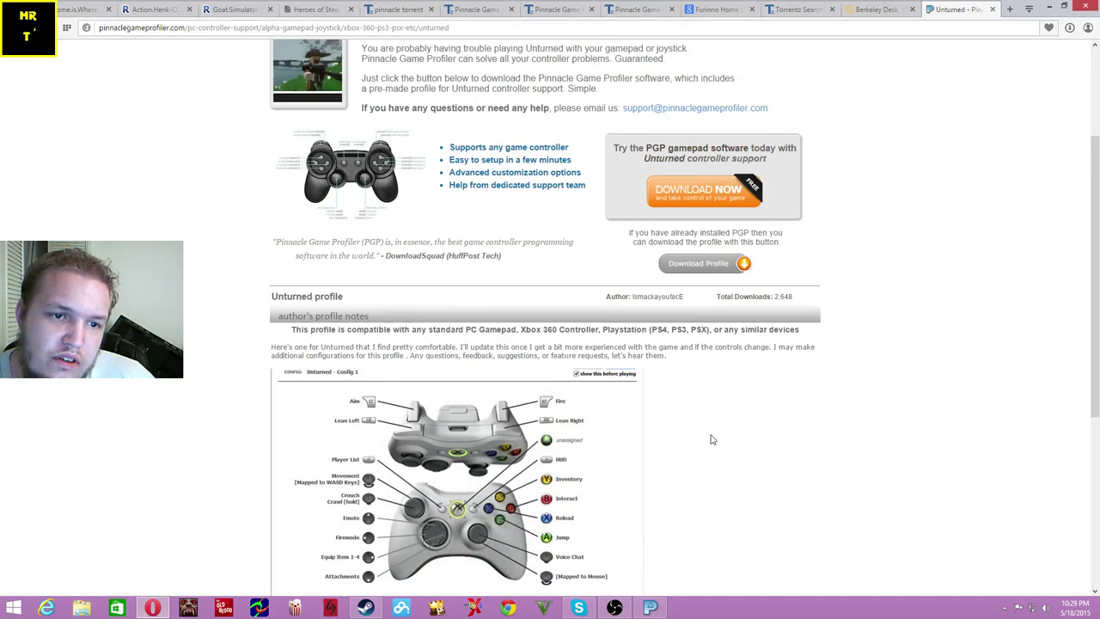
pyautogui.scroll(-1, 712, 440)
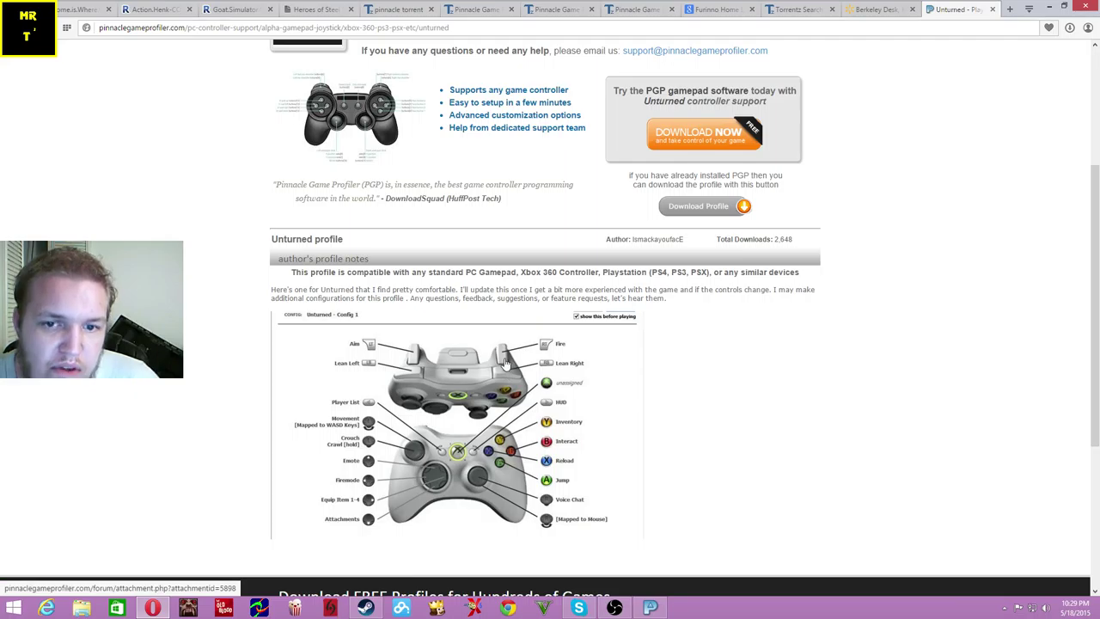
pyautogui.scroll(1, 506, 363)
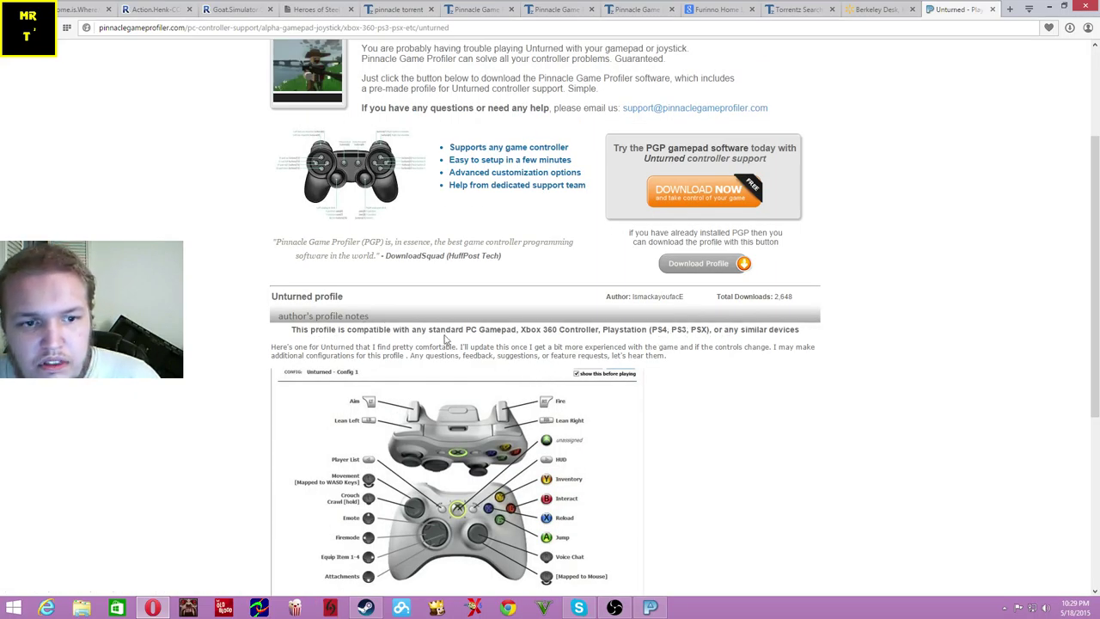